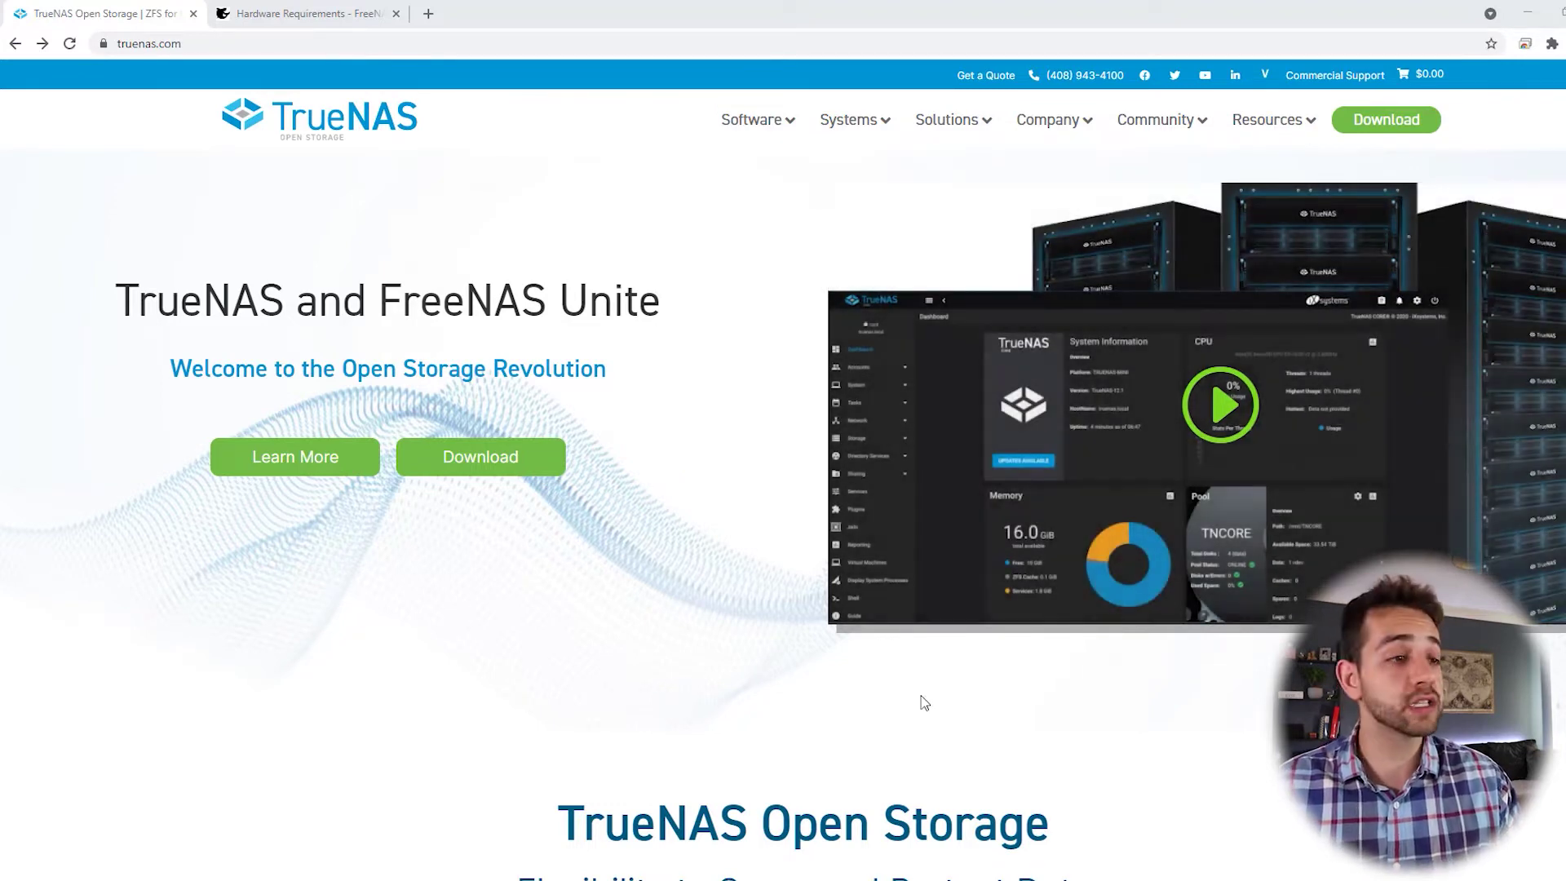
# Step: Scroll the truenas.com homepage down to the 'Meet the TrueNAS Family' CORE, Enterprise and SCALE cards
pyautogui.scroll(-7, 924, 703)
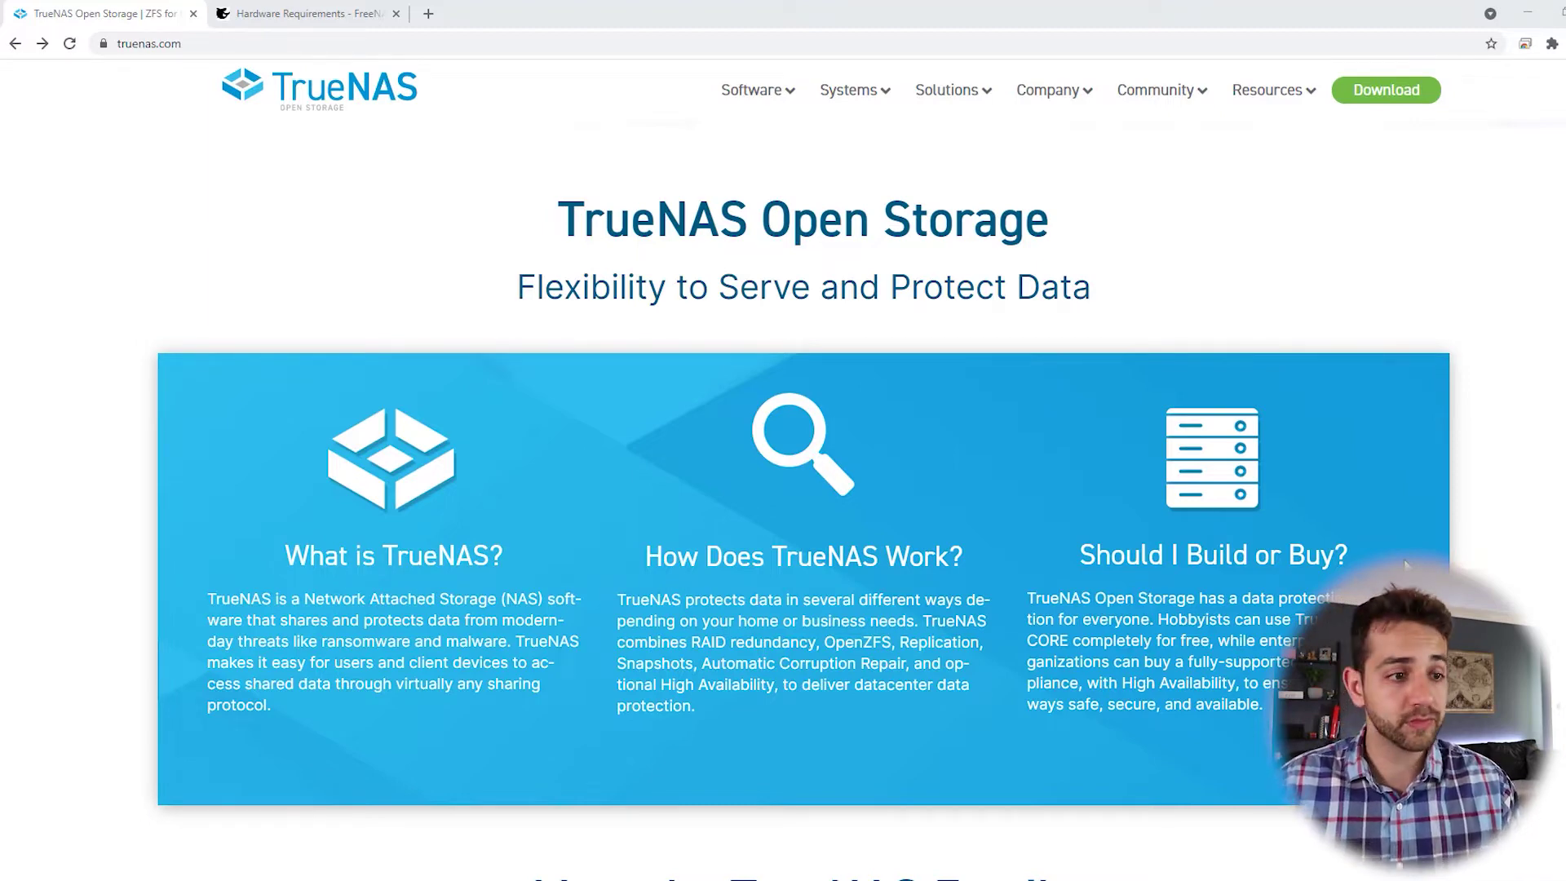
pyautogui.scroll(-3, 1259, 532)
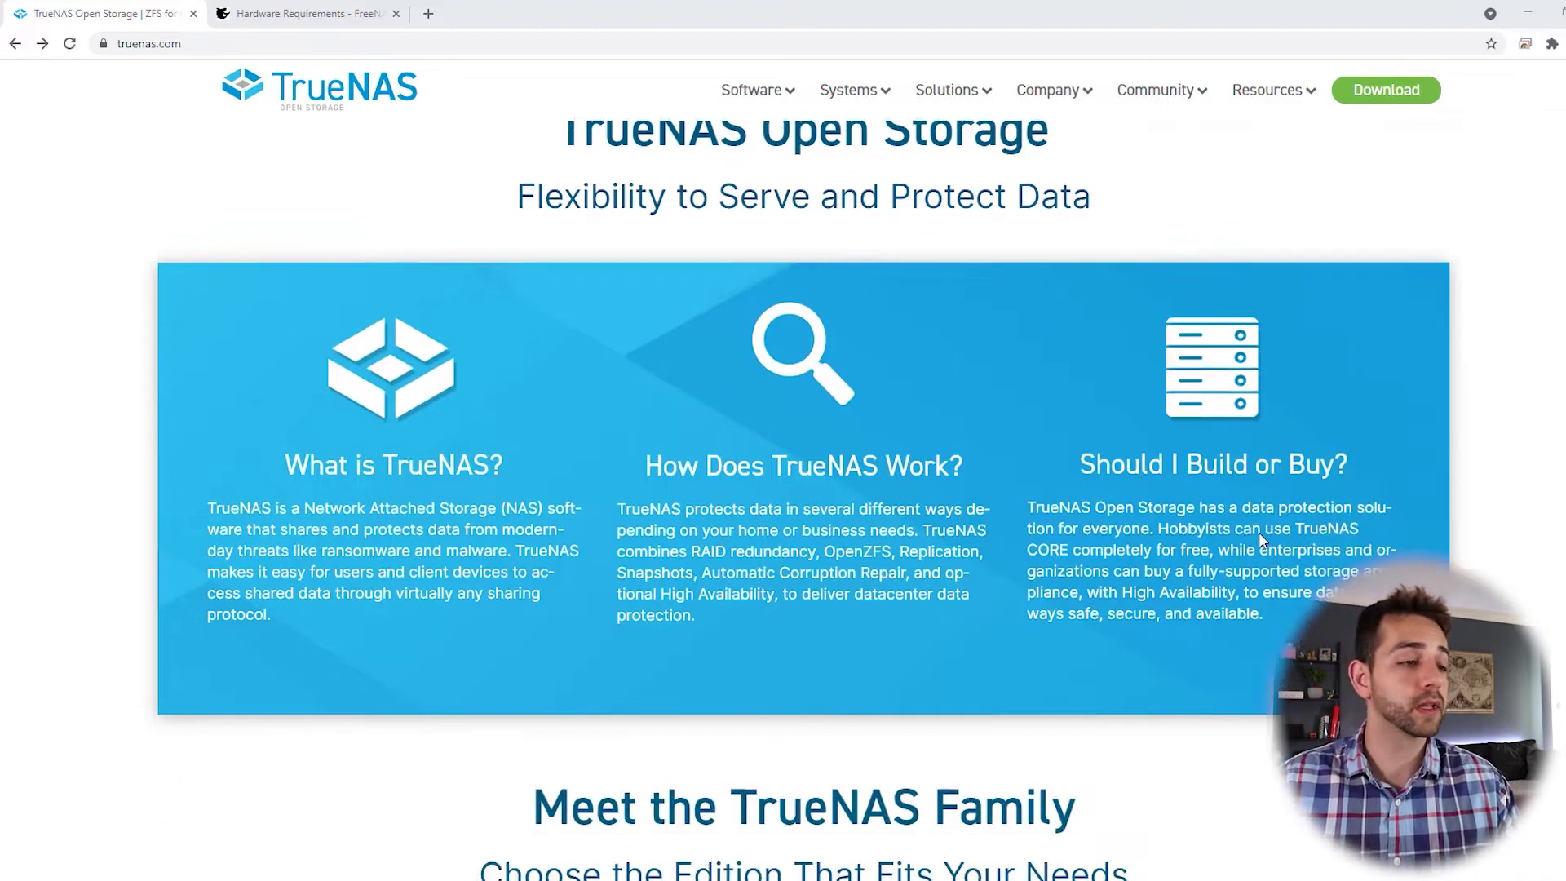
pyautogui.scroll(-6, 1261, 538)
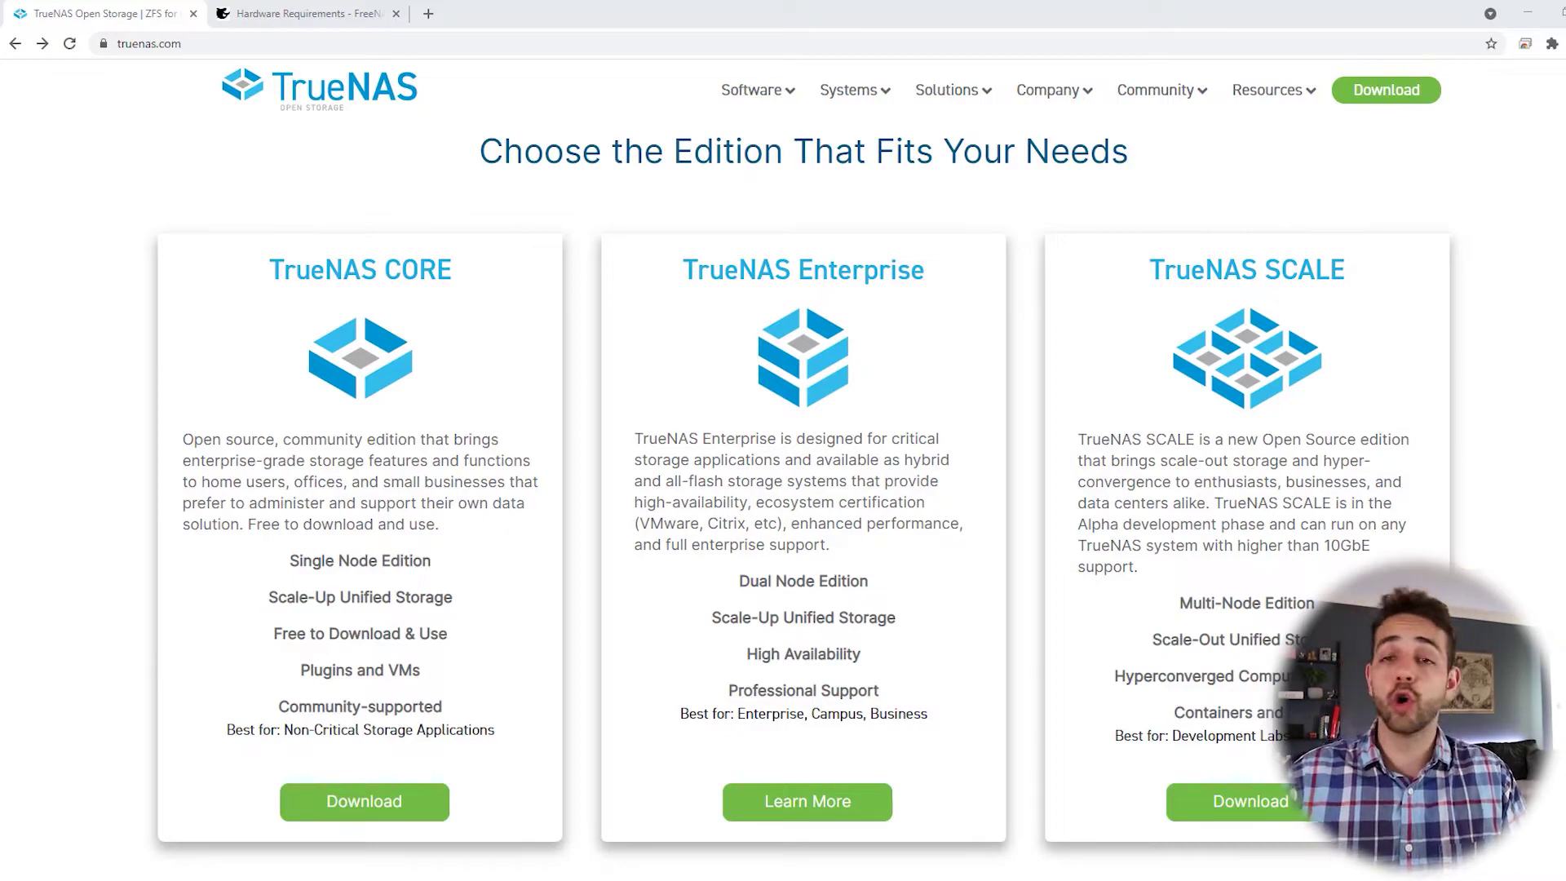
pyautogui.scroll(-4, 1107, 469)
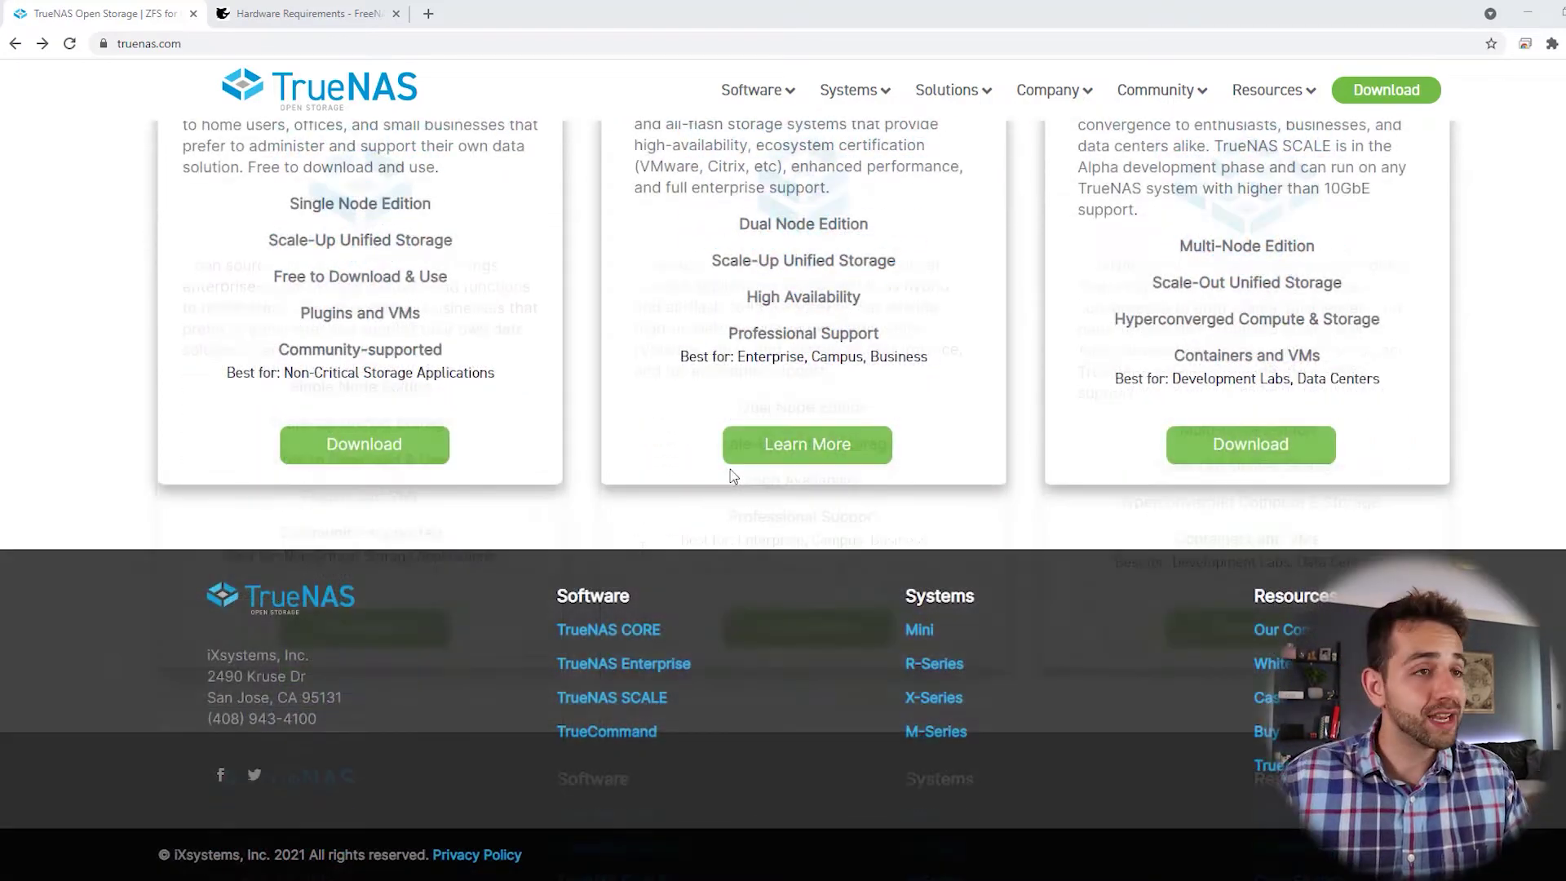
# Step: Return to the top of the page and open TrueNAS CORE from the Software menu
pyautogui.scroll(7, 1106, 469)
pyautogui.scroll(10, 1106, 469)
pyautogui.moveTo(851, 120)
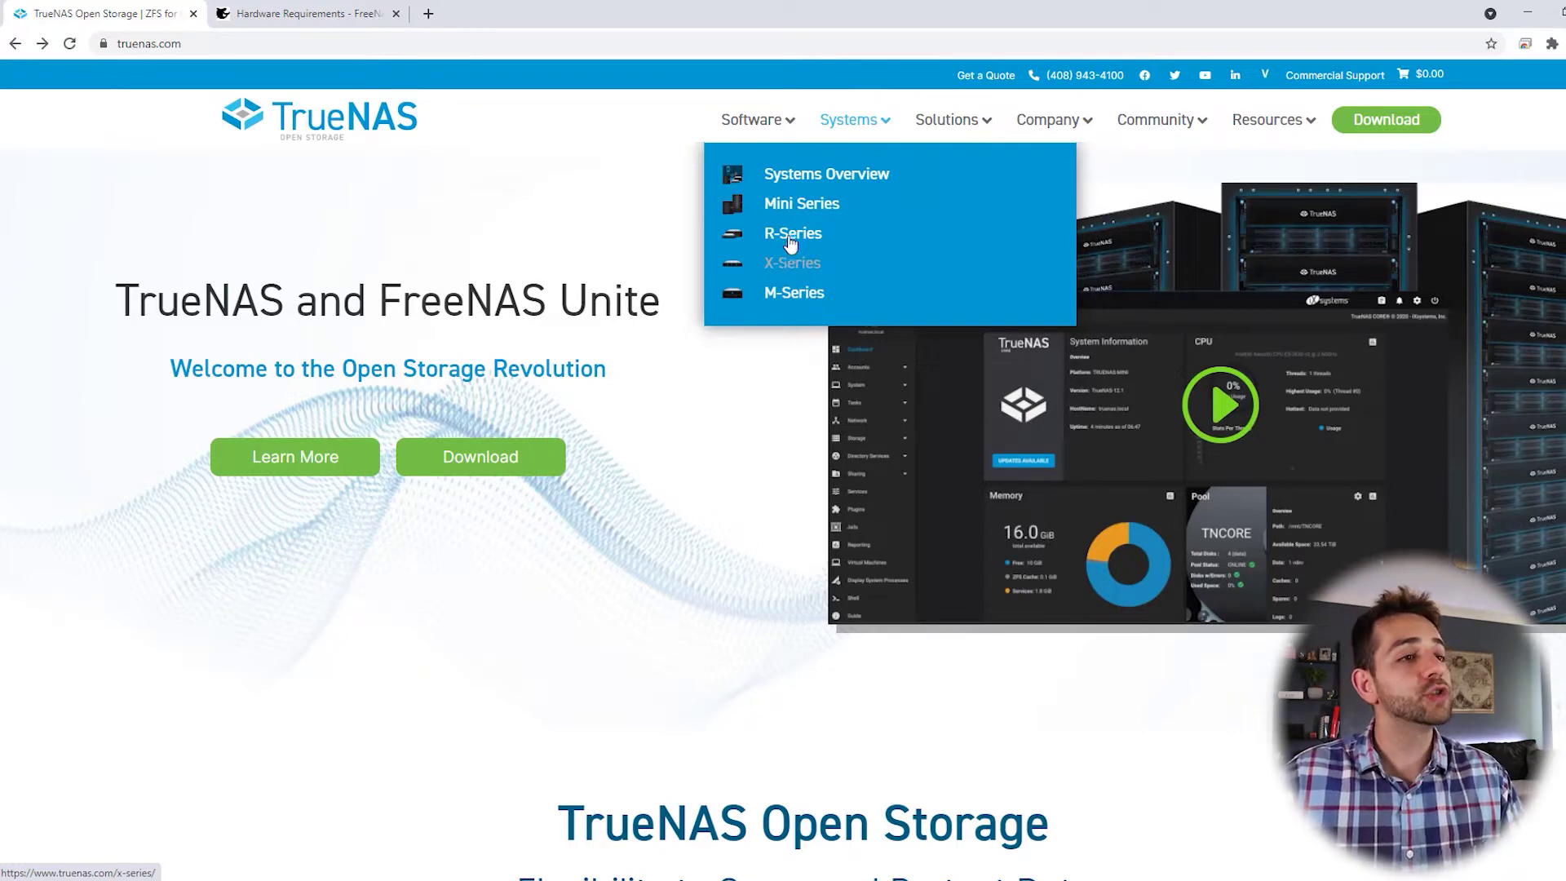
pyautogui.moveTo(751, 129)
pyautogui.click(783, 174)
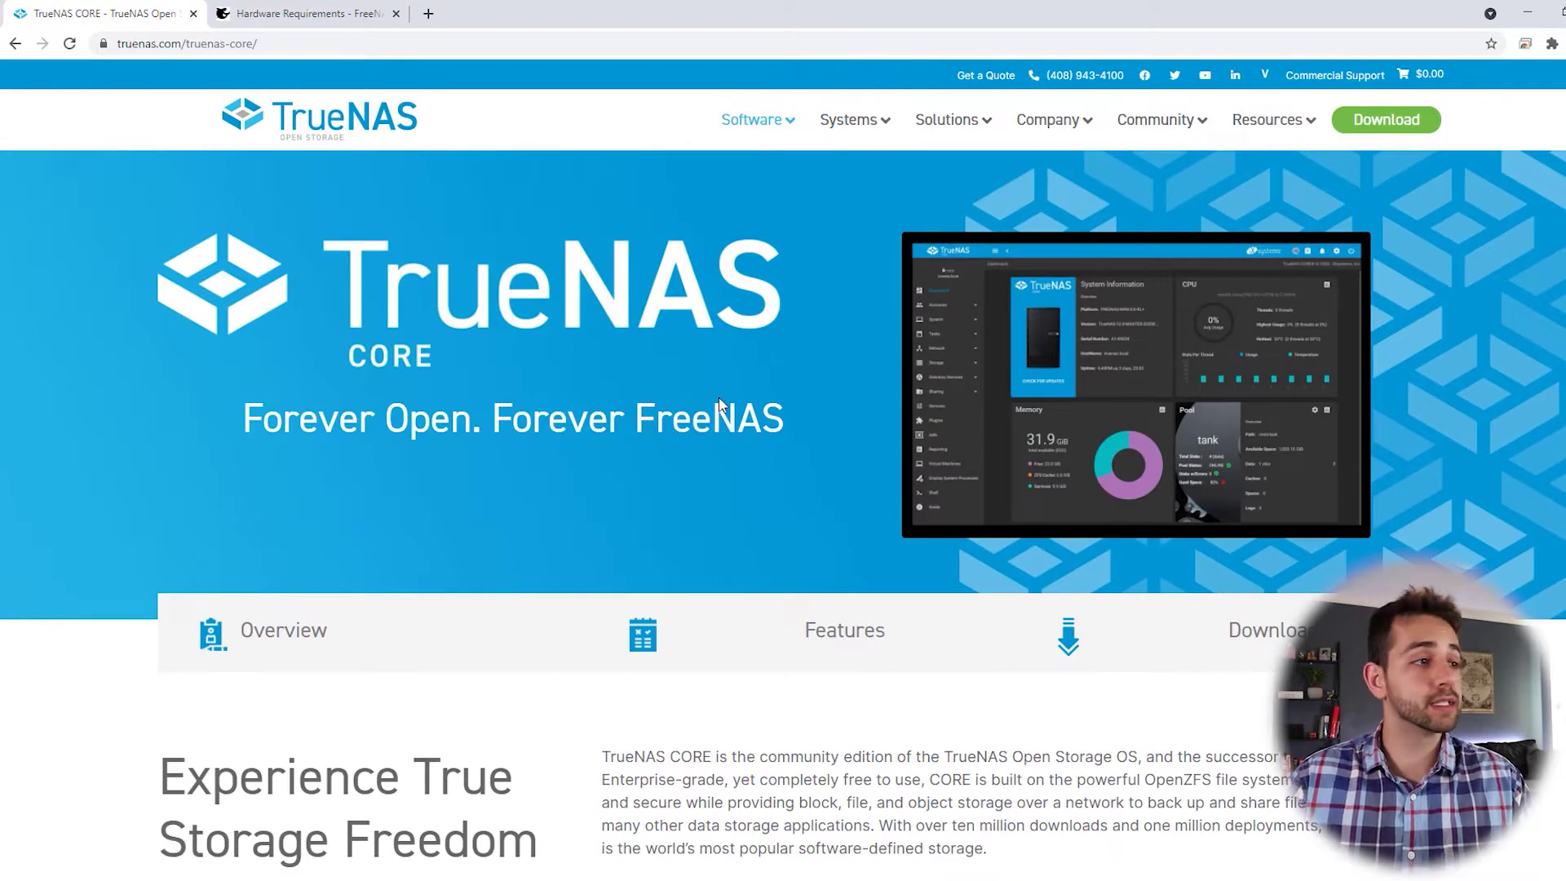
pyautogui.scroll(-2, 371, 326)
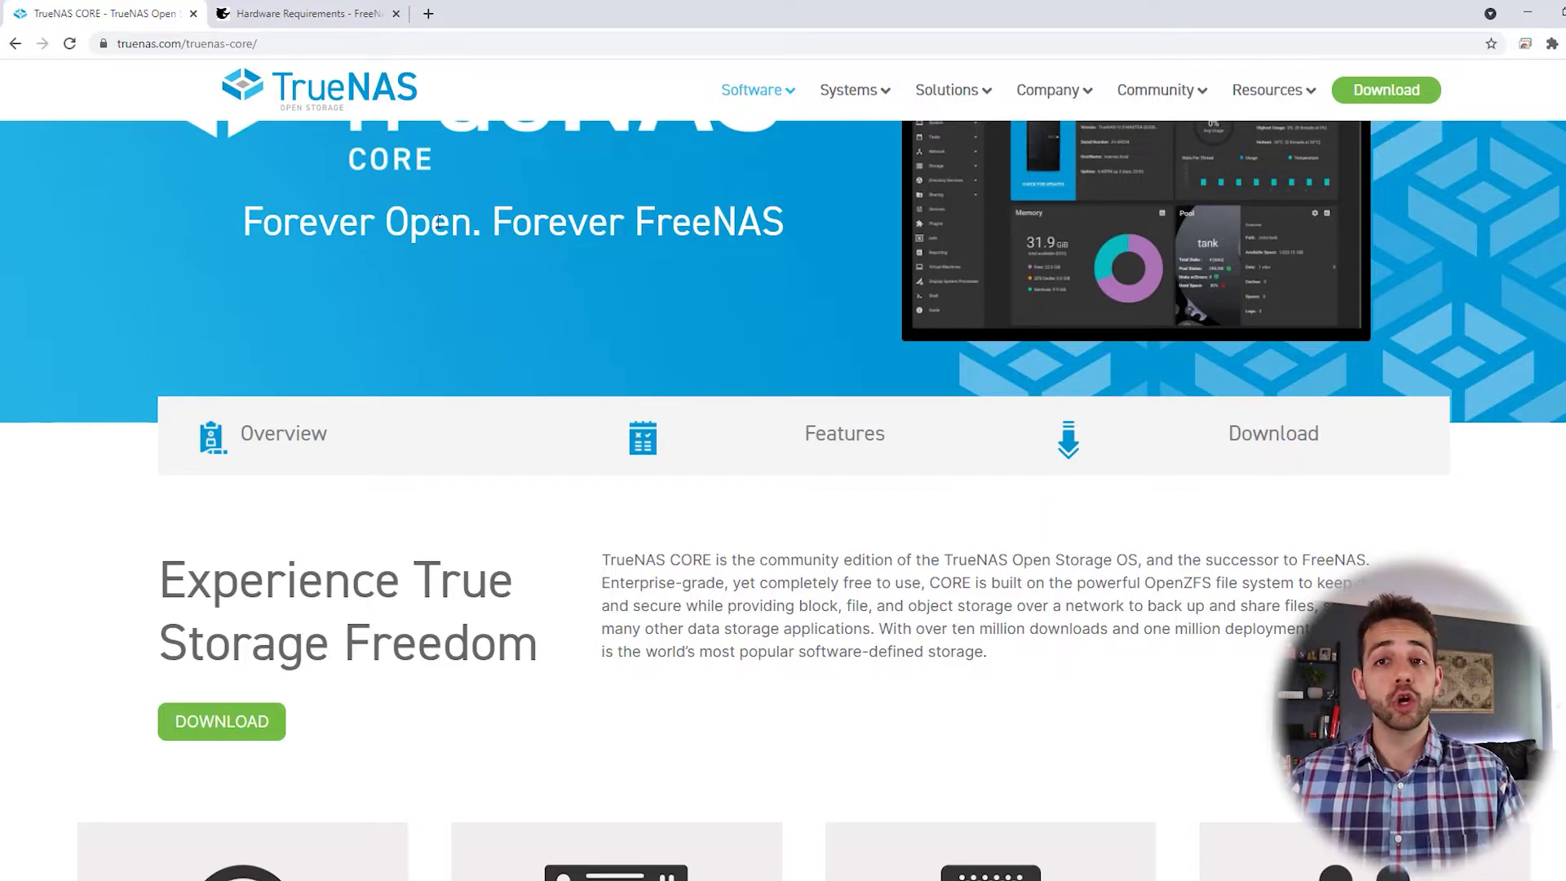
pyautogui.scroll(-6, 439, 221)
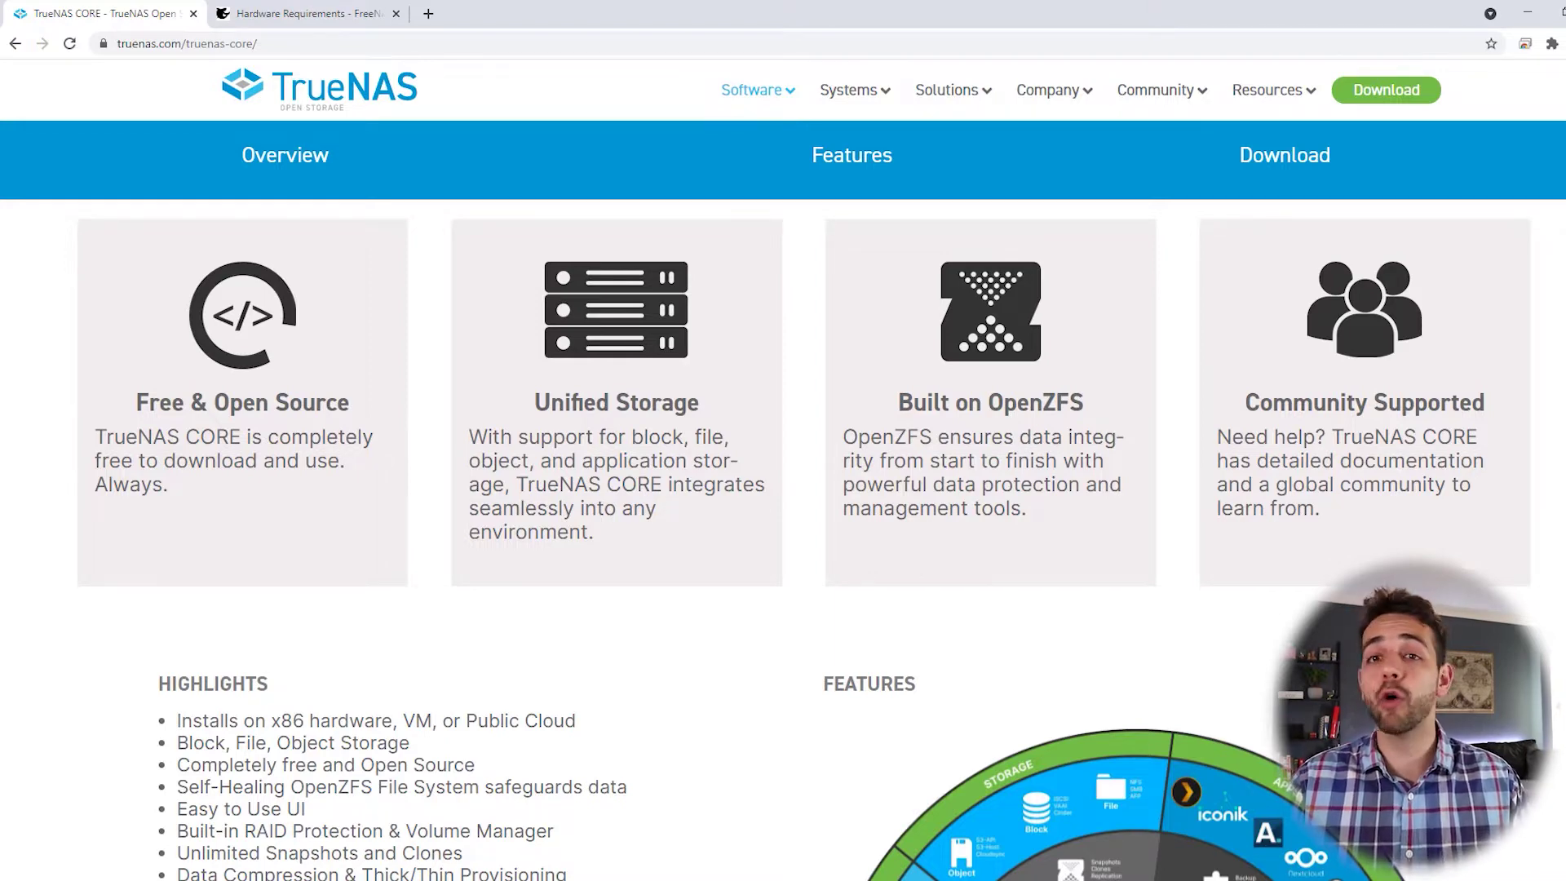
pyautogui.moveTo(1207, 91)
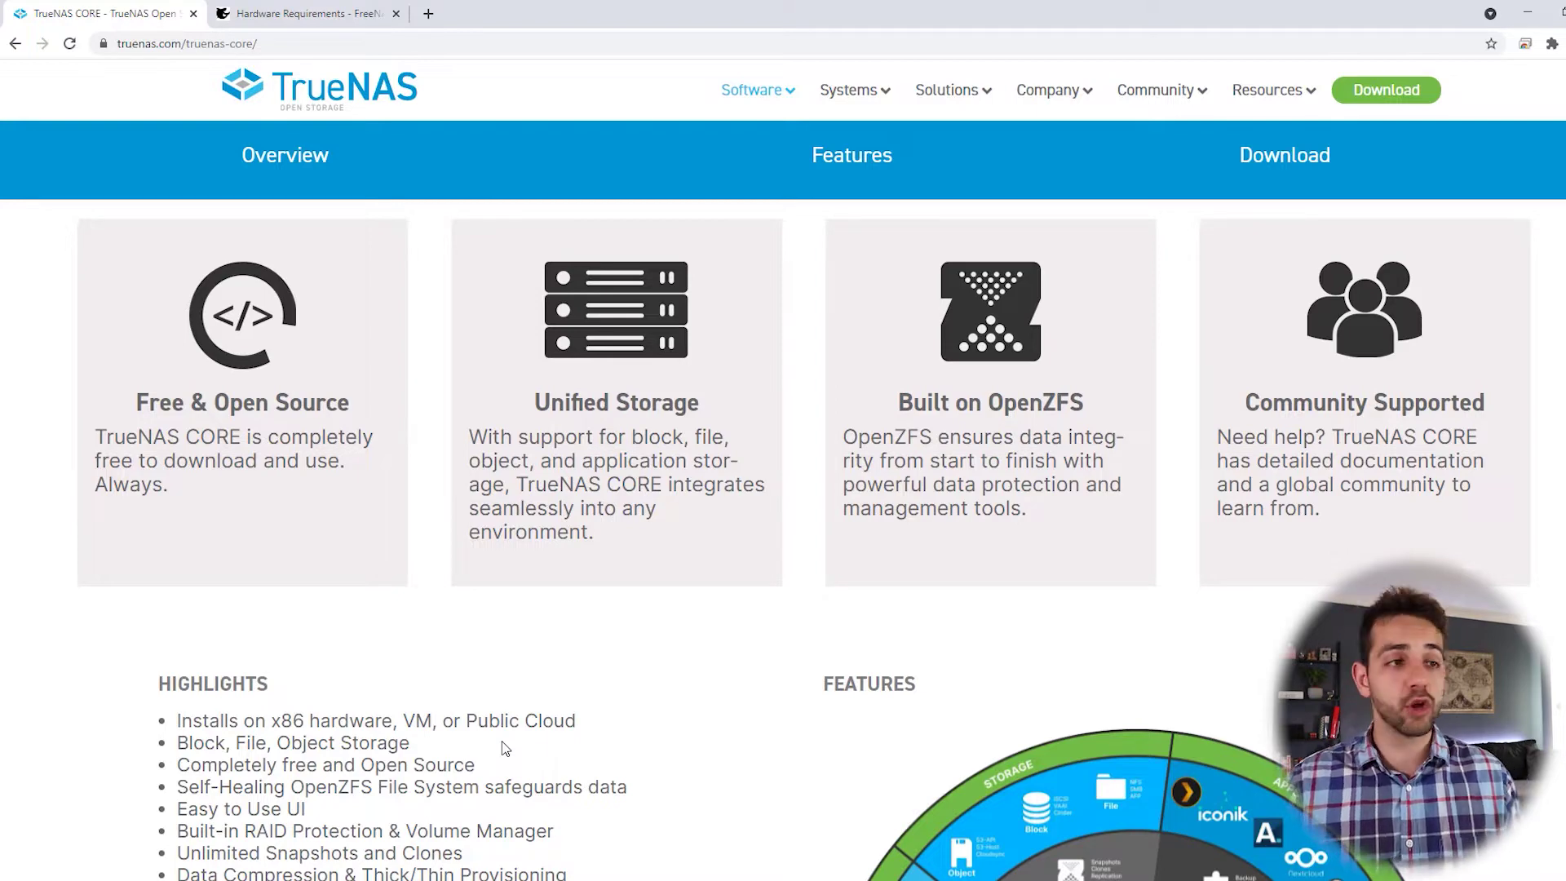
pyautogui.scroll(-3, 505, 748)
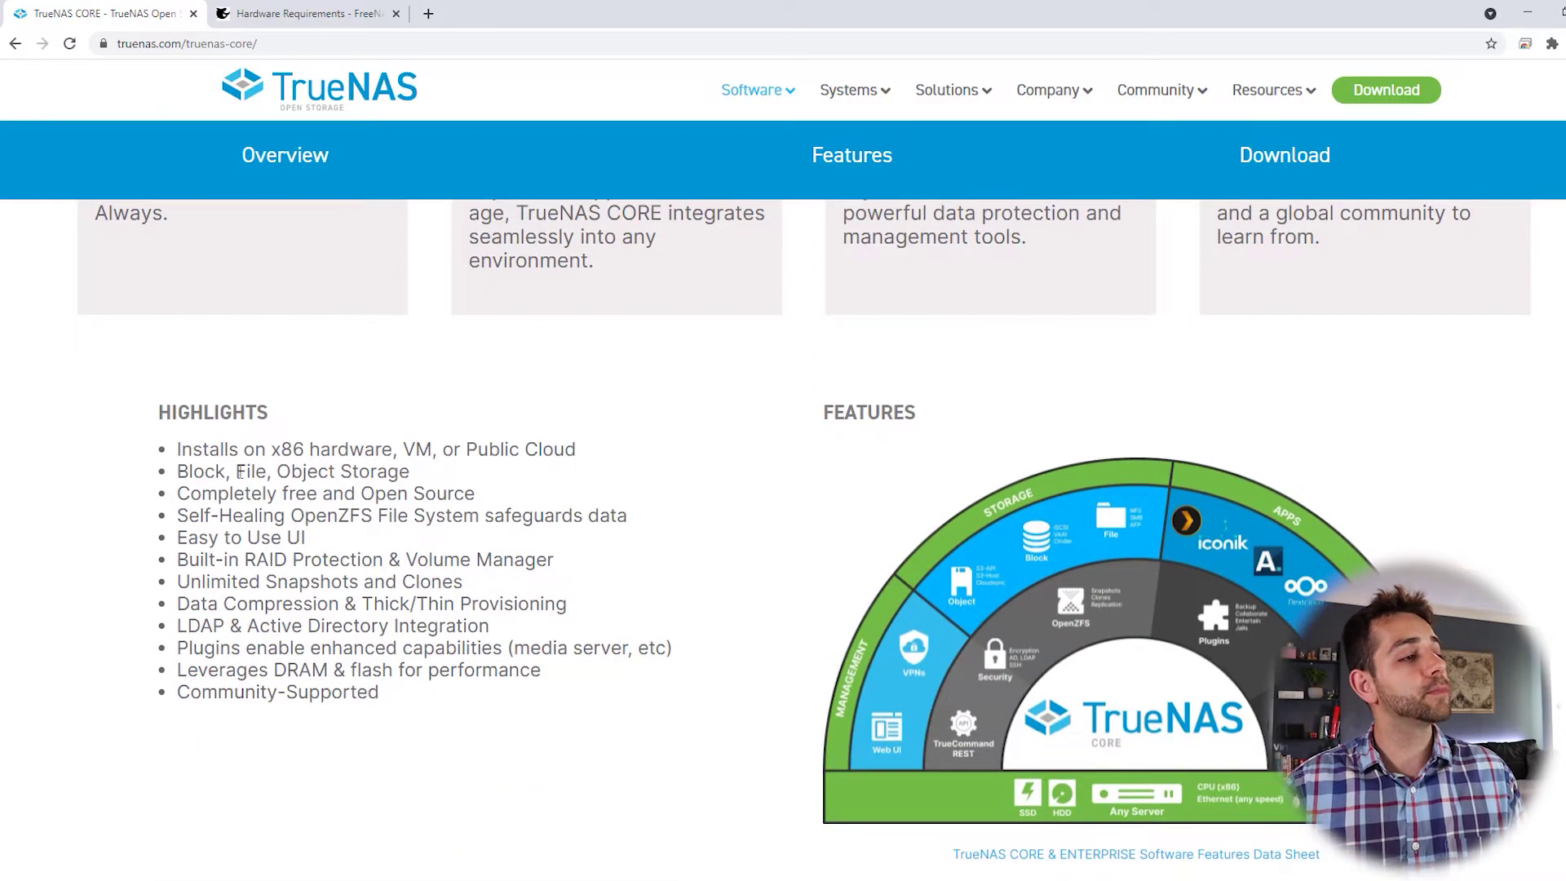
pyautogui.moveTo(182, 448); pyautogui.dragTo(647, 454)
pyautogui.click(650, 450)
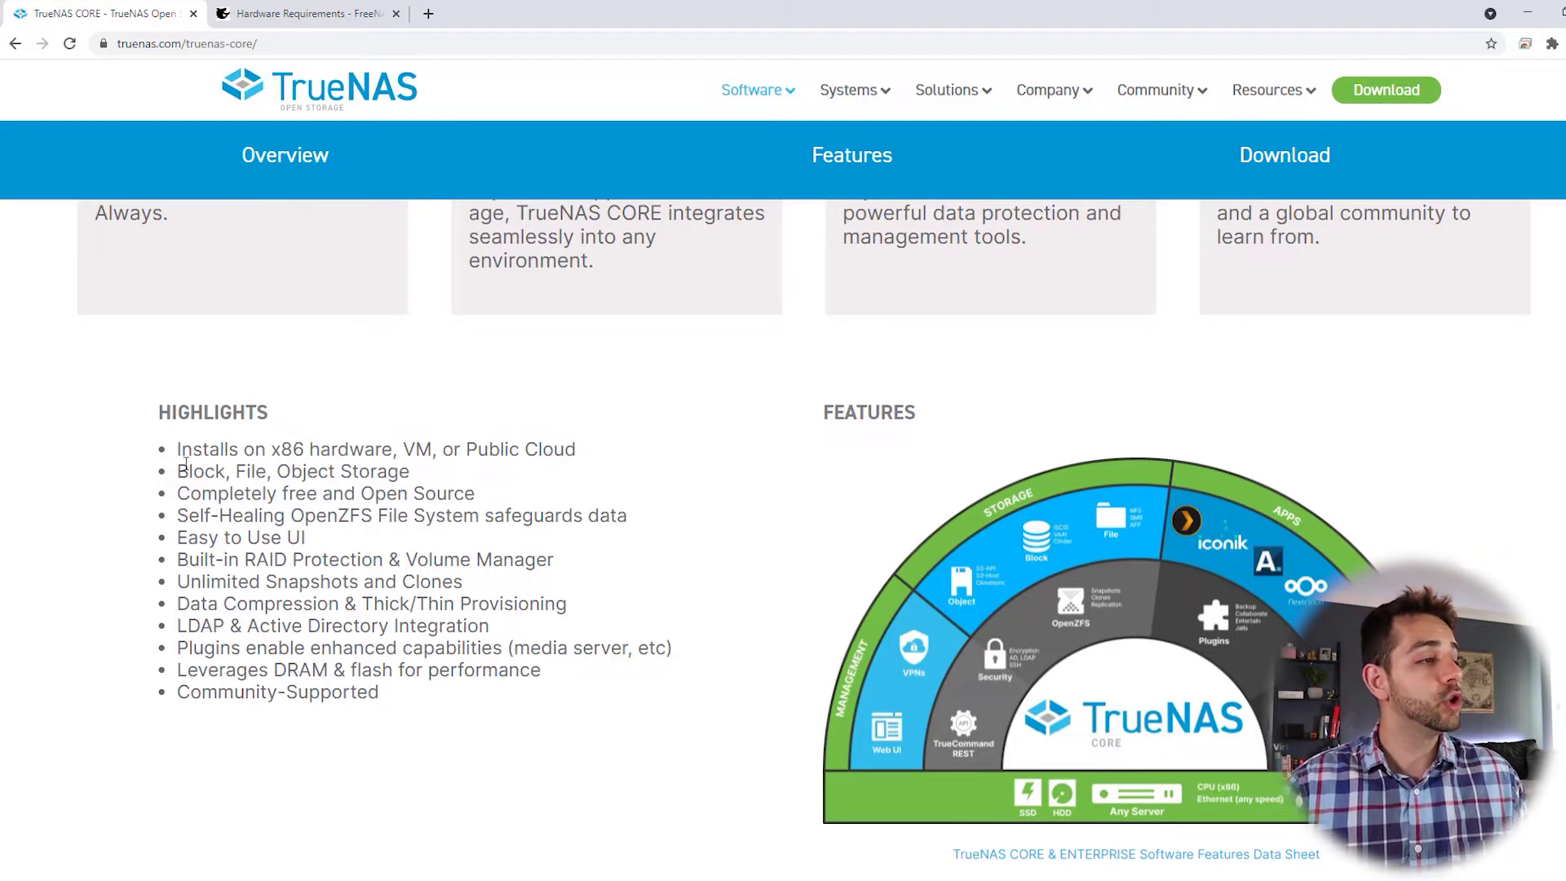
pyautogui.moveTo(187, 471); pyautogui.dragTo(388, 472)
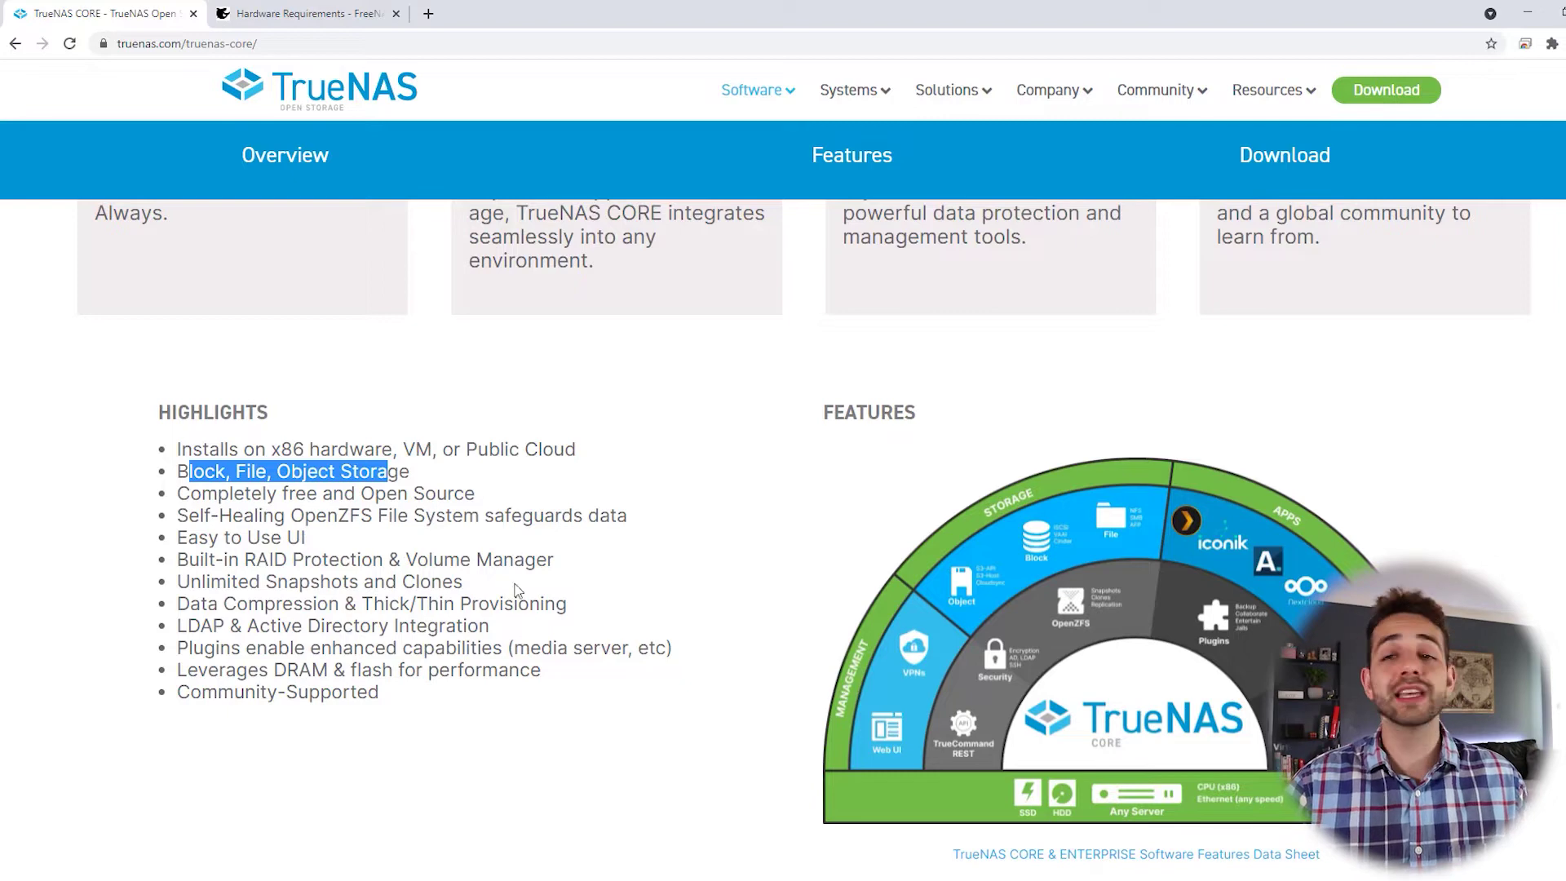
pyautogui.scroll(-1, 493, 664)
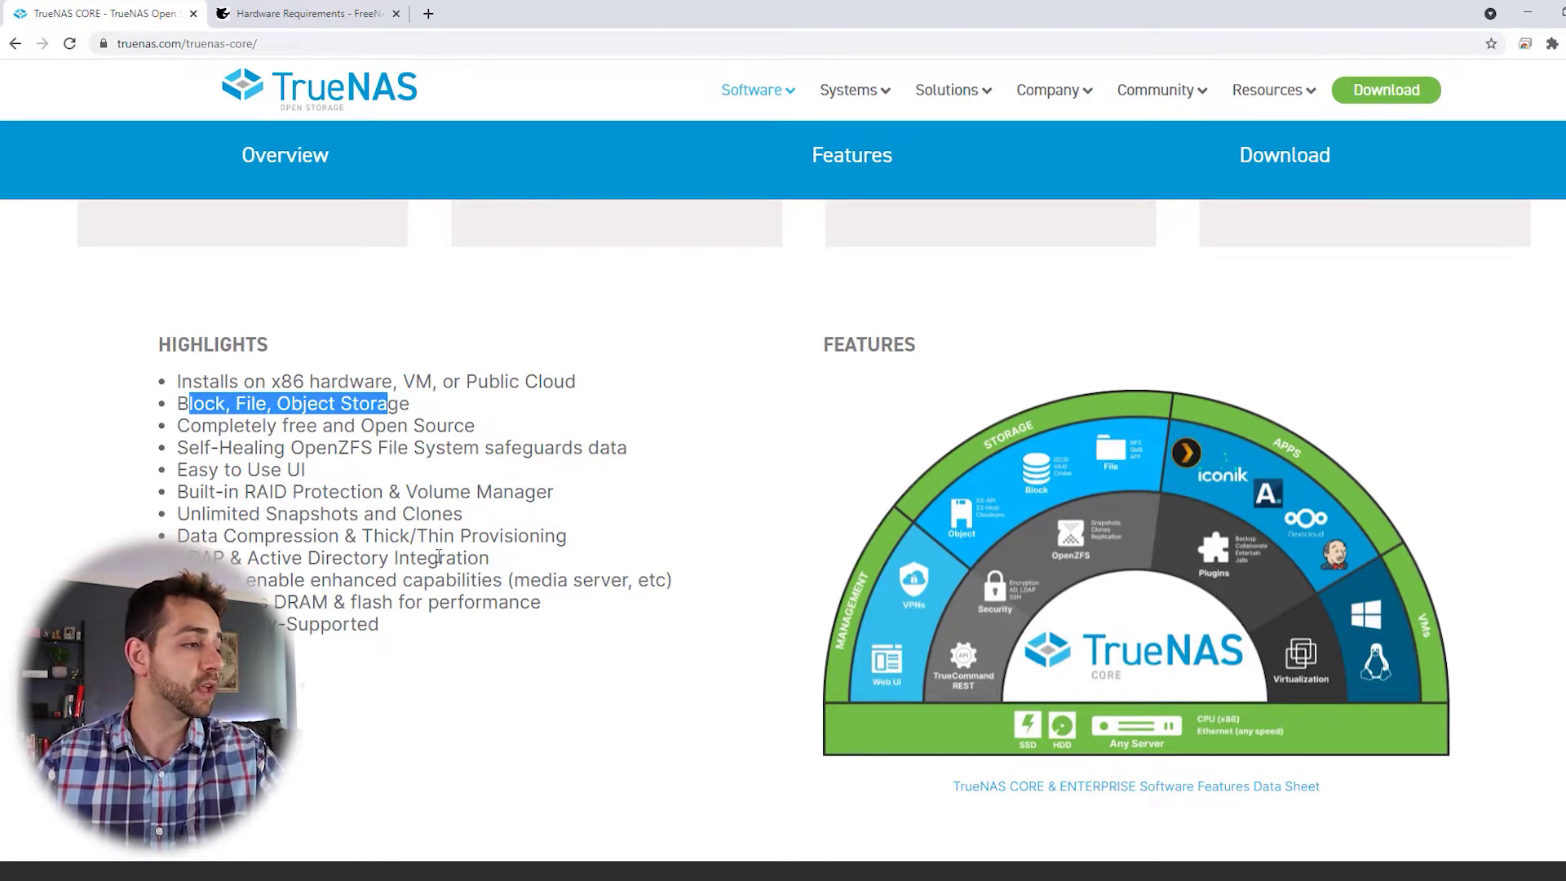
pyautogui.scroll(-3, 437, 559)
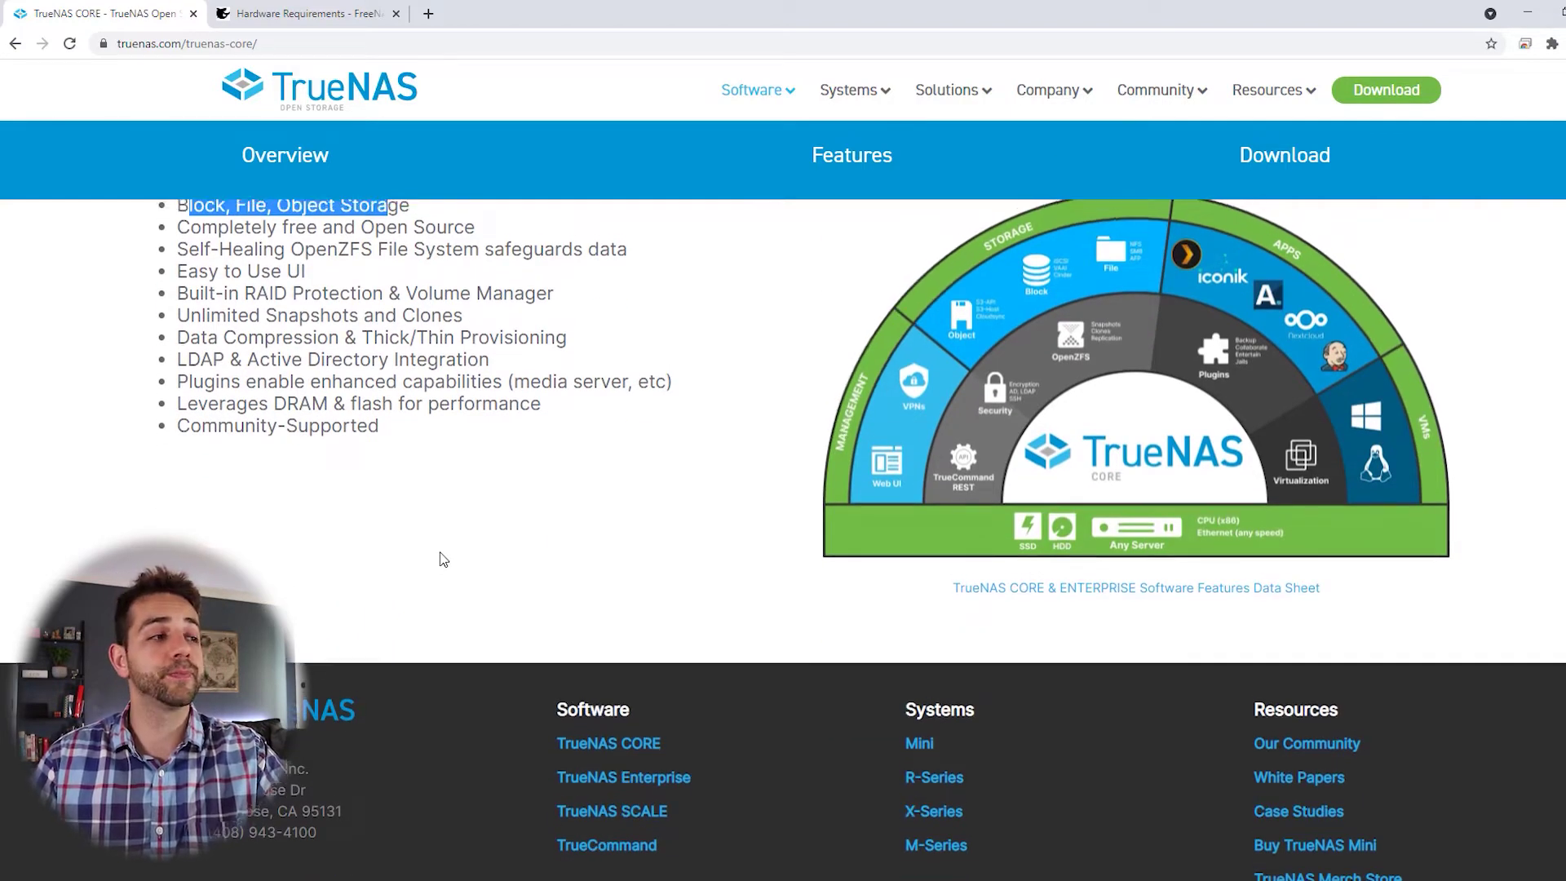
pyautogui.scroll(4, 443, 557)
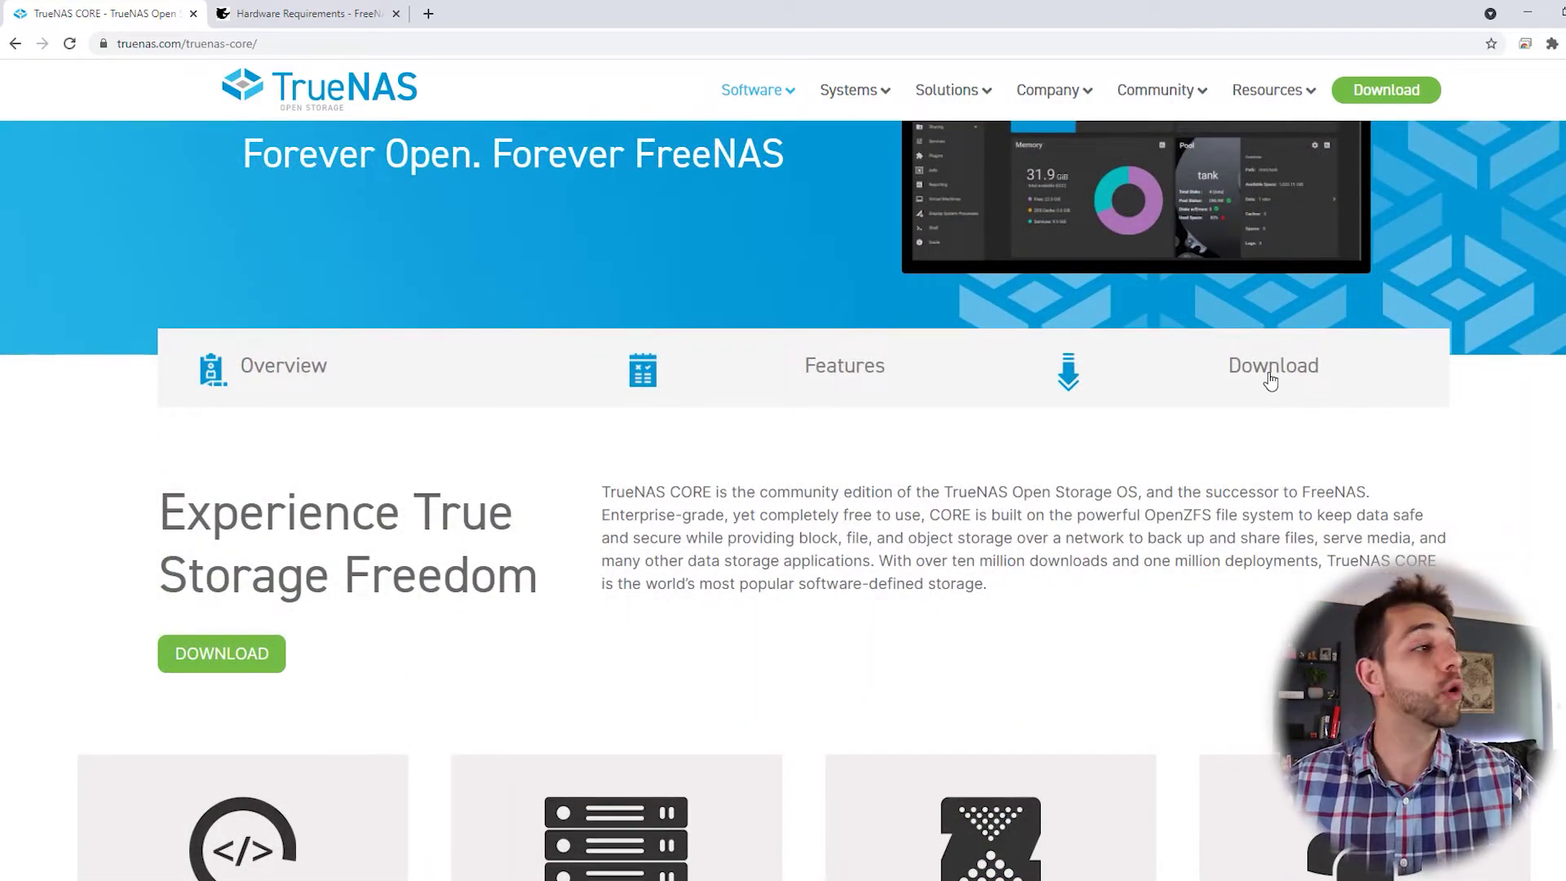
pyautogui.click(286, 11)
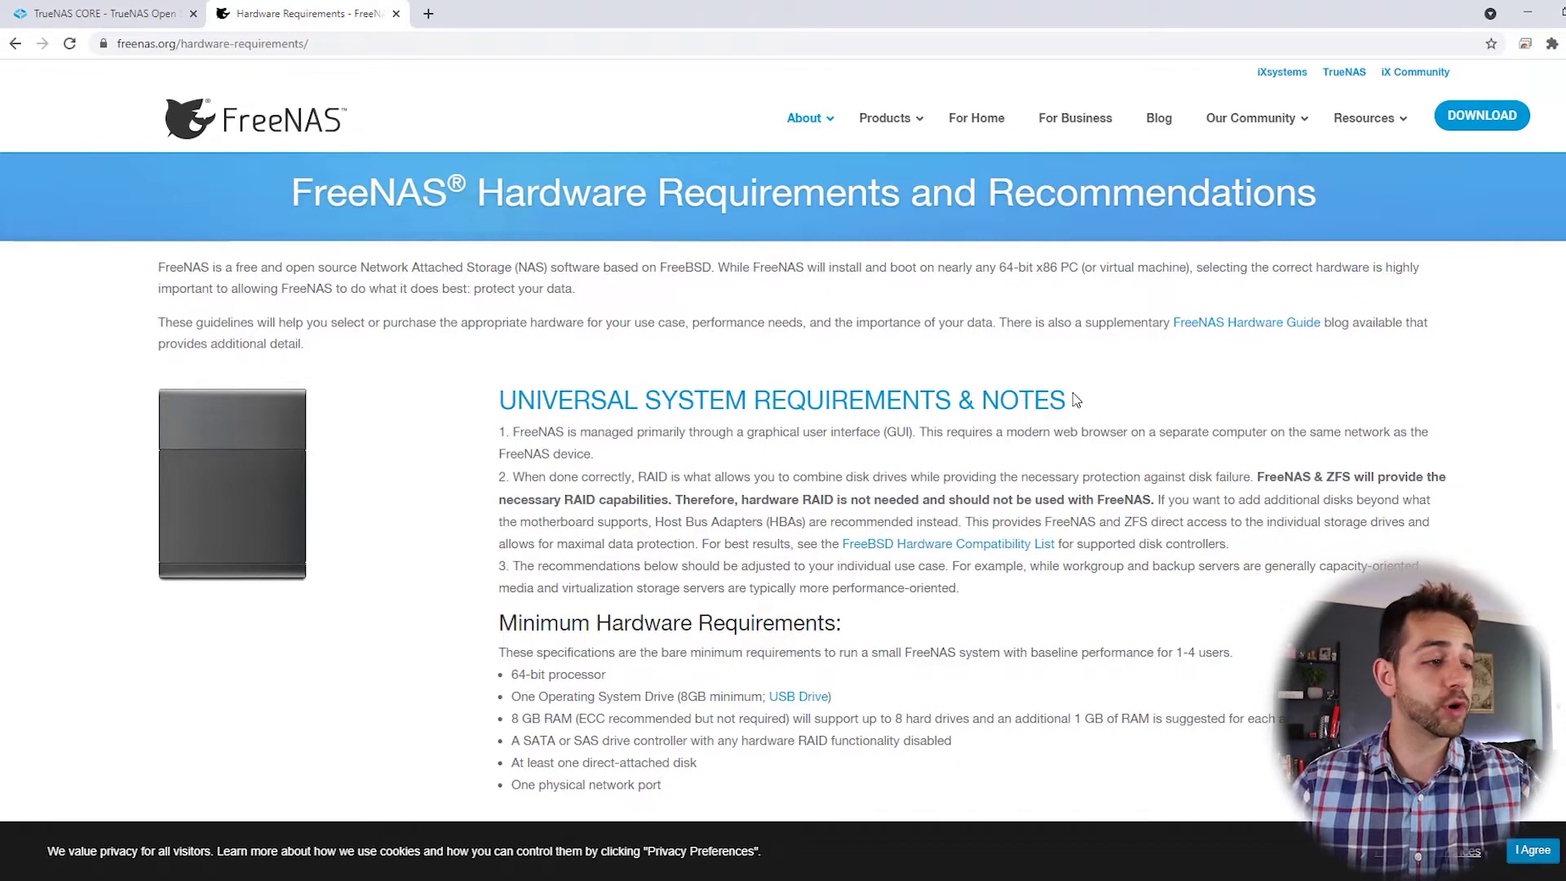
pyautogui.scroll(-3, 1074, 394)
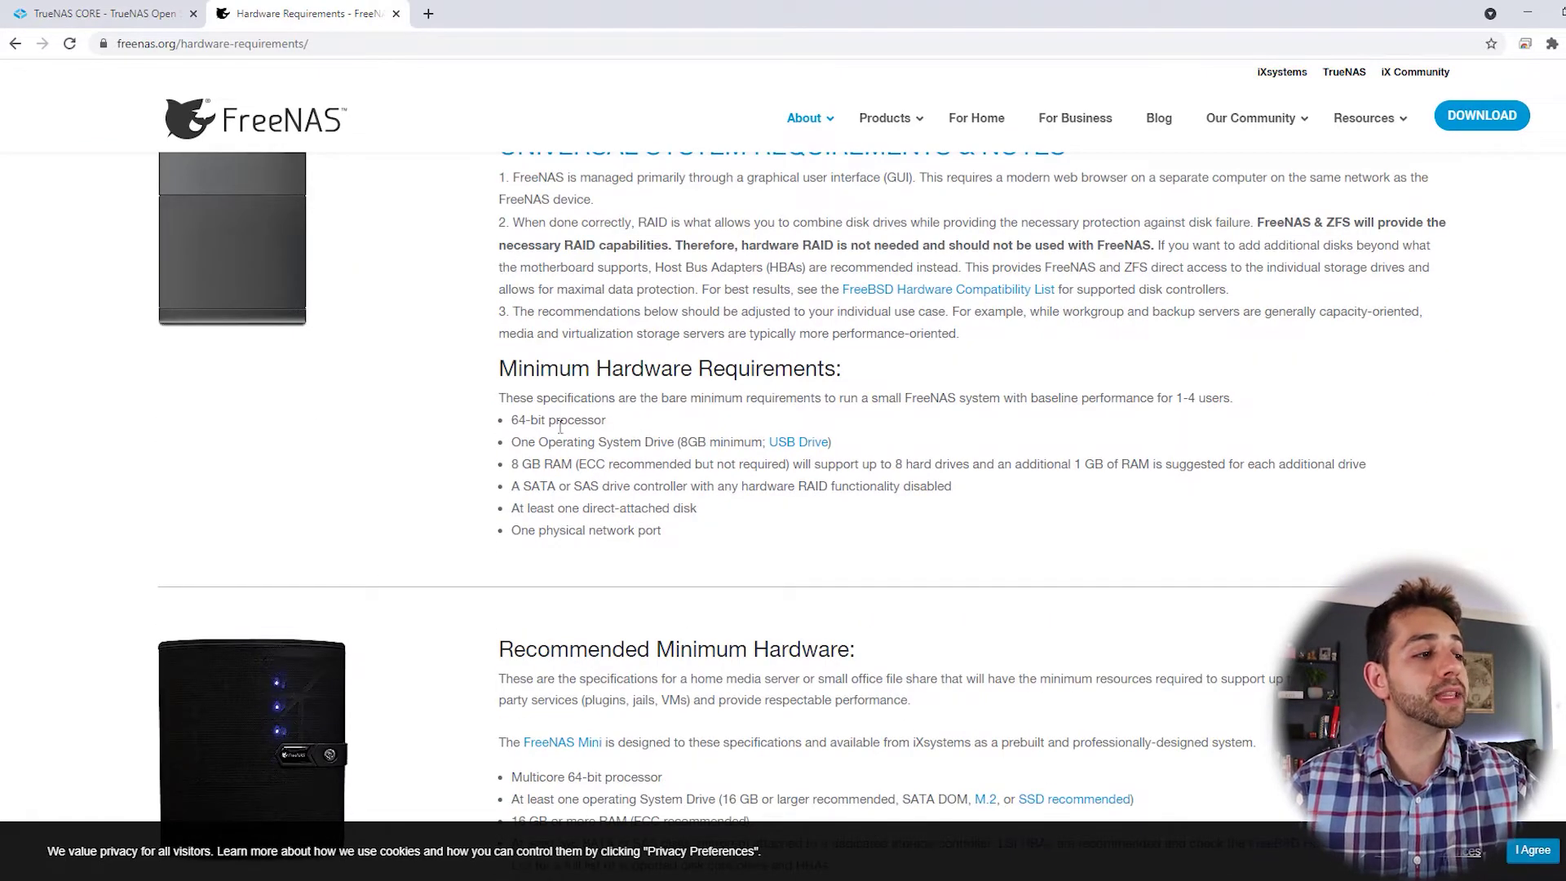
pyautogui.moveTo(518, 423); pyautogui.dragTo(587, 423)
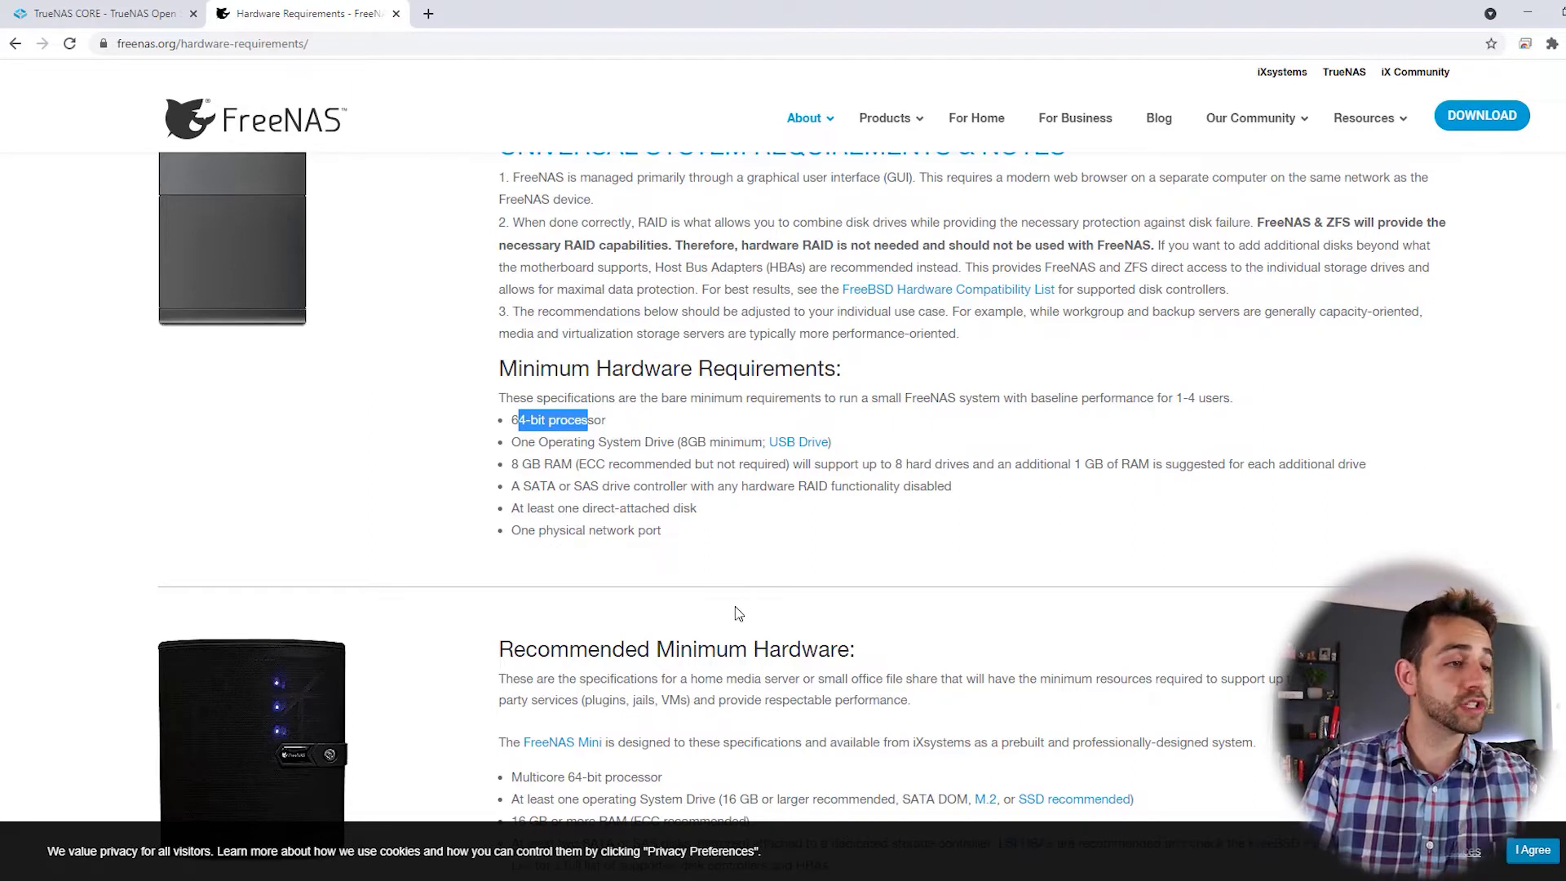
pyautogui.moveTo(512, 441); pyautogui.dragTo(595, 441)
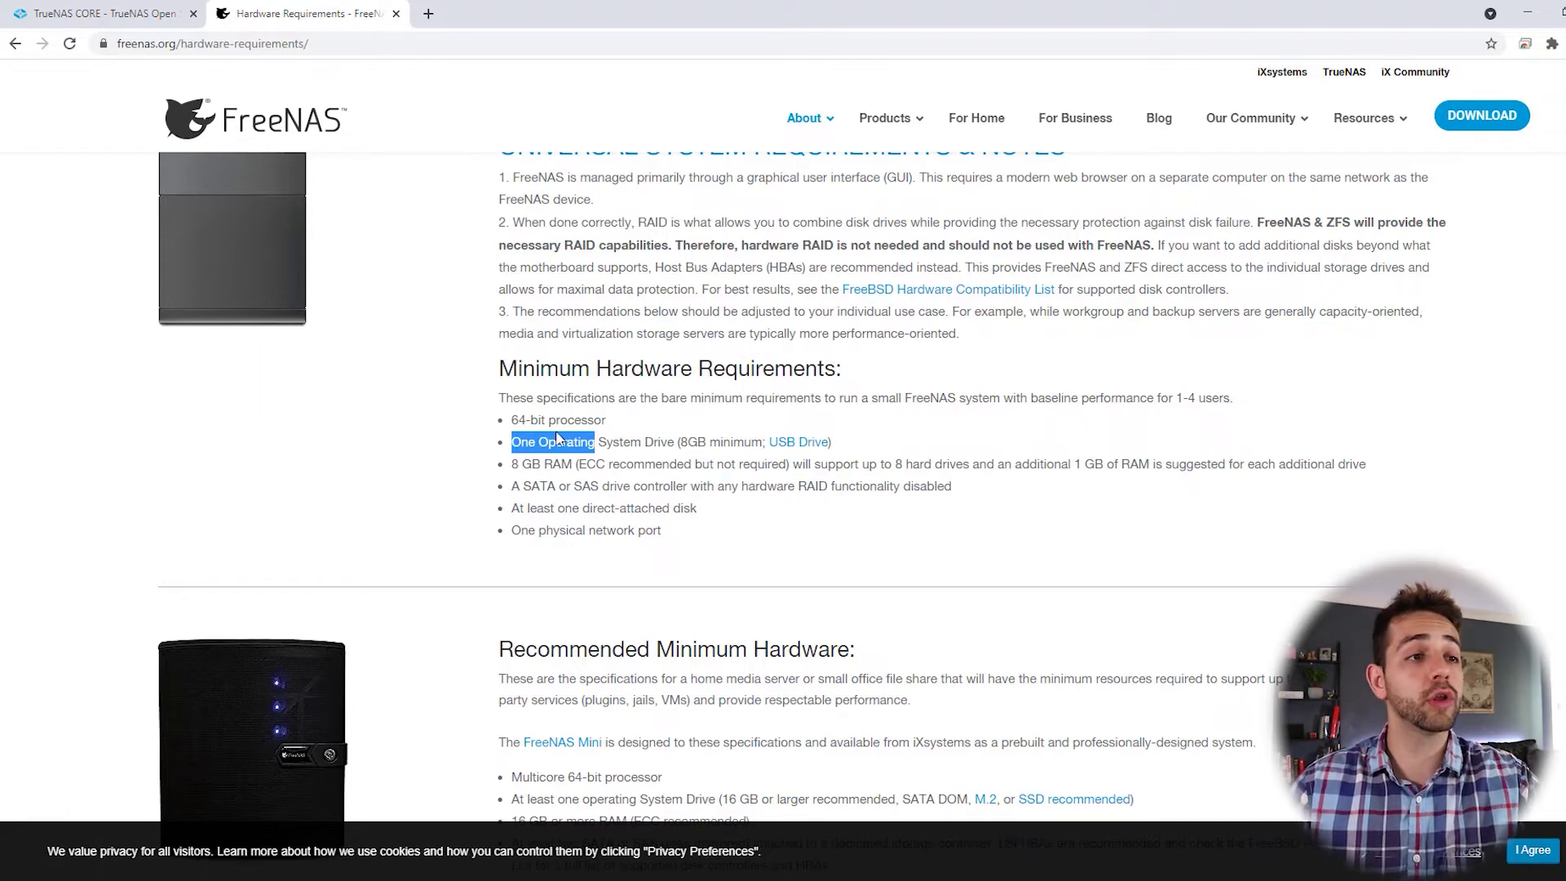
pyautogui.moveTo(512, 465); pyautogui.dragTo(589, 476)
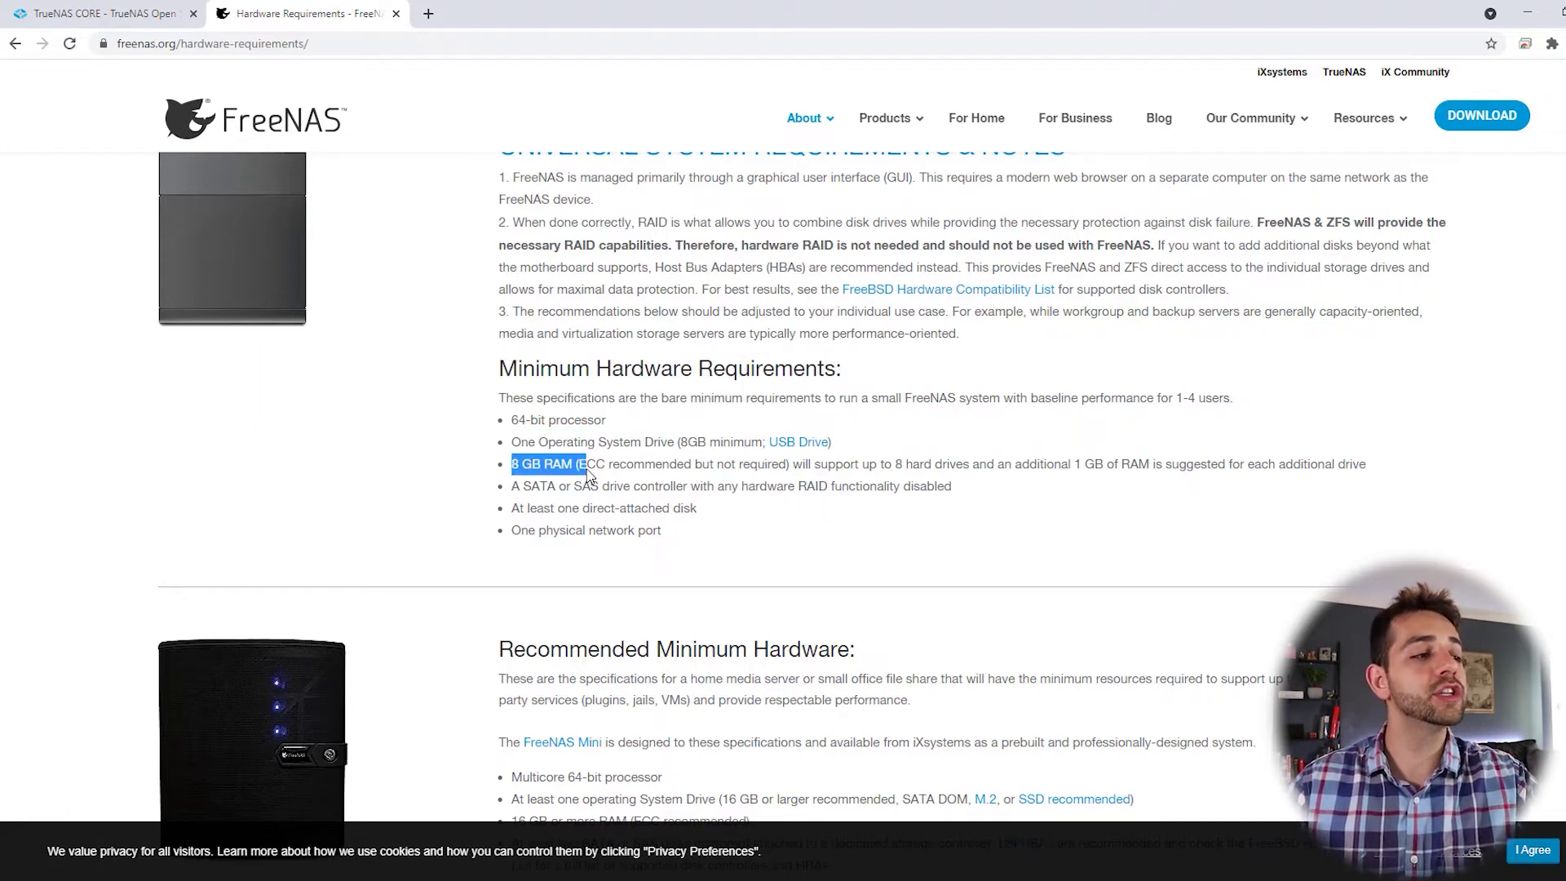
pyautogui.click(992, 465)
pyautogui.moveTo(1058, 466); pyautogui.dragTo(1372, 460)
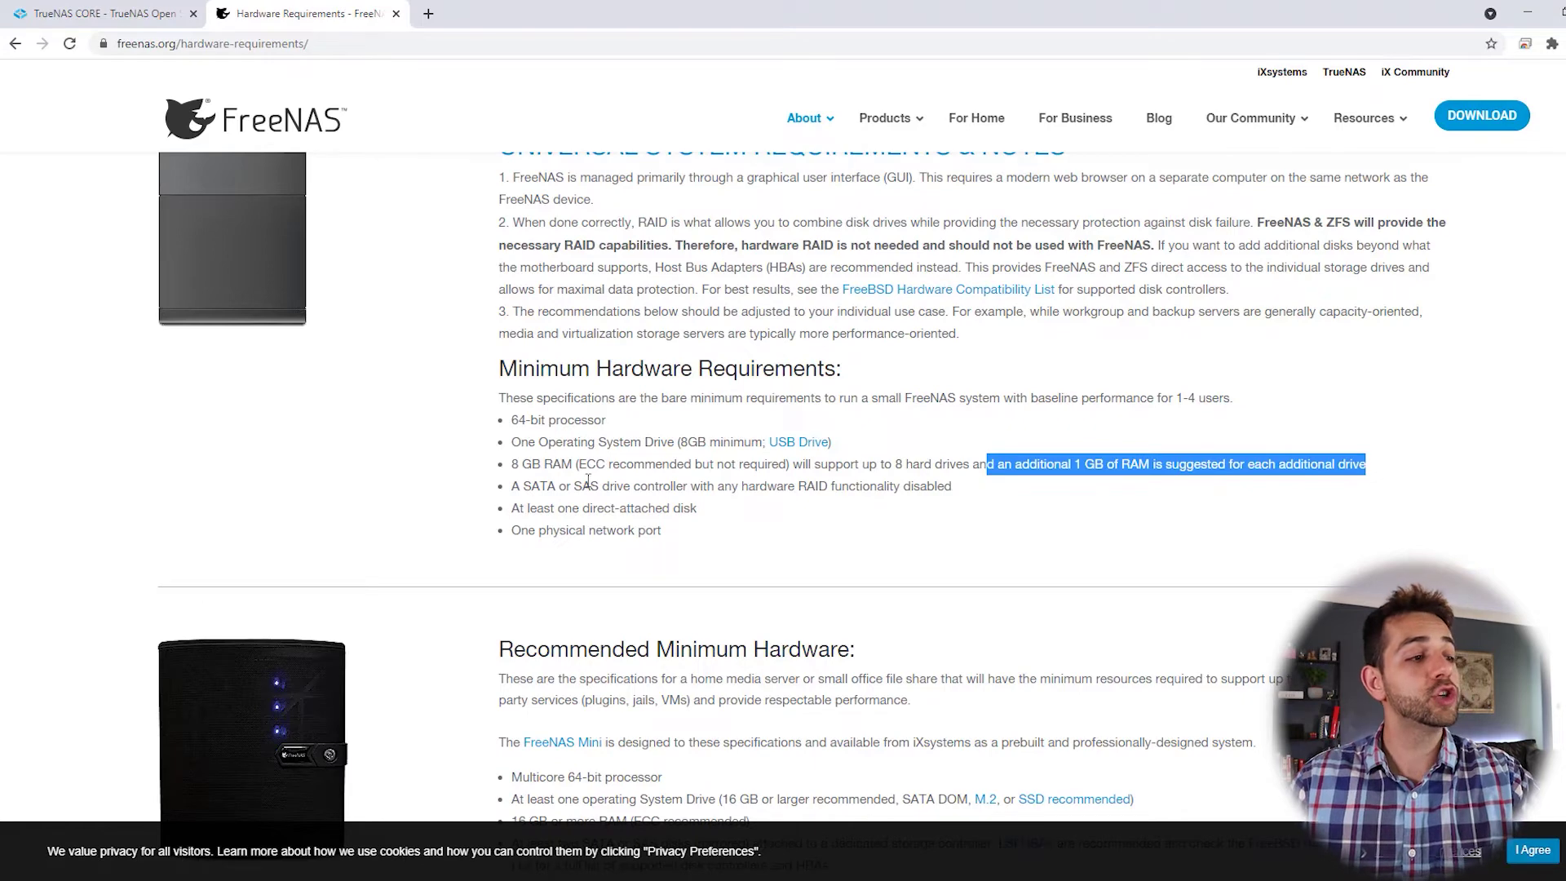
pyautogui.moveTo(590, 484); pyautogui.dragTo(988, 483)
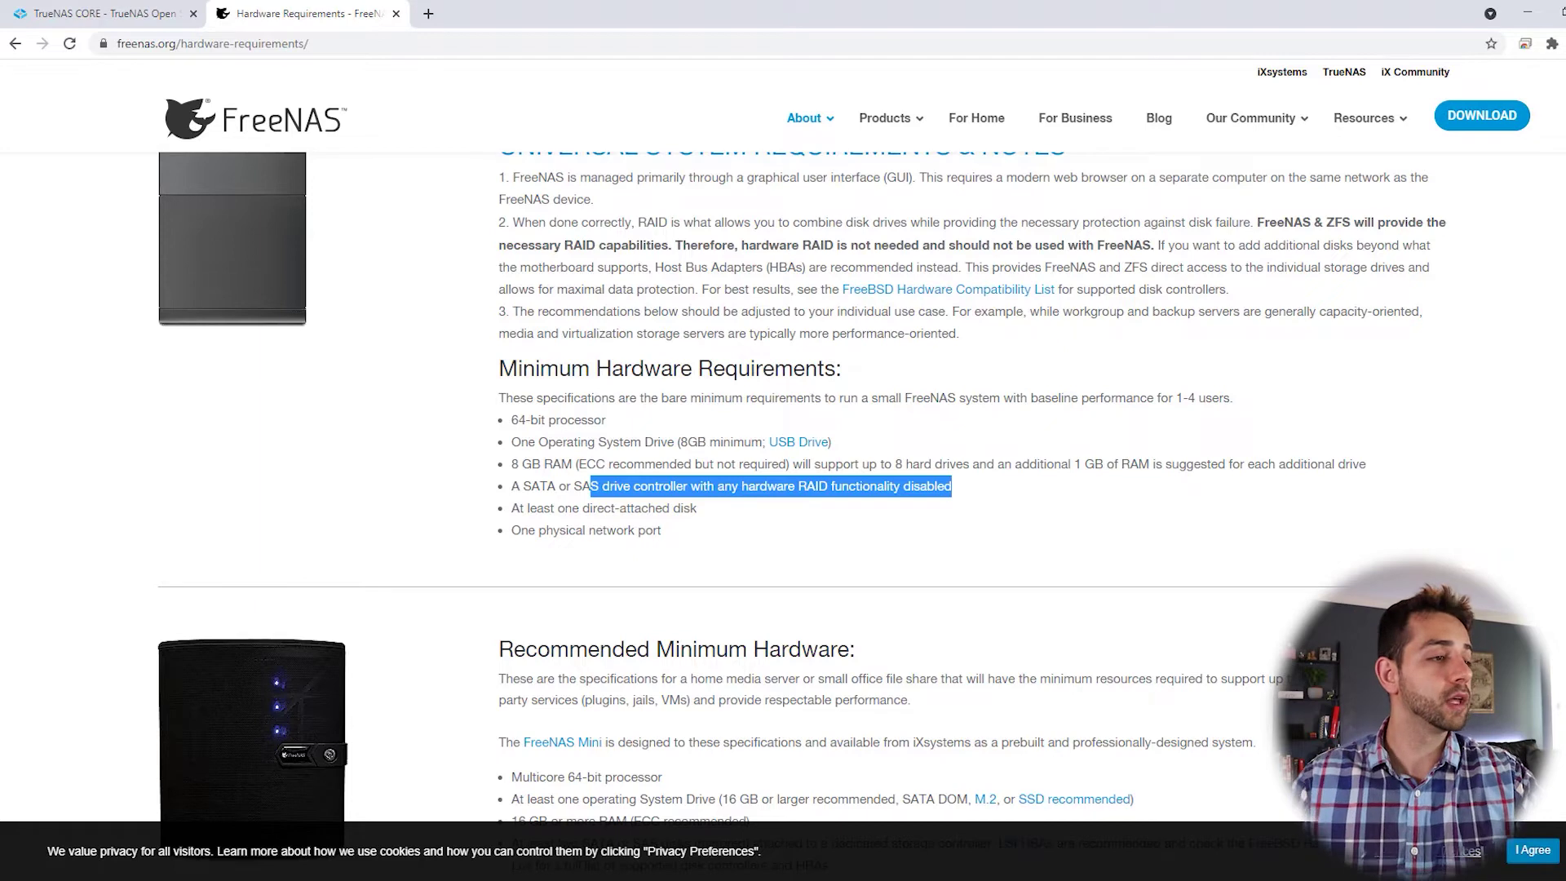
pyautogui.moveTo(529, 507); pyautogui.dragTo(544, 507)
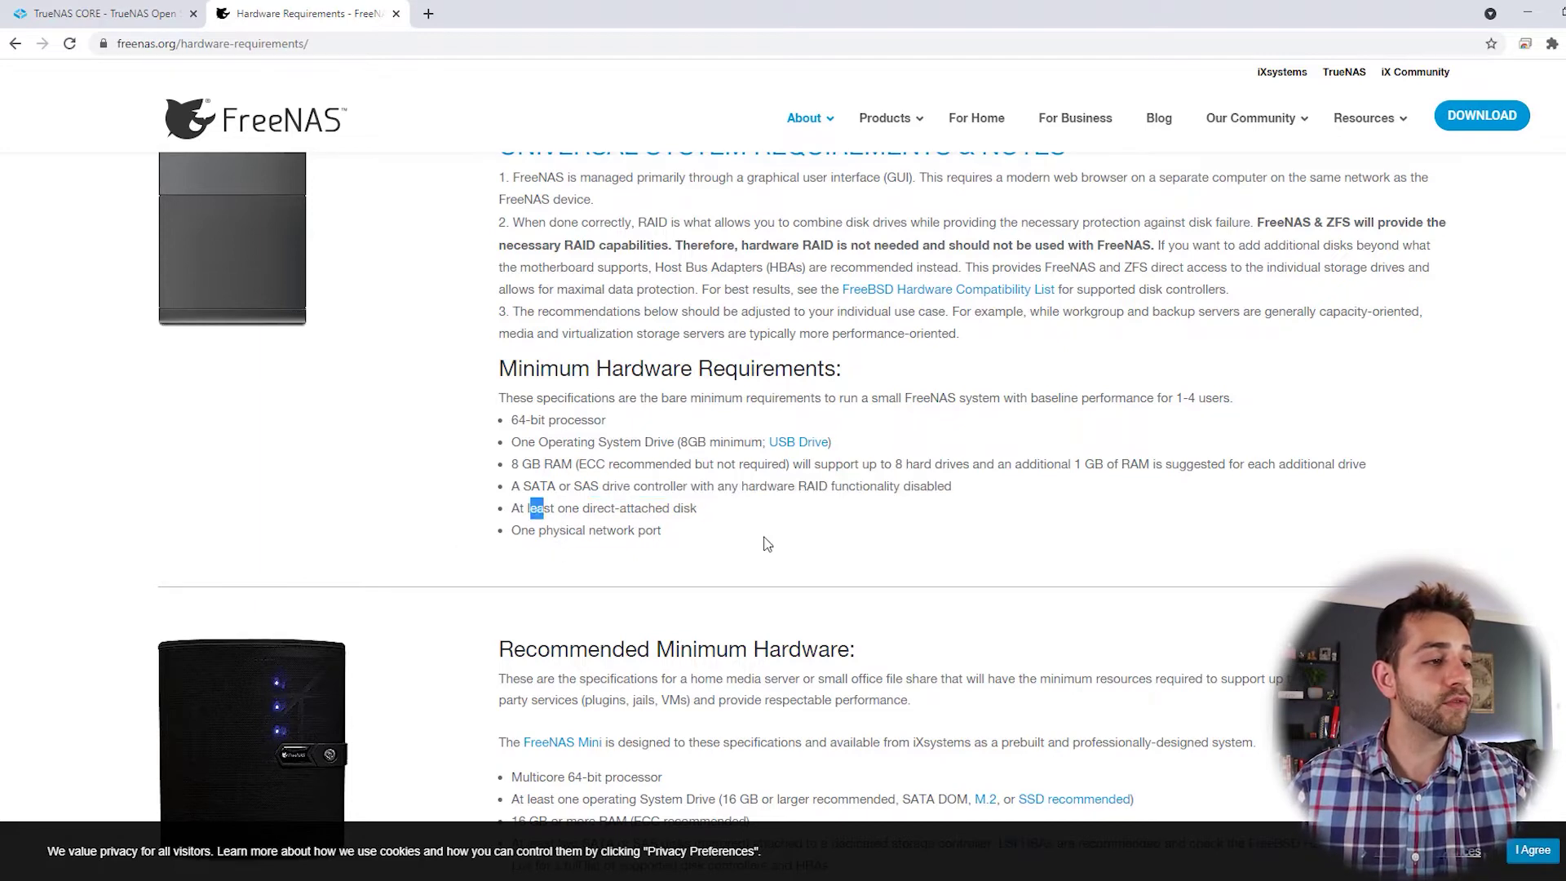
pyautogui.moveTo(767, 544); pyautogui.dragTo(780, 545)
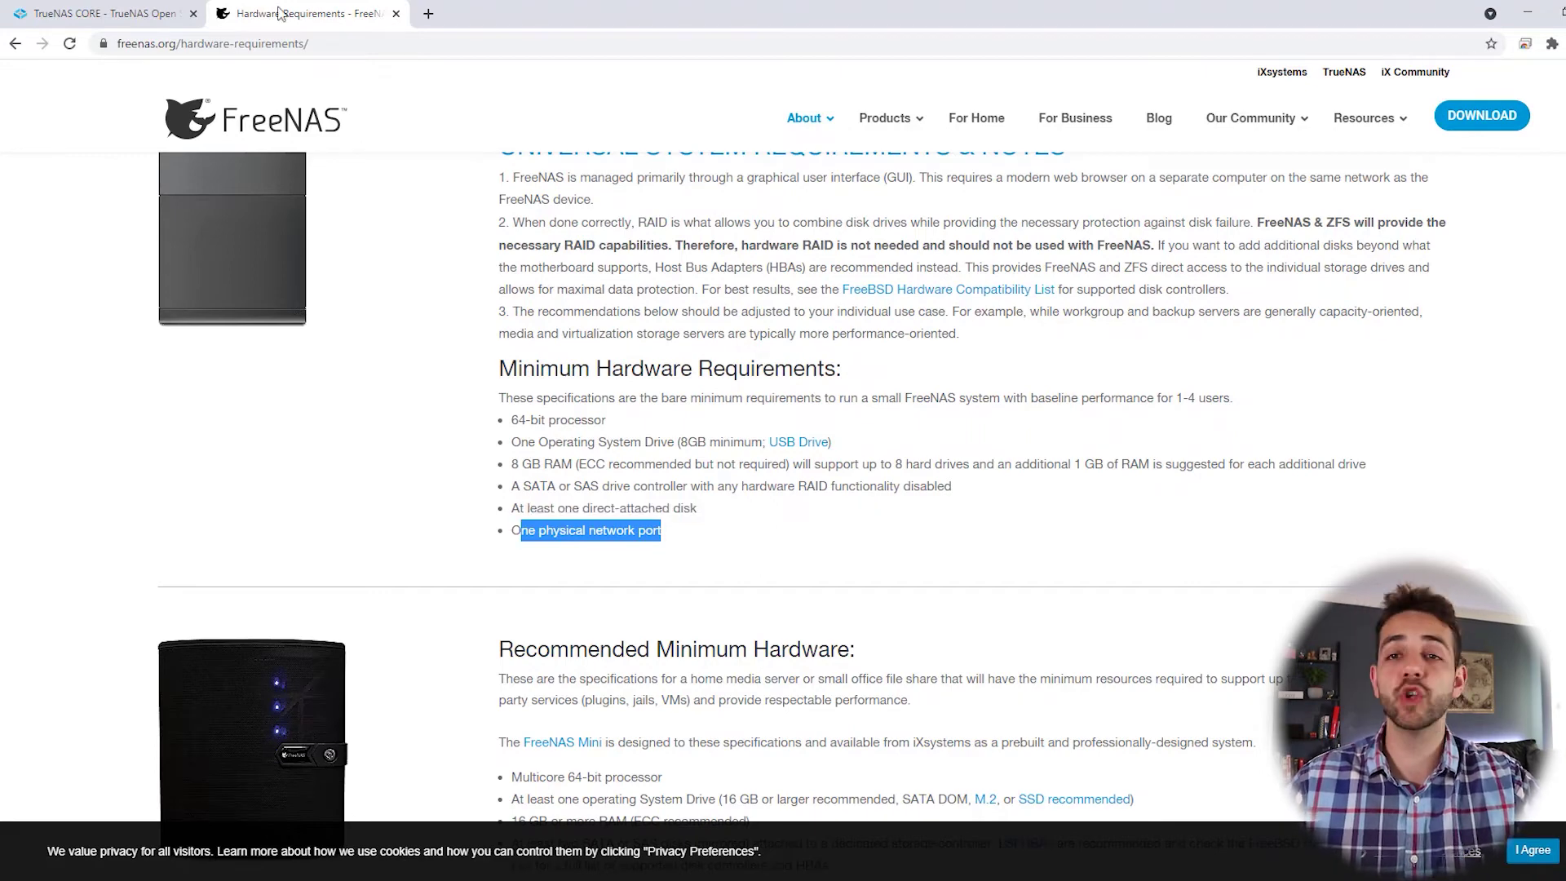
pyautogui.click(88, 10)
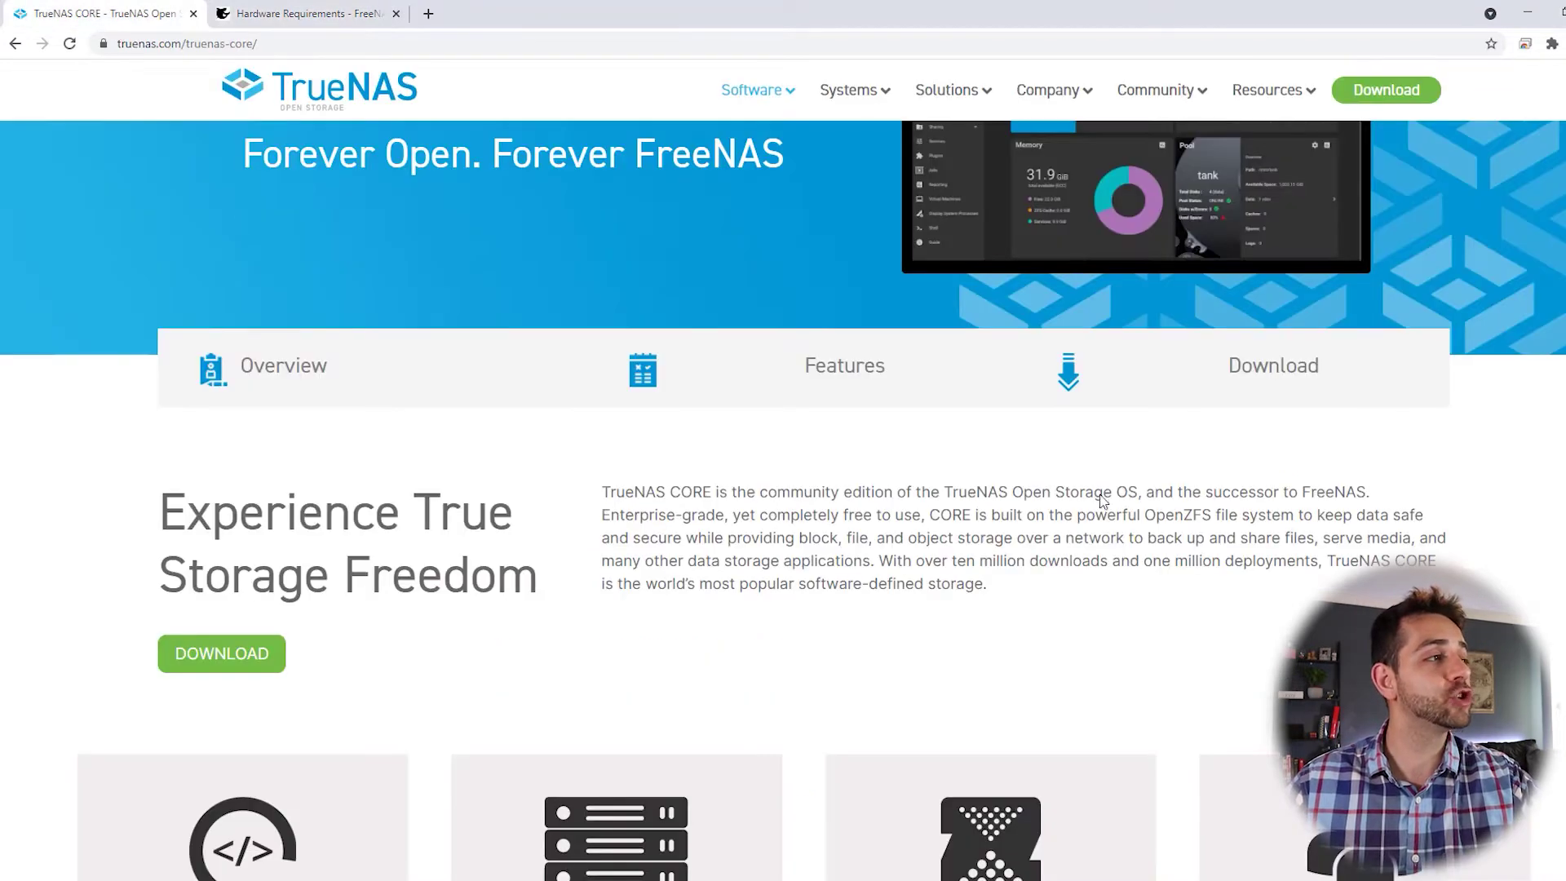
# Step: Go to the TrueNAS CORE 12.0-U4.1 download section, declining the newsletter sign-up
pyautogui.click(1266, 382)
pyautogui.scroll(-2, 1270, 723)
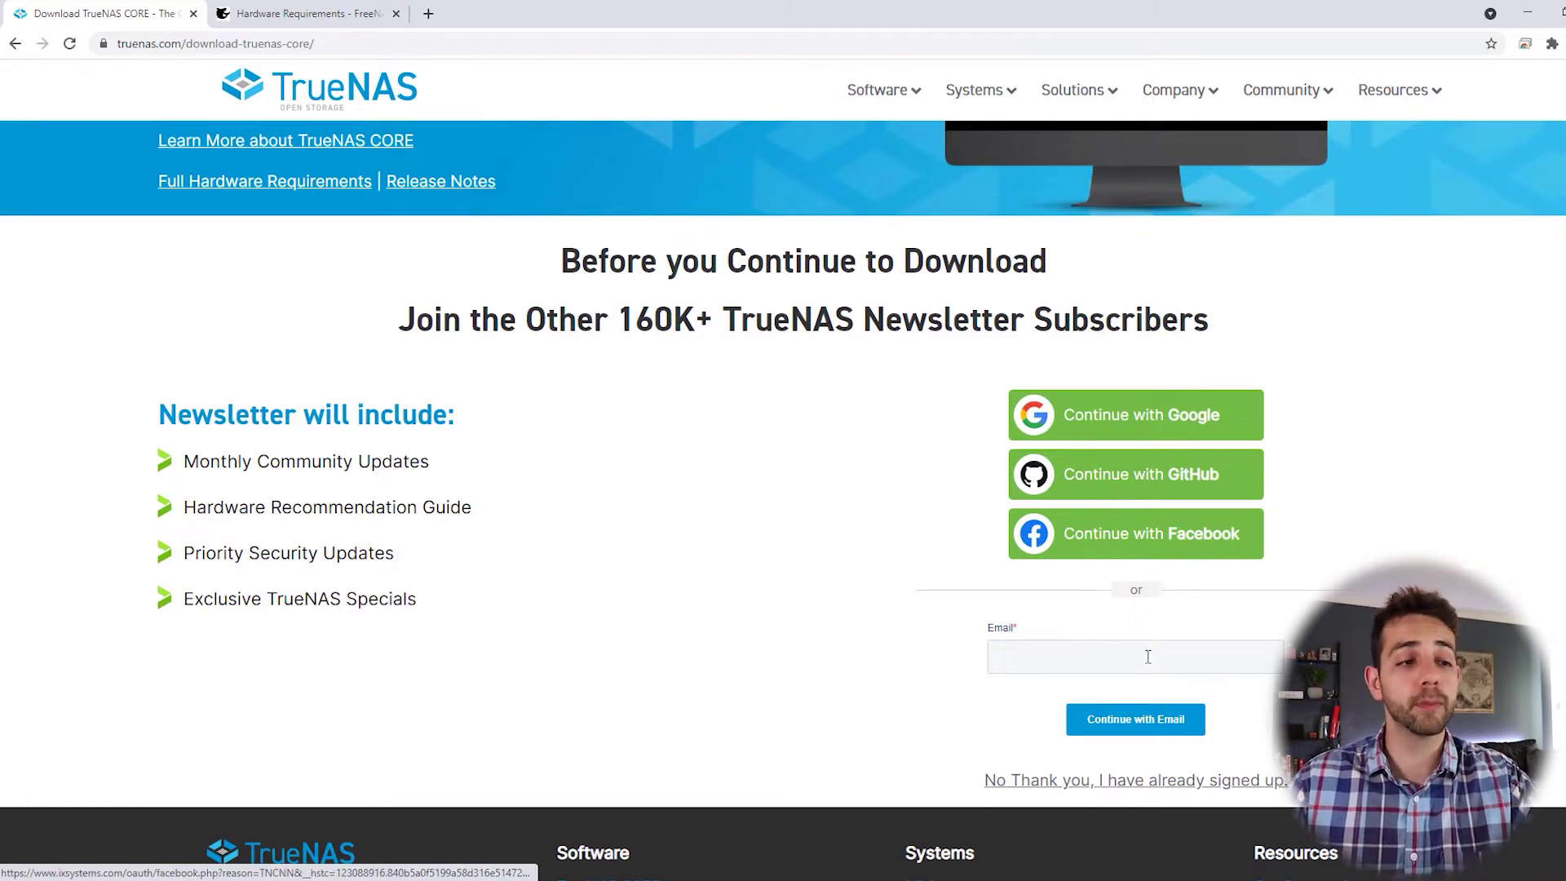
pyautogui.click(1041, 782)
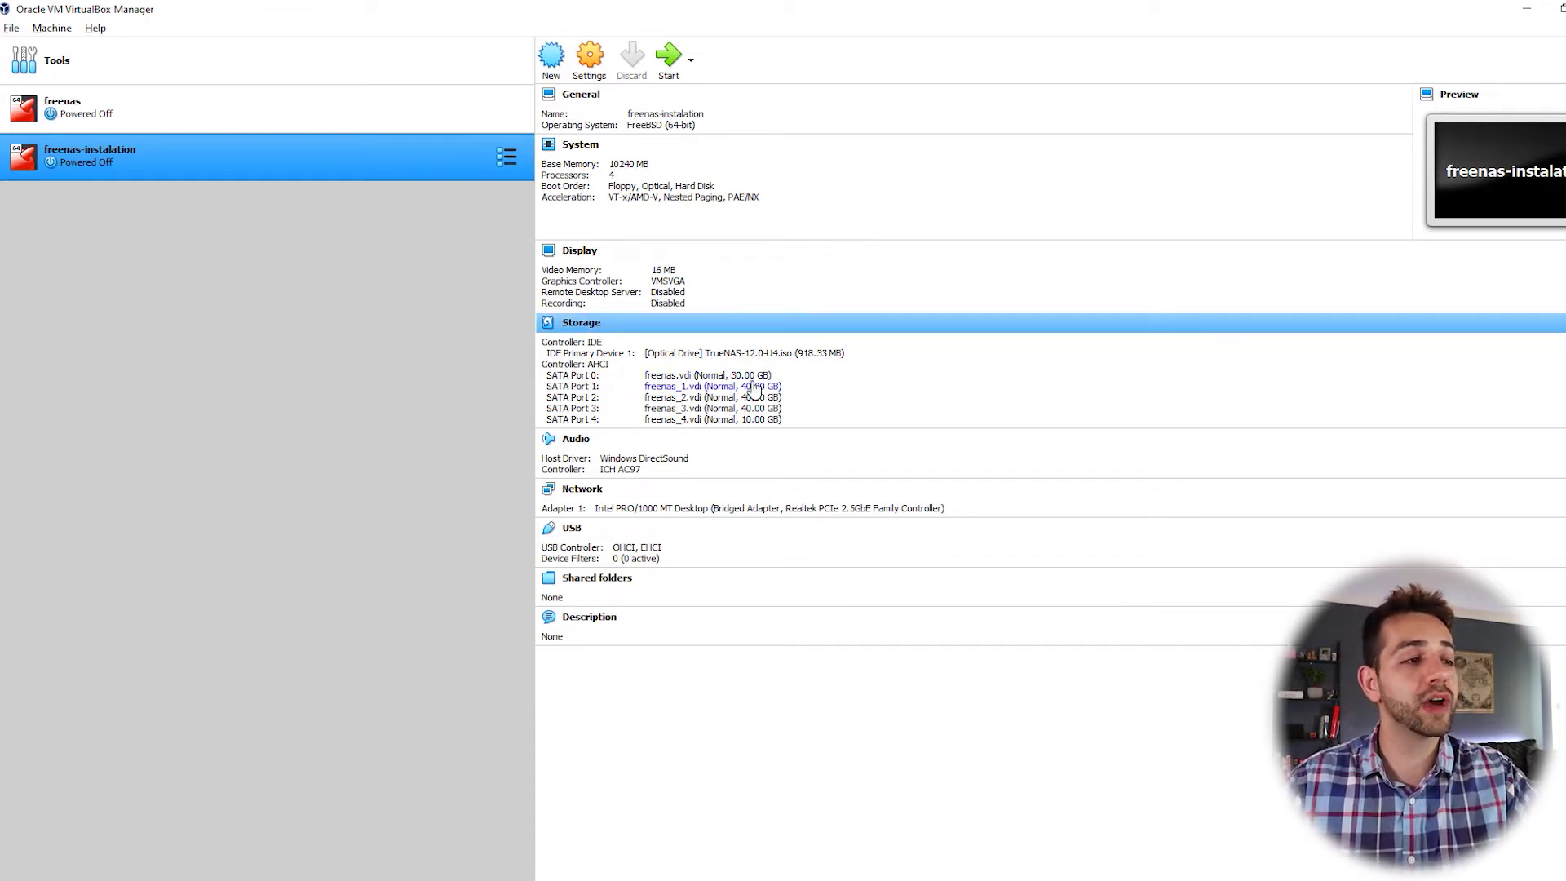
# Step: Check the freenas-instalation VM's TrueNAS ISO and five SATA disks, then start the VM
pyautogui.moveTo(756, 381)
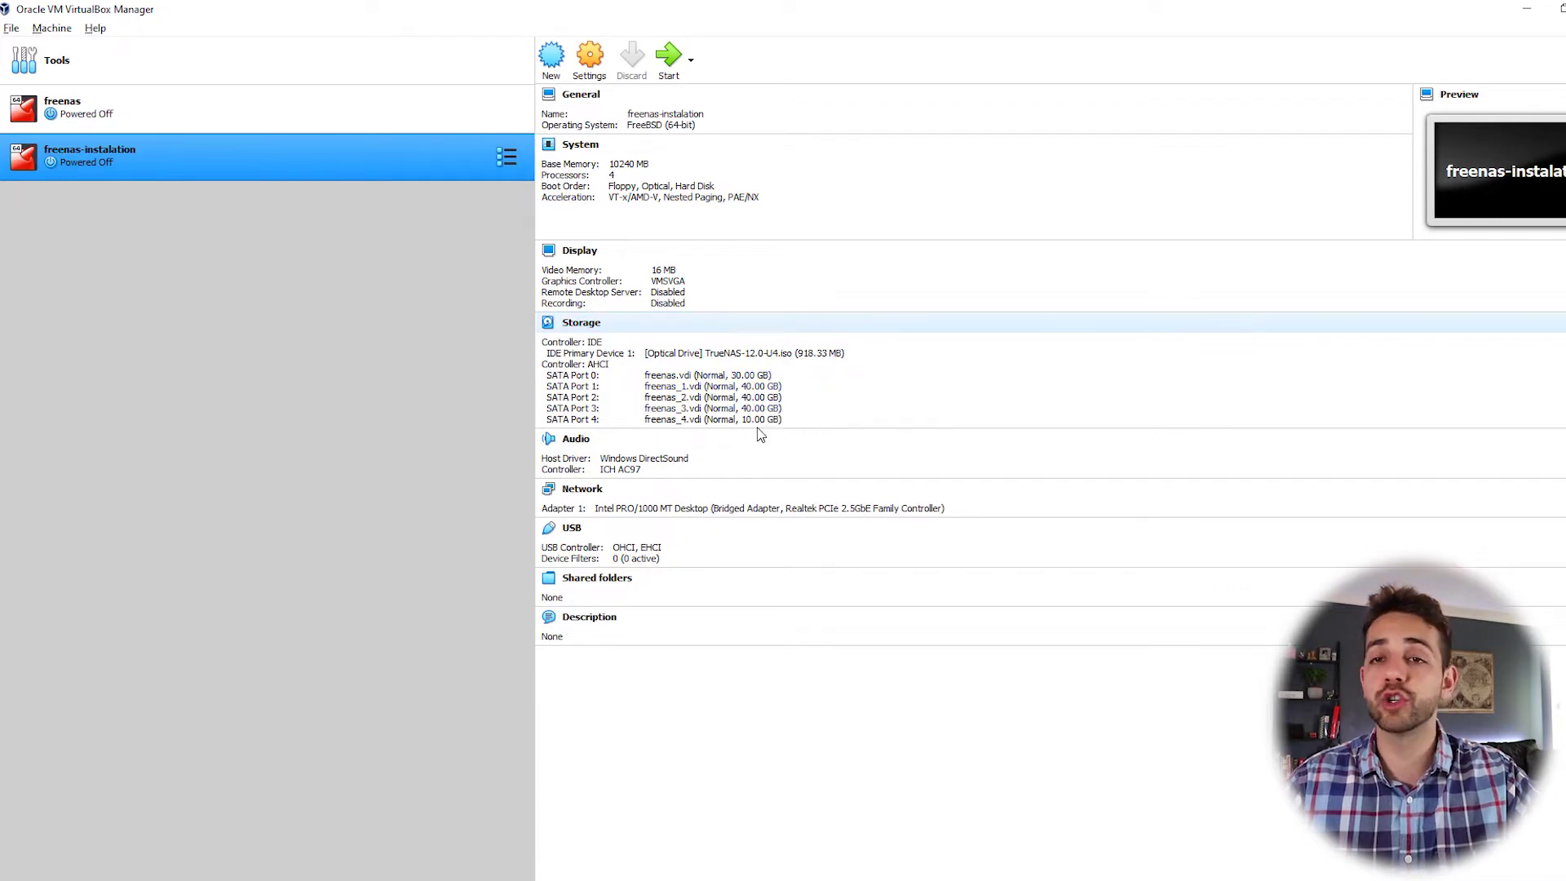
pyautogui.moveTo(779, 423)
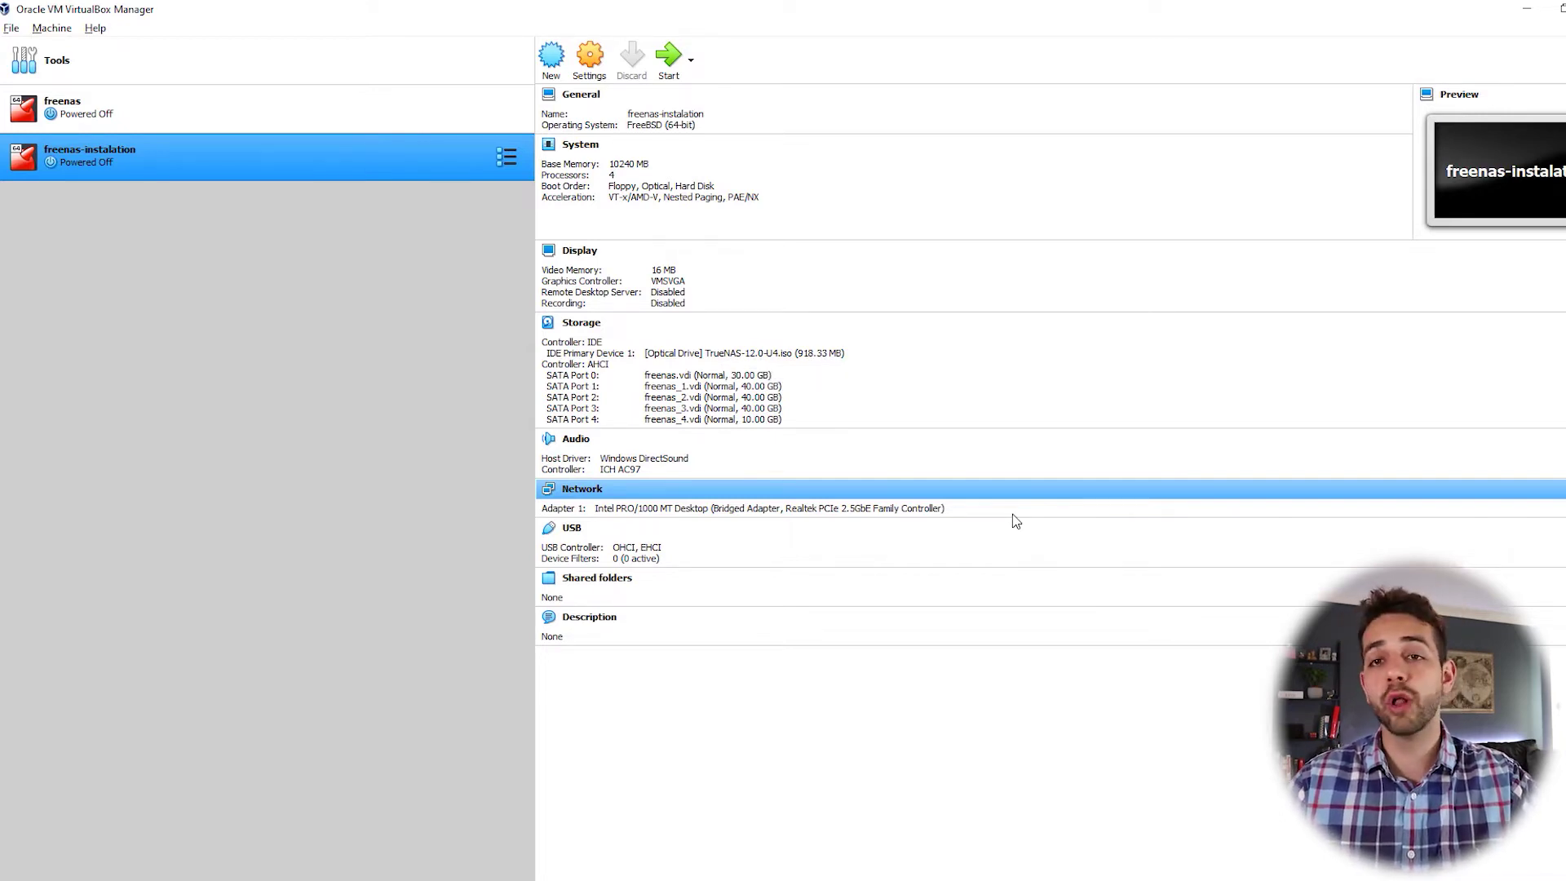
pyautogui.click(667, 65)
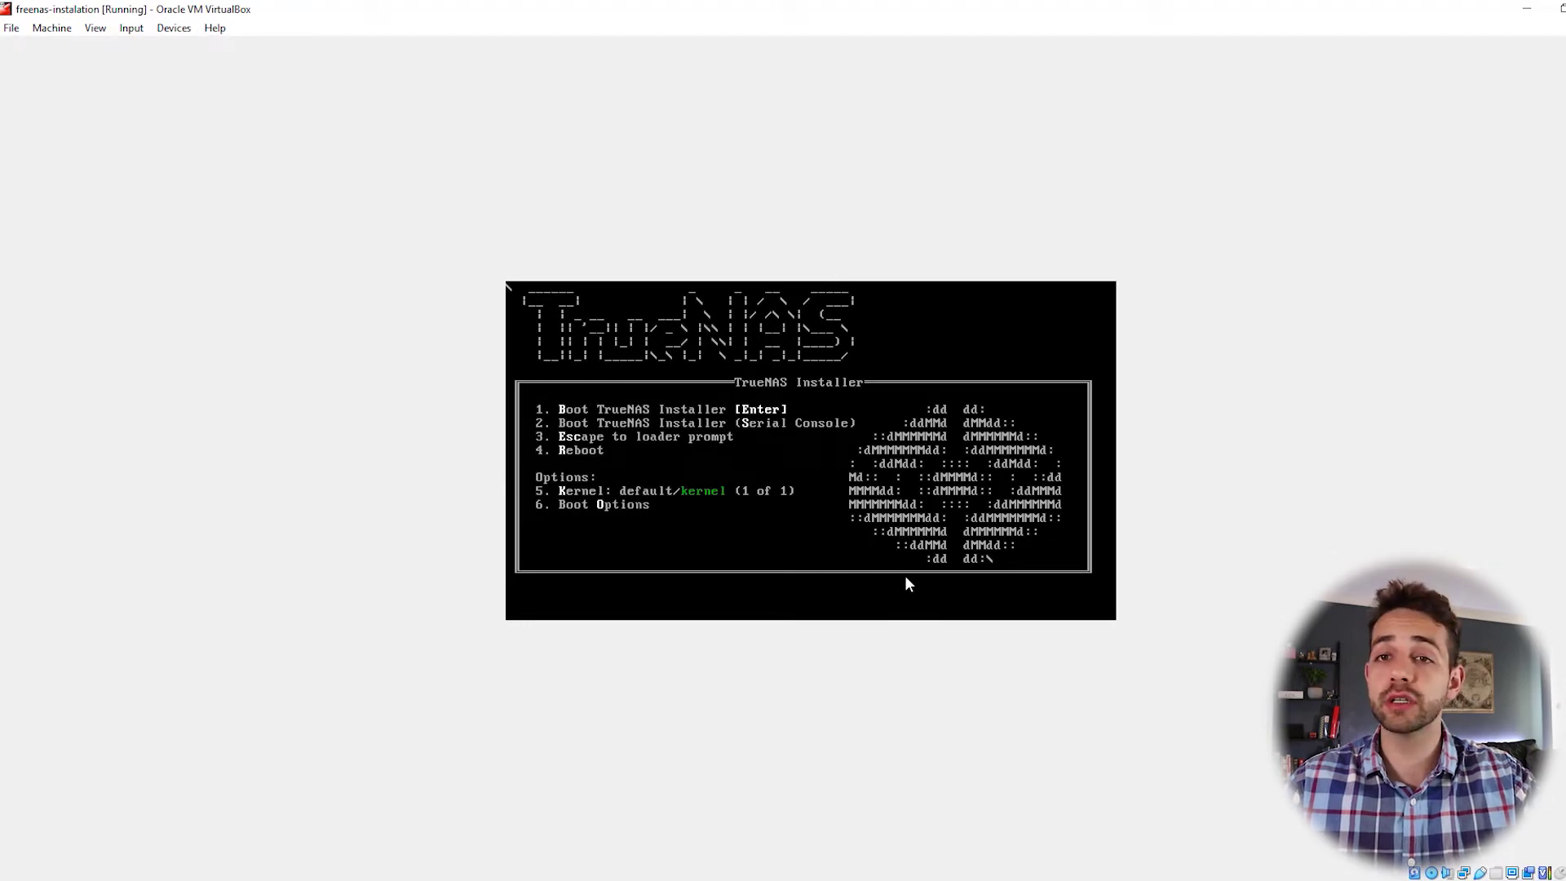
# Step: Boot the installer, choose Install/Upgrade, and select the 30 GiB ada0 disk as the target
pyautogui.press('Return')
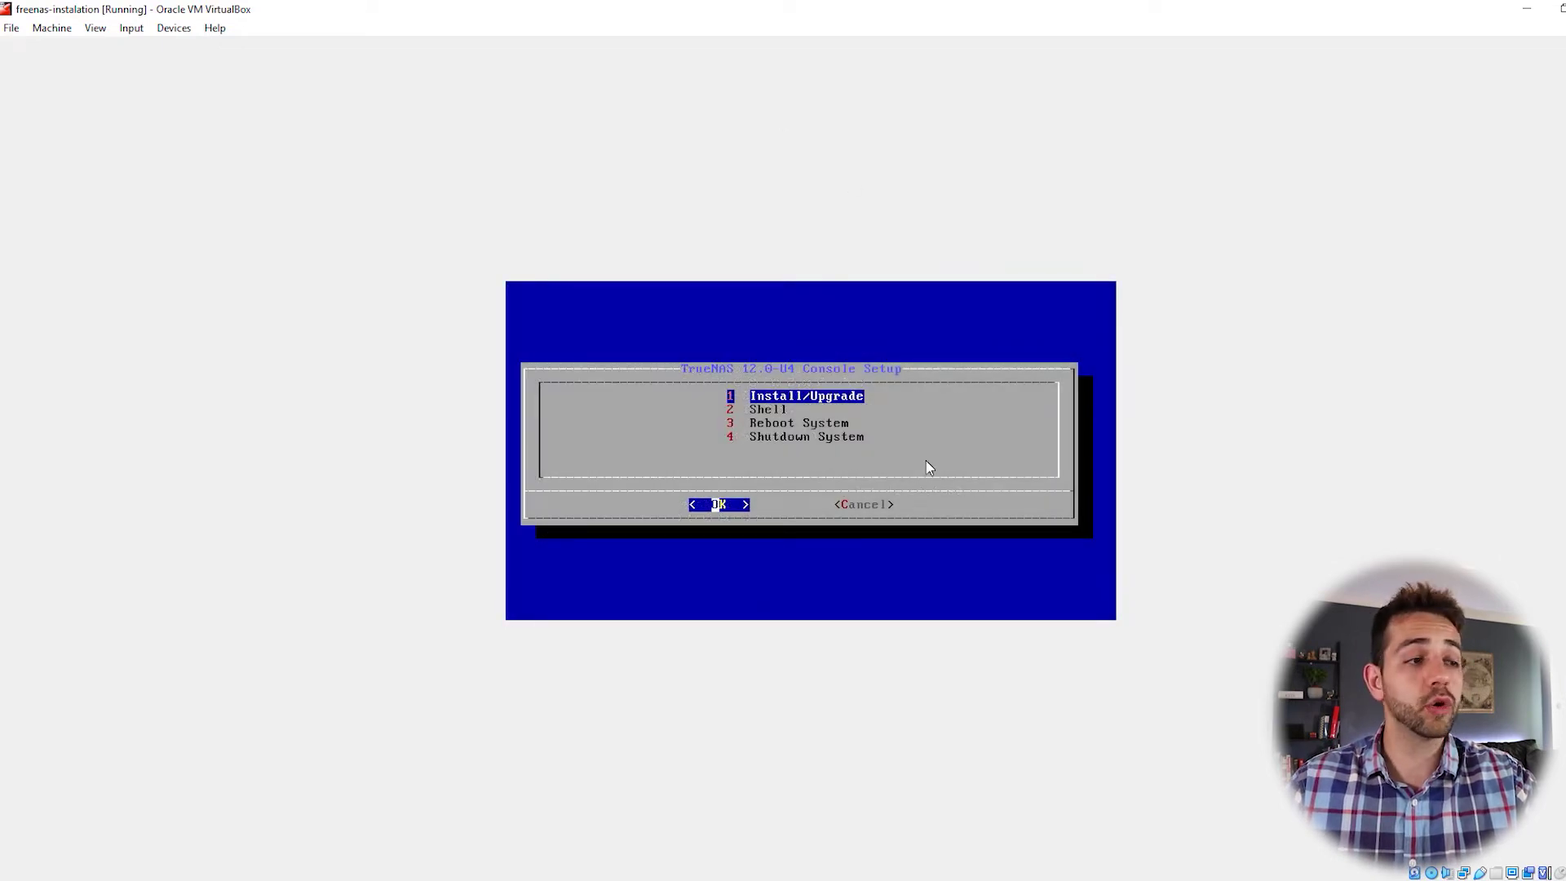
pyautogui.press('Return')
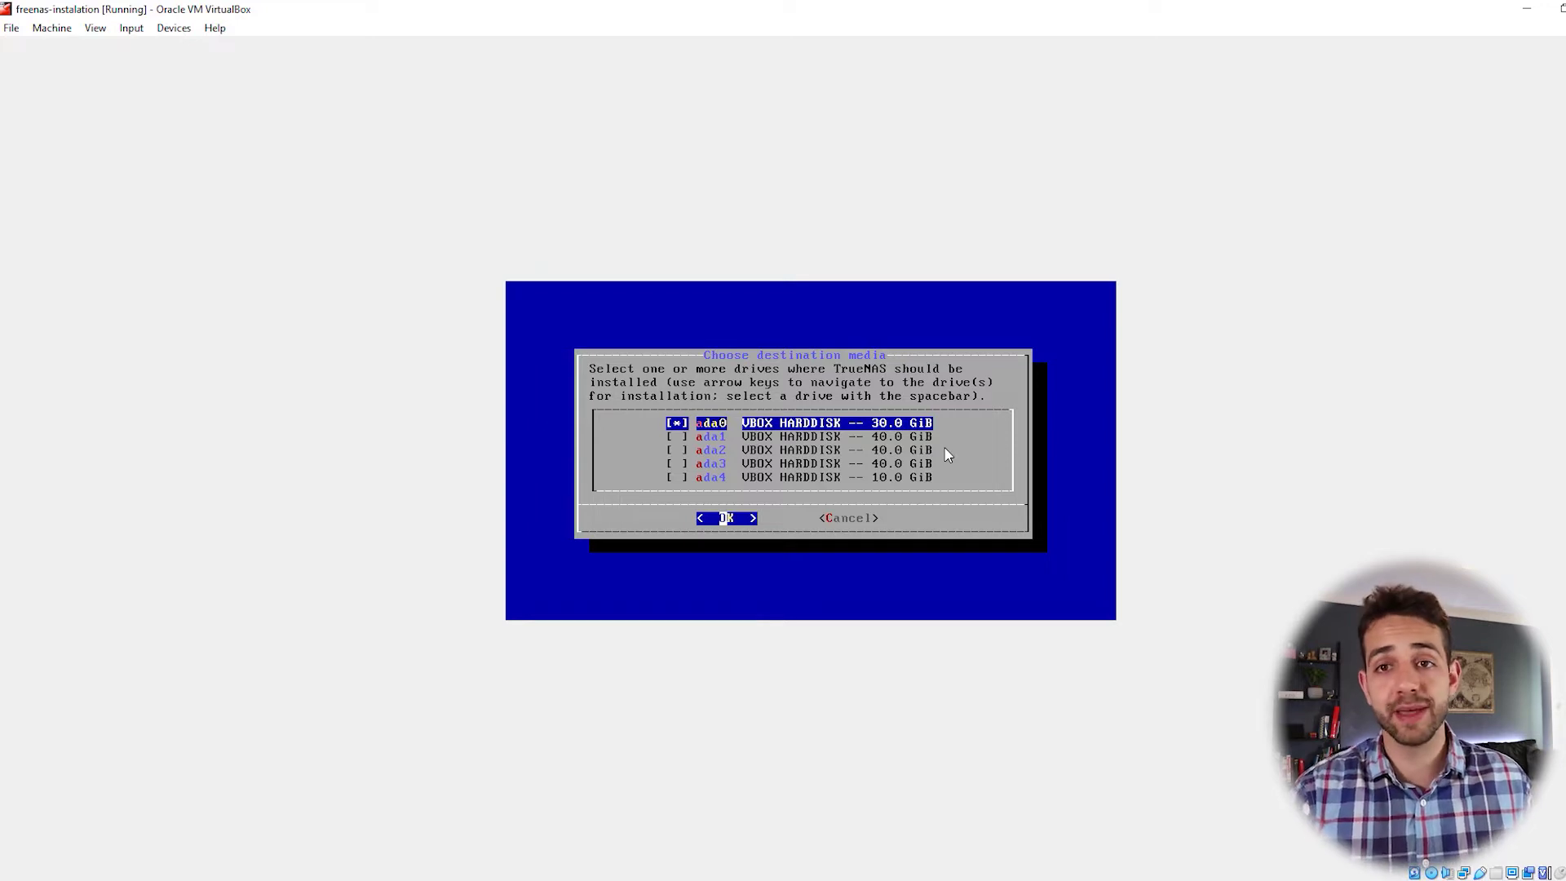
pyautogui.press('Return')
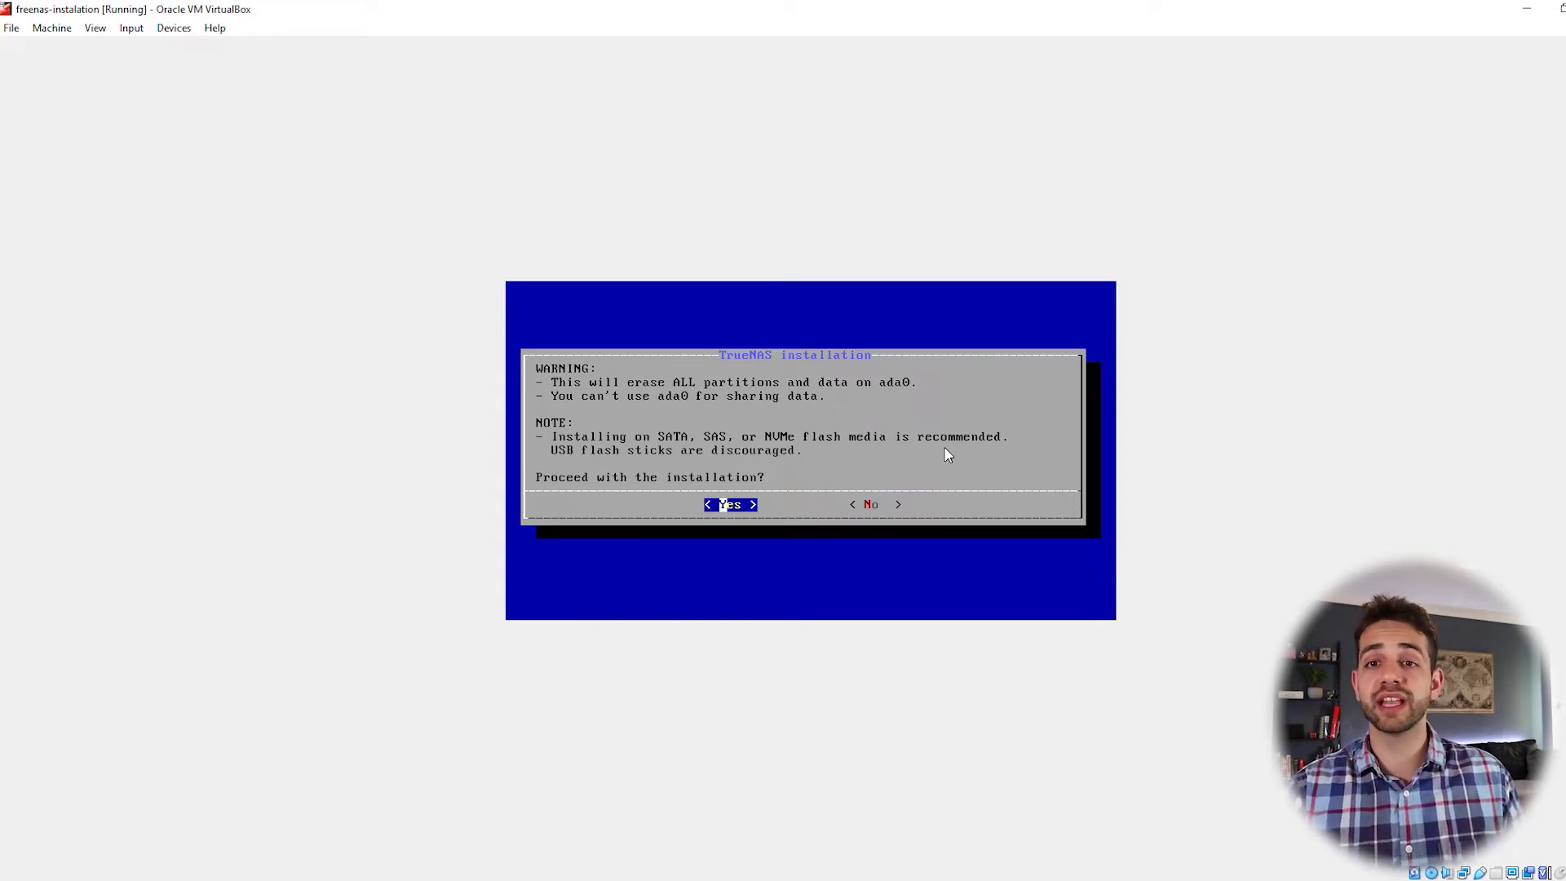
pyautogui.press('Return')
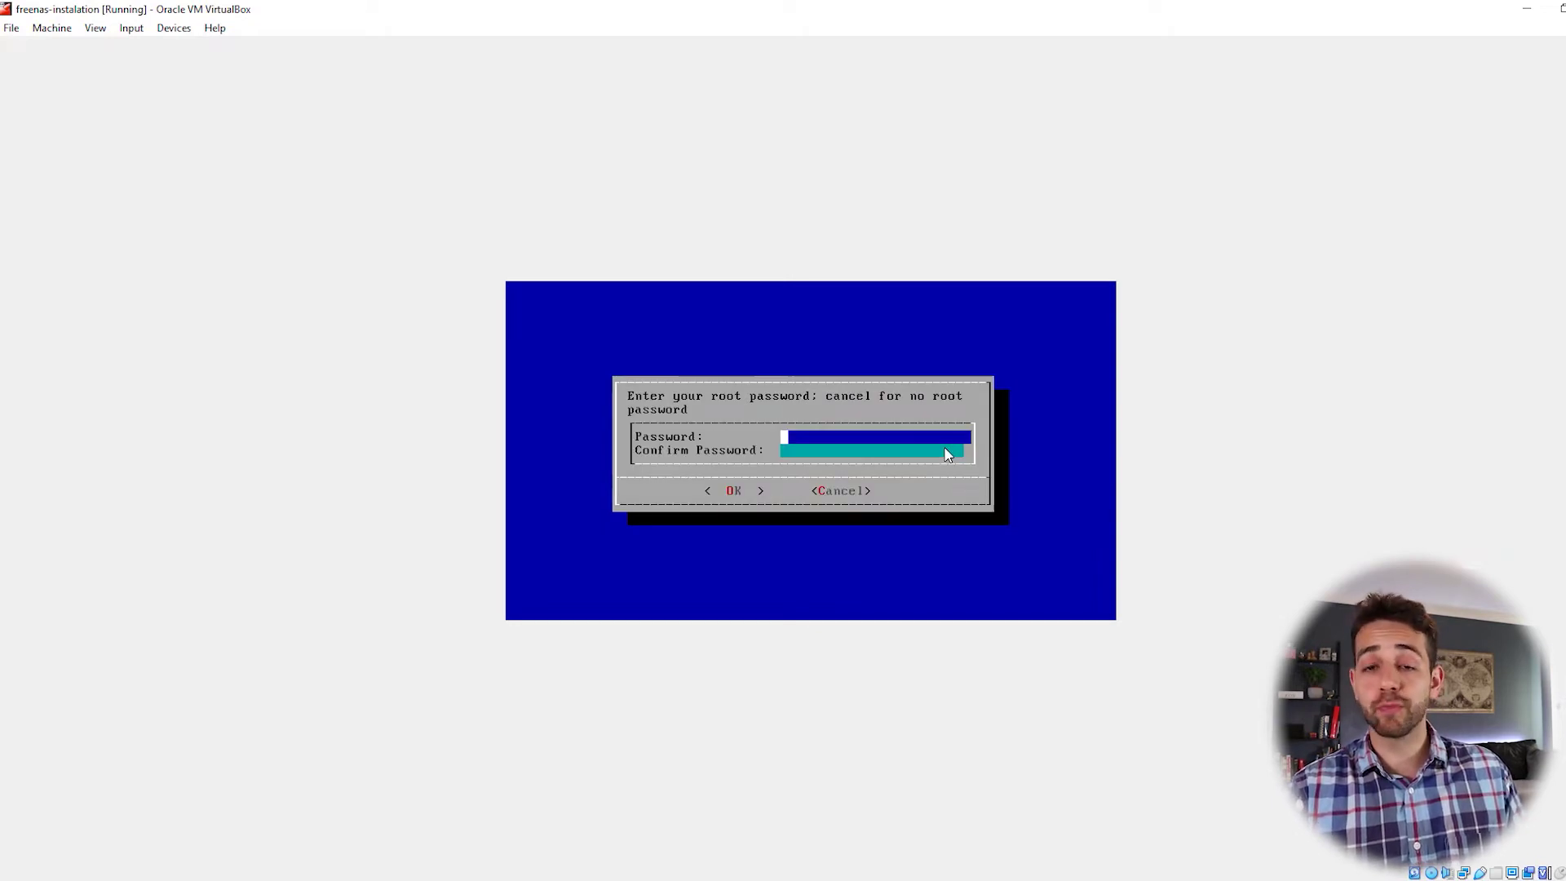
# Step: Enter and confirm the root password for the new TrueNAS installation
pyautogui.write('*********')
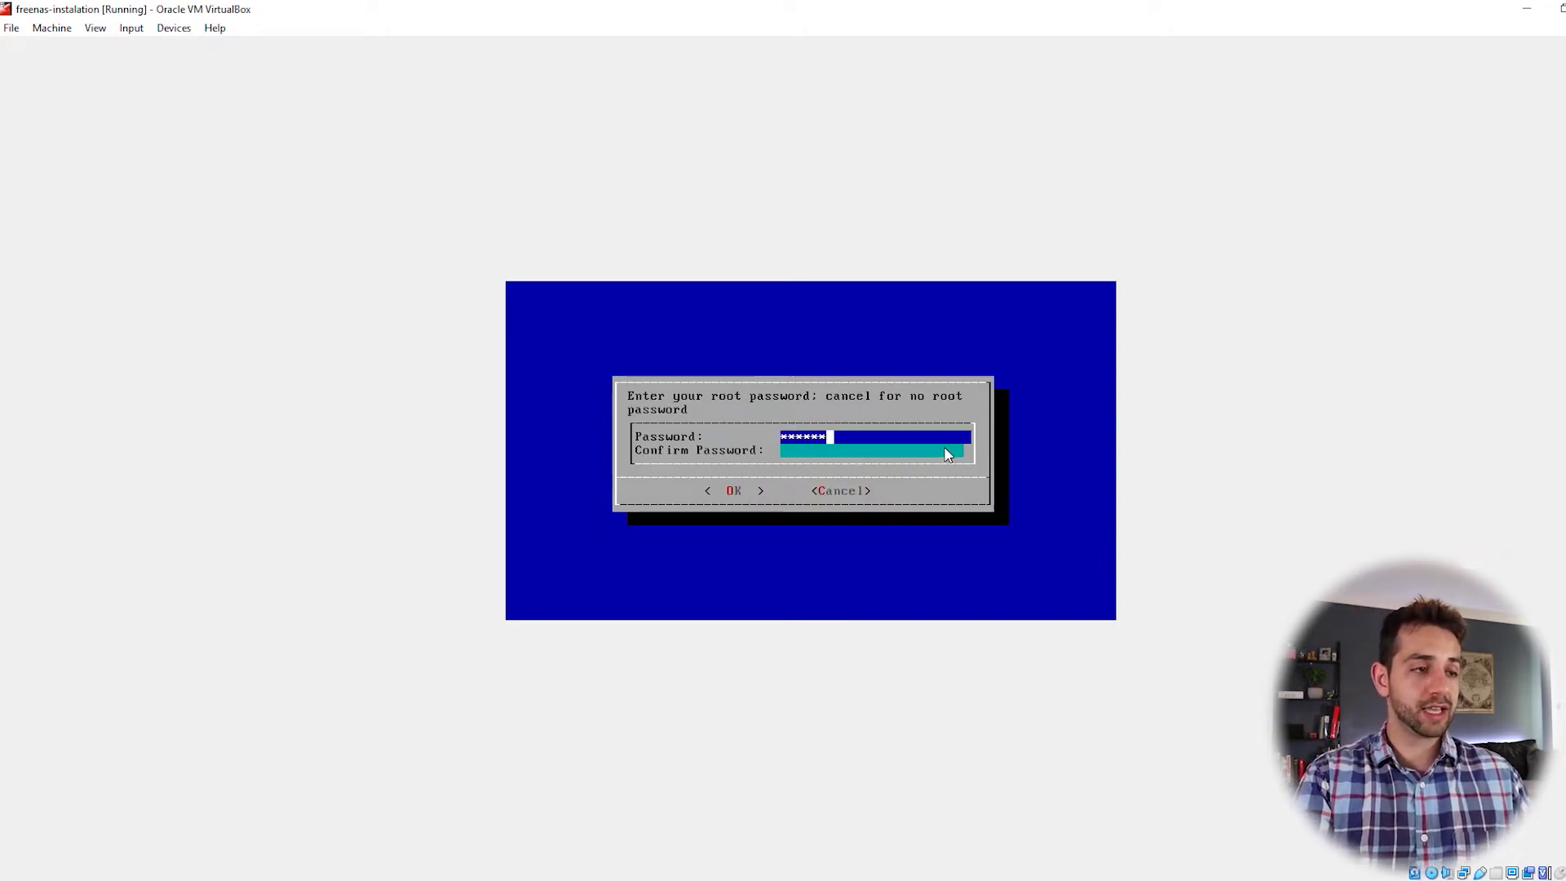
pyautogui.press('Down')
pyautogui.write('*********')
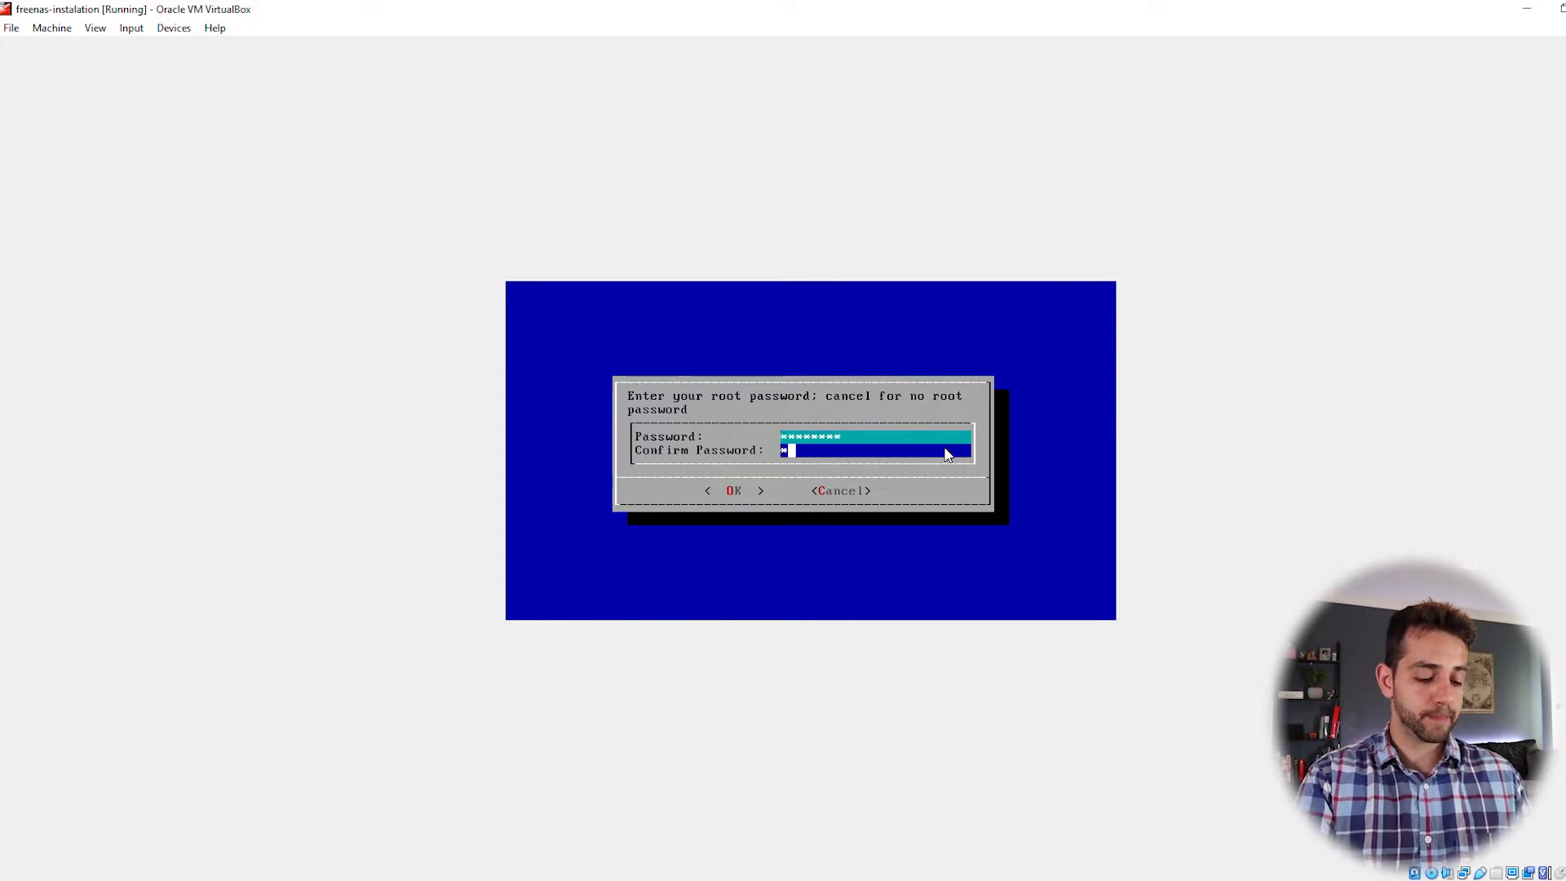
pyautogui.press('Return')
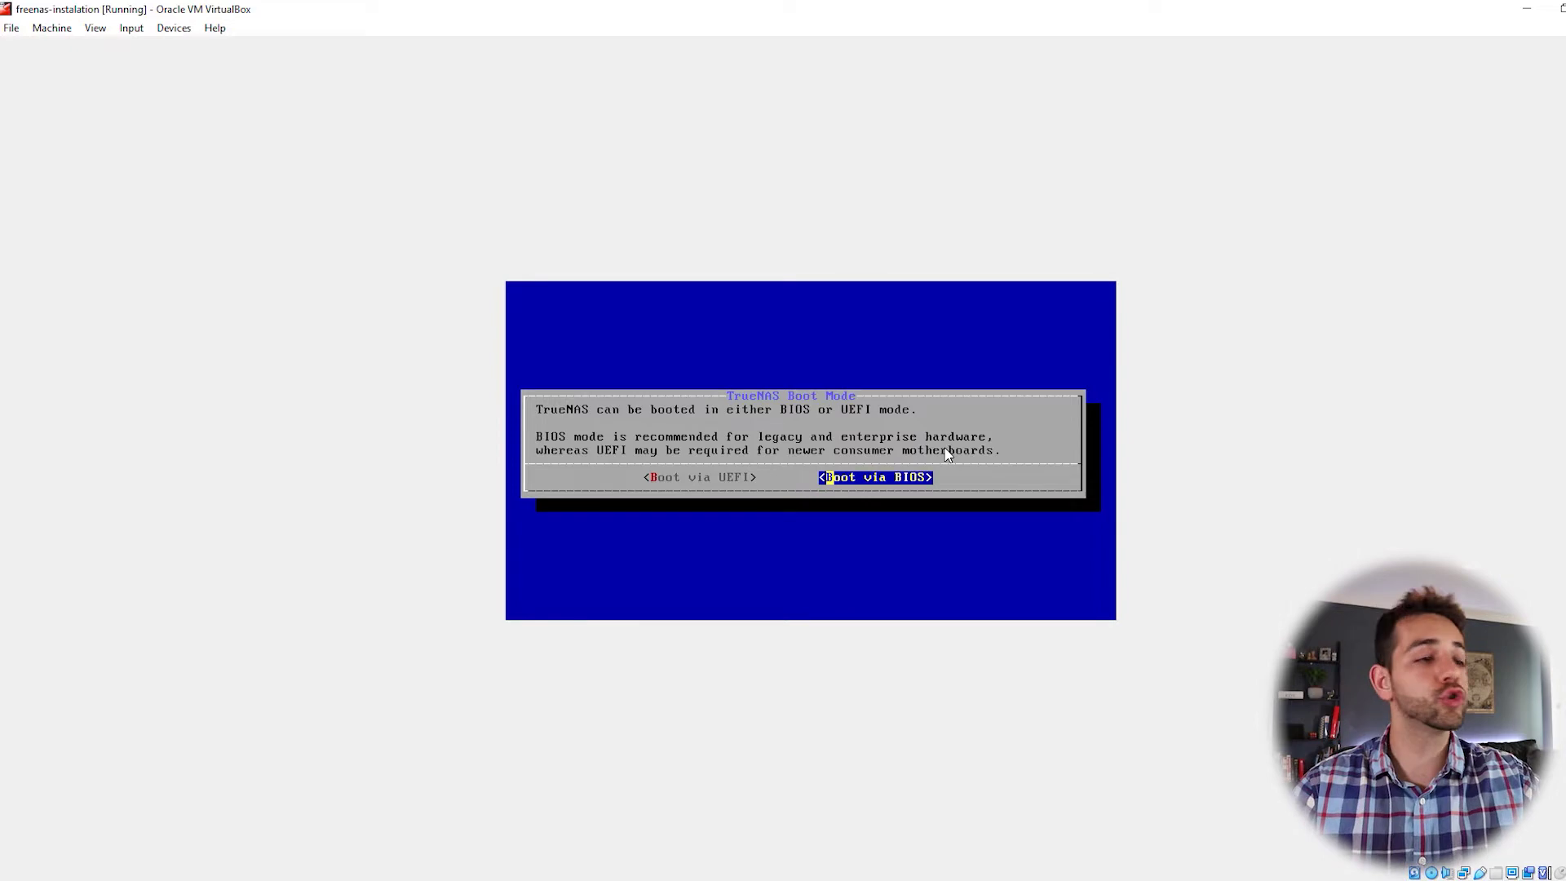
pyautogui.press('Left')
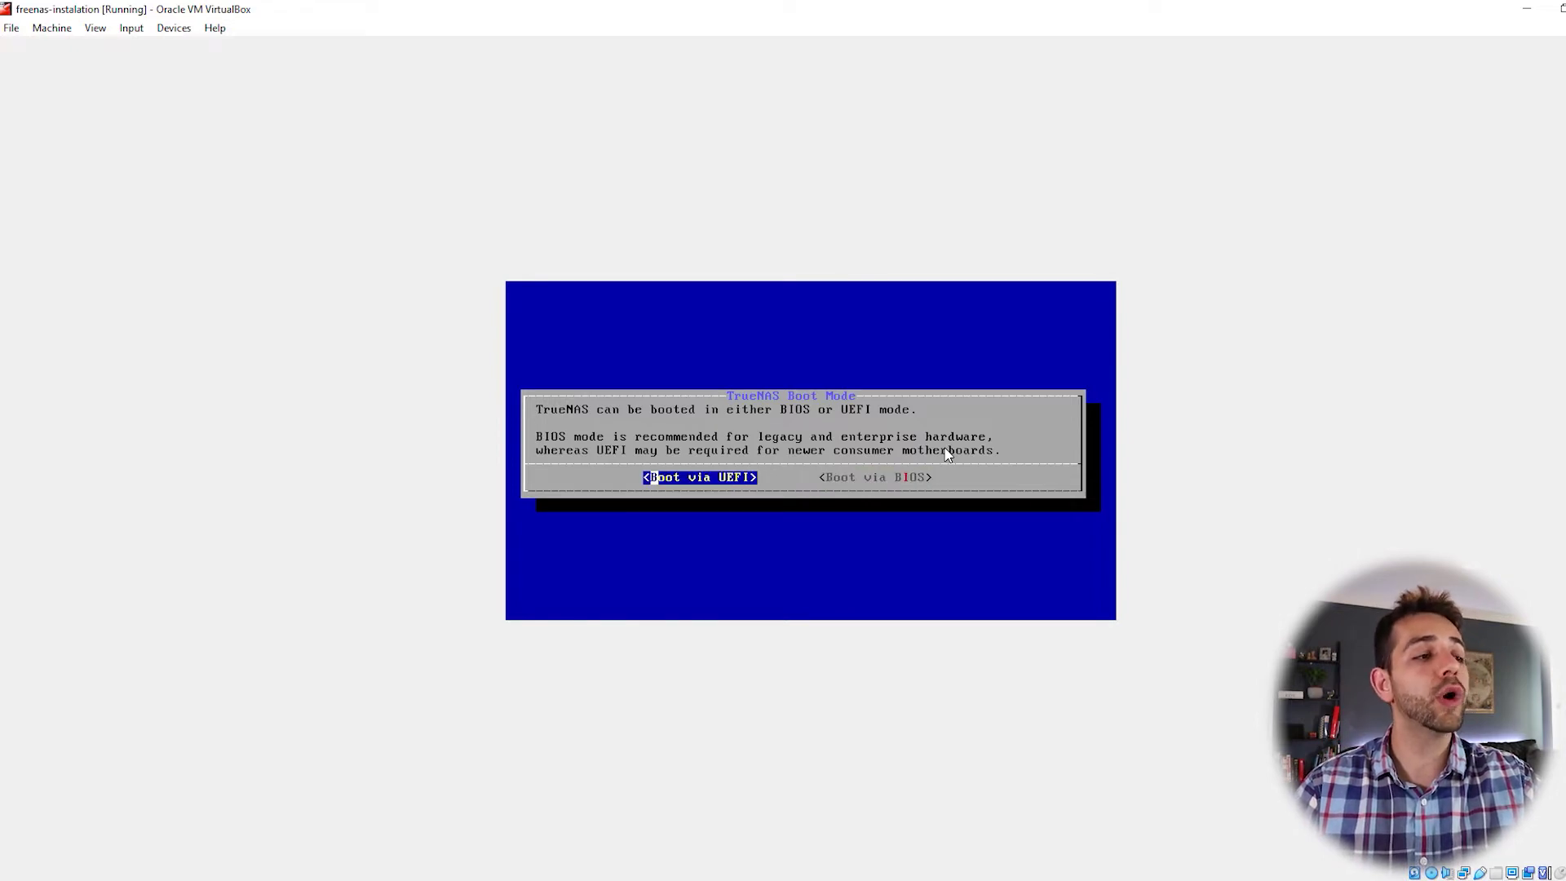
# Step: Choose Boot via BIOS over UEFI and let the installation onto ada0 complete
pyautogui.press('Right')
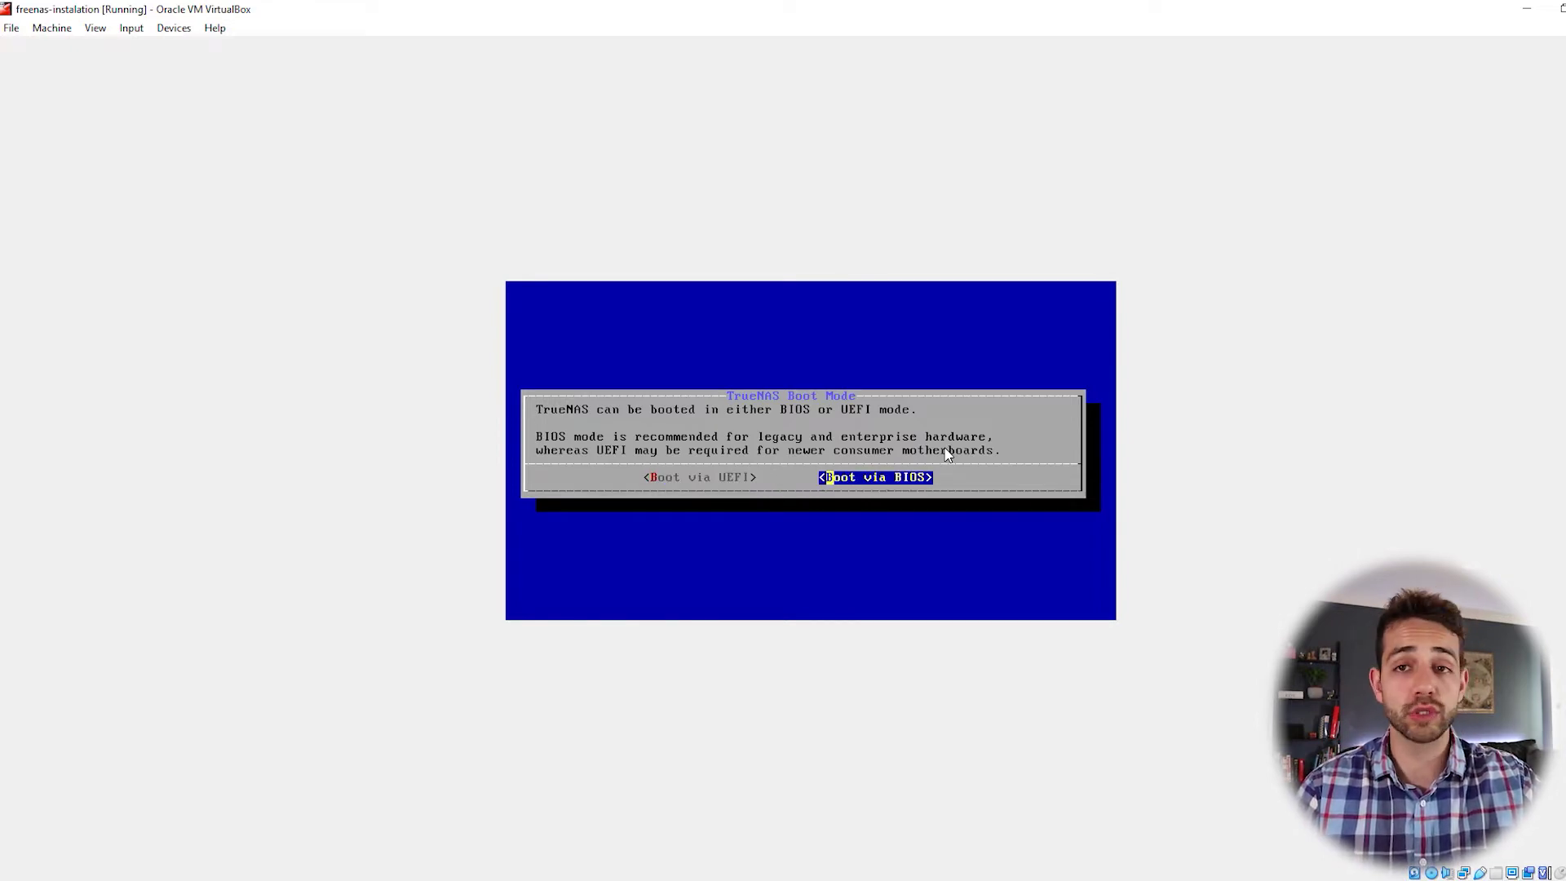
pyautogui.press('Left')
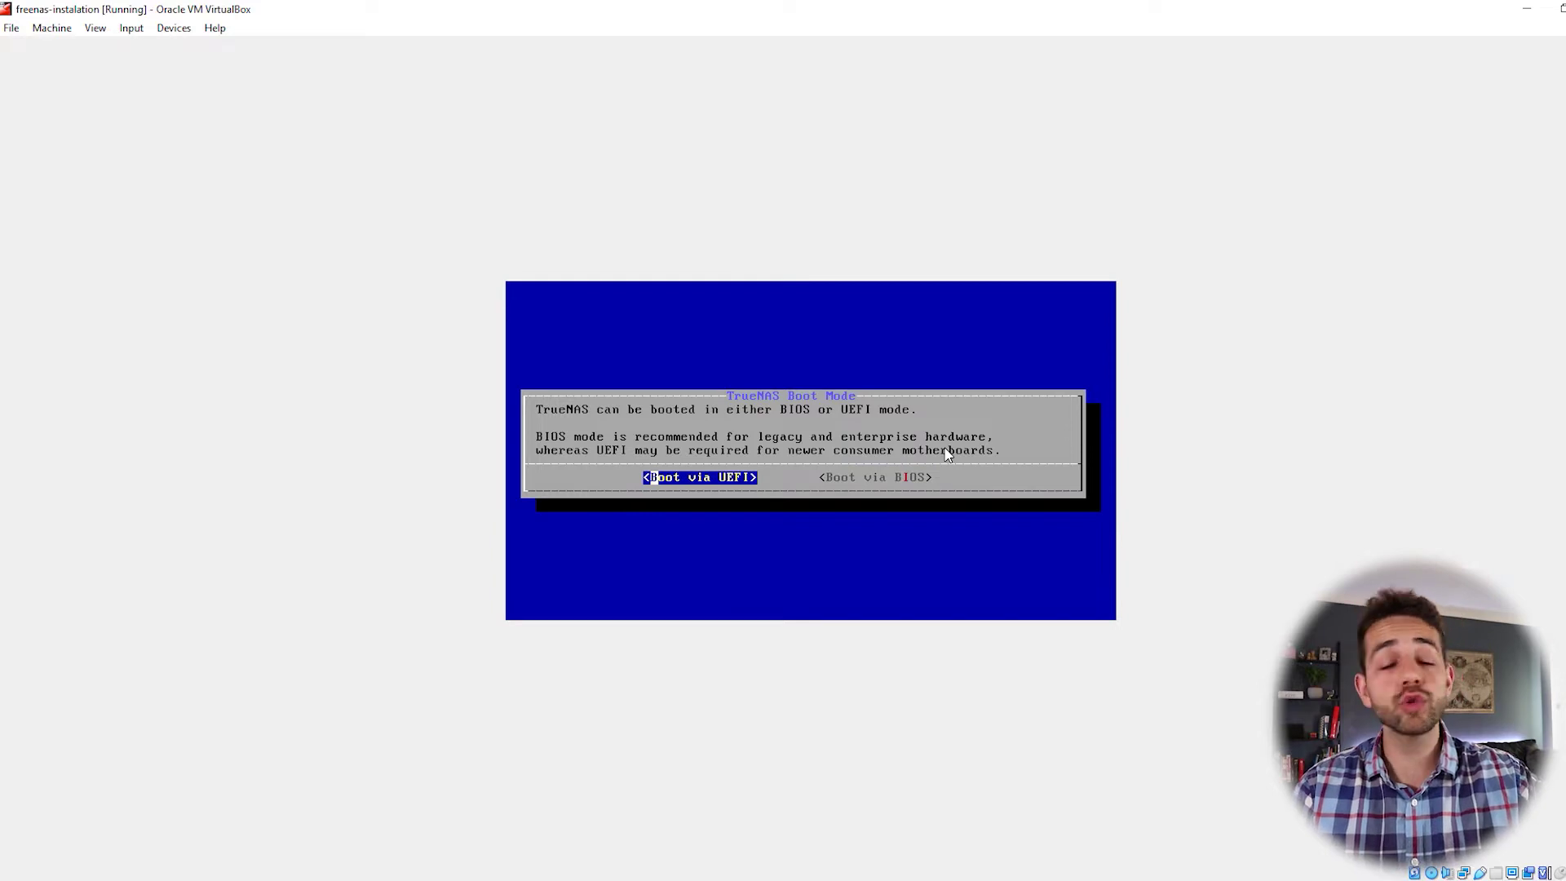
pyautogui.press('Right')
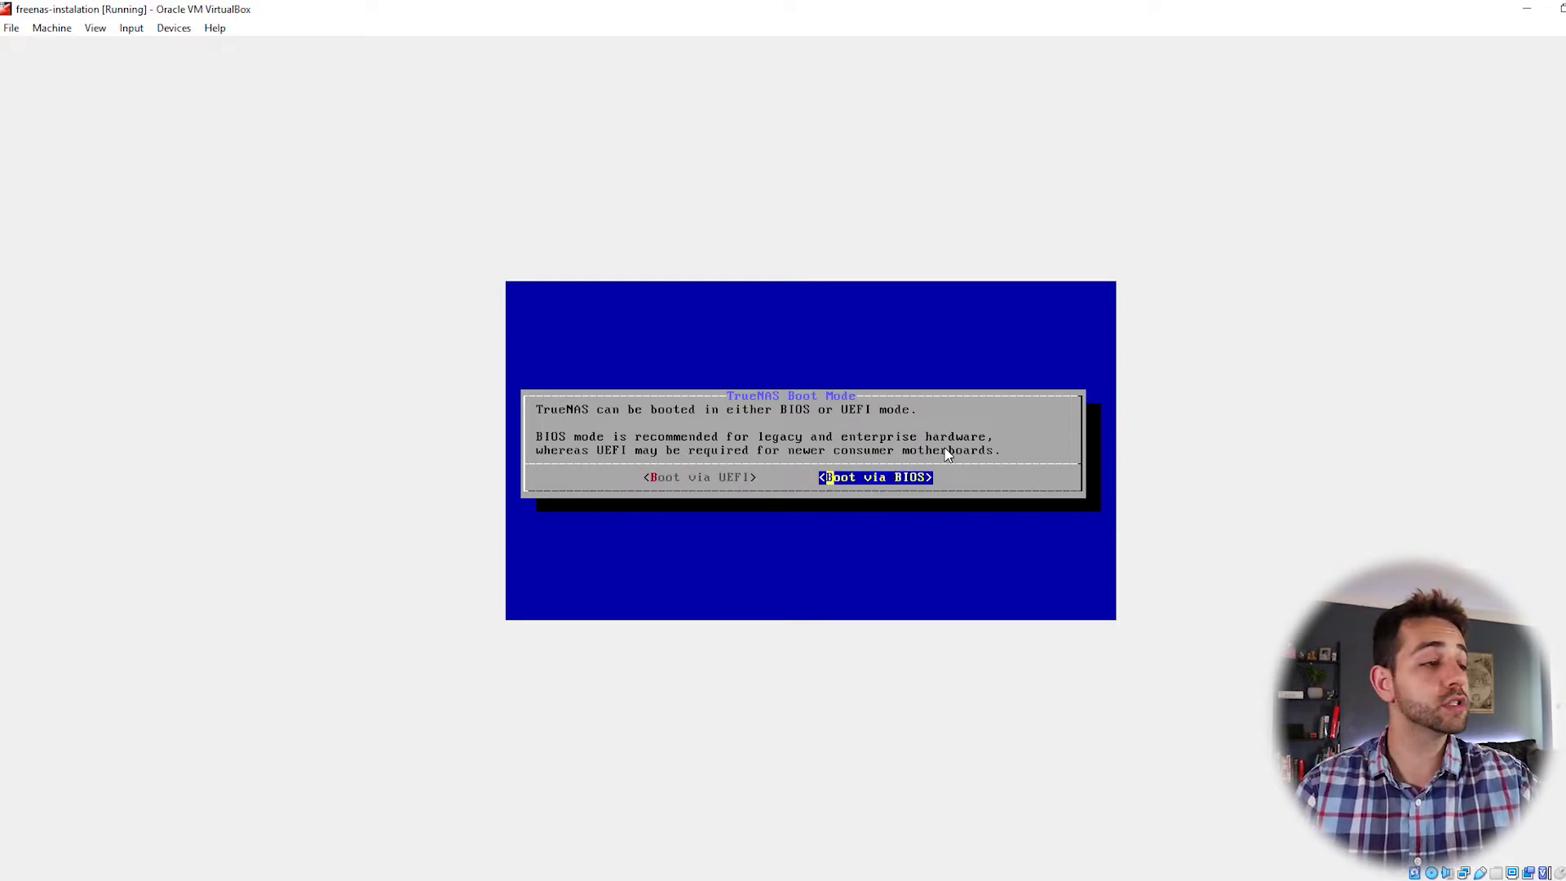
pyautogui.press('Left')
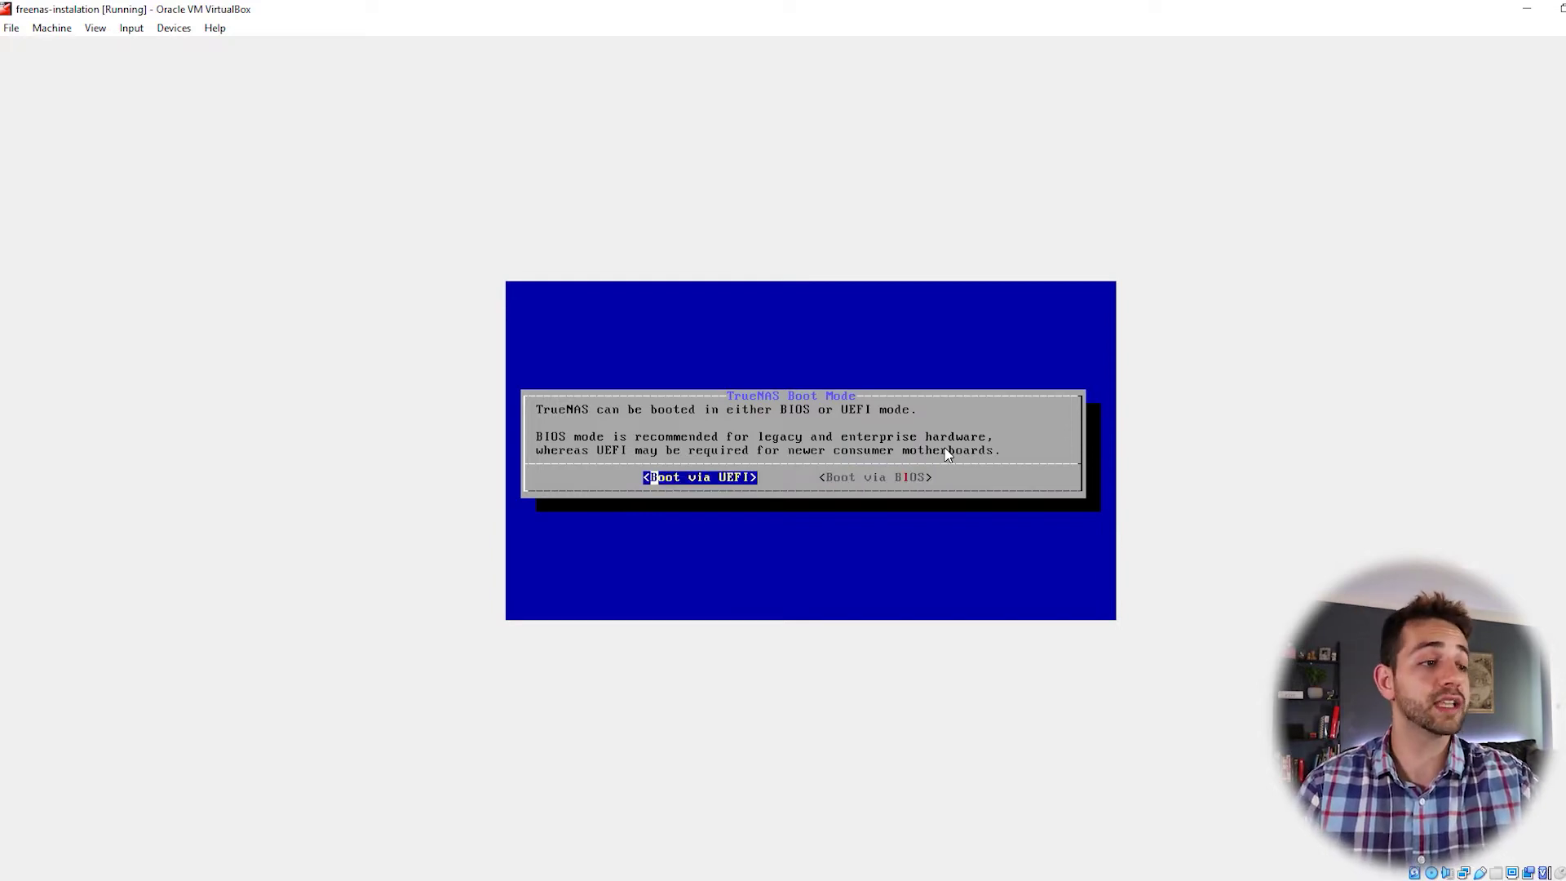
pyautogui.press('Right')
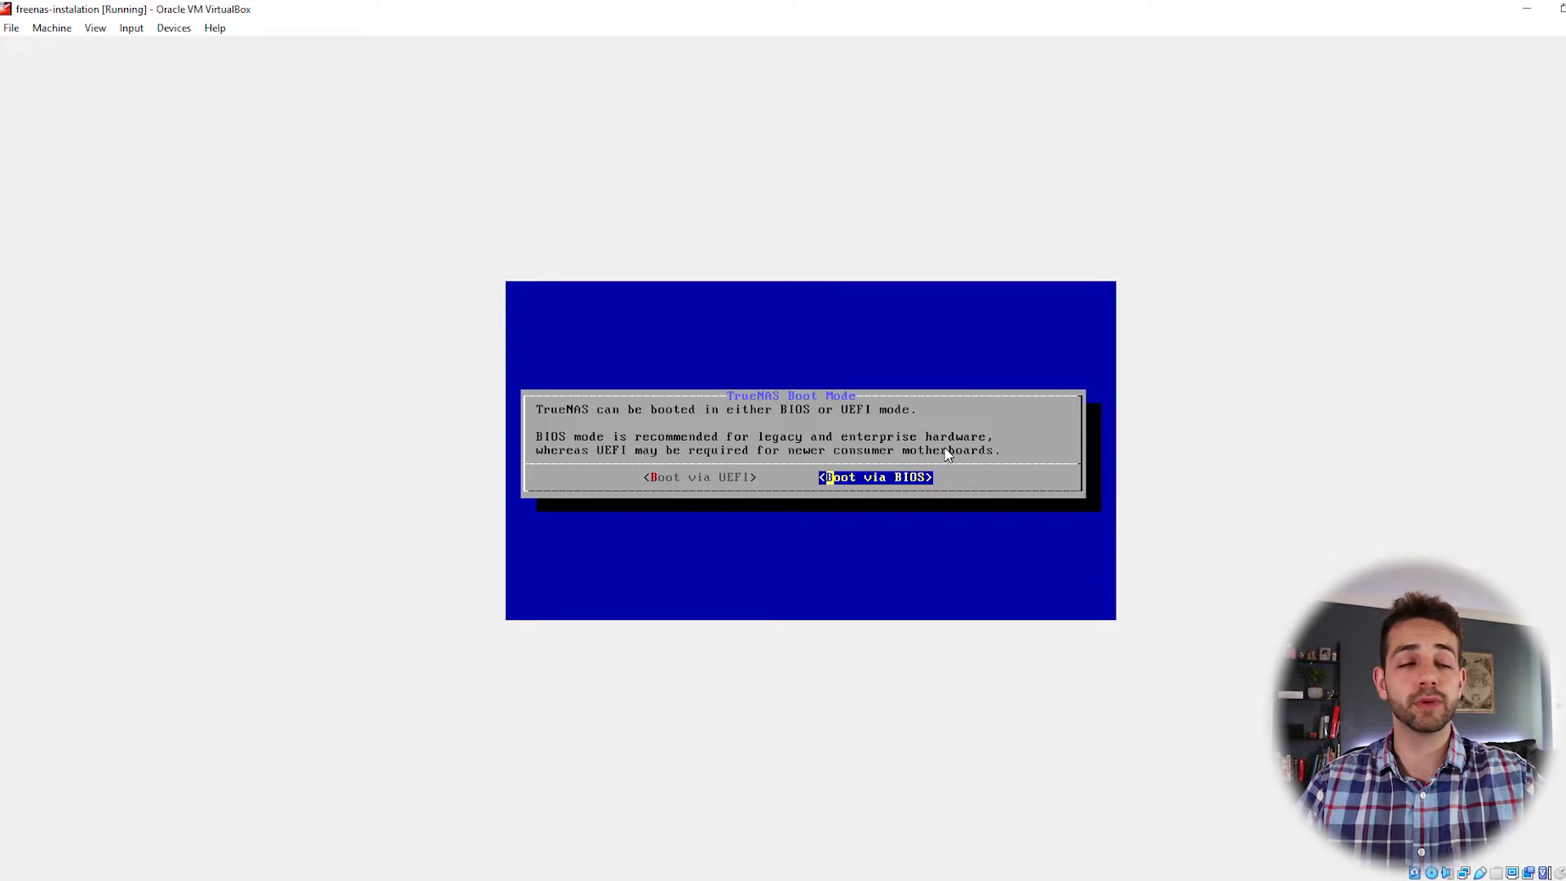
pyautogui.press('Return')
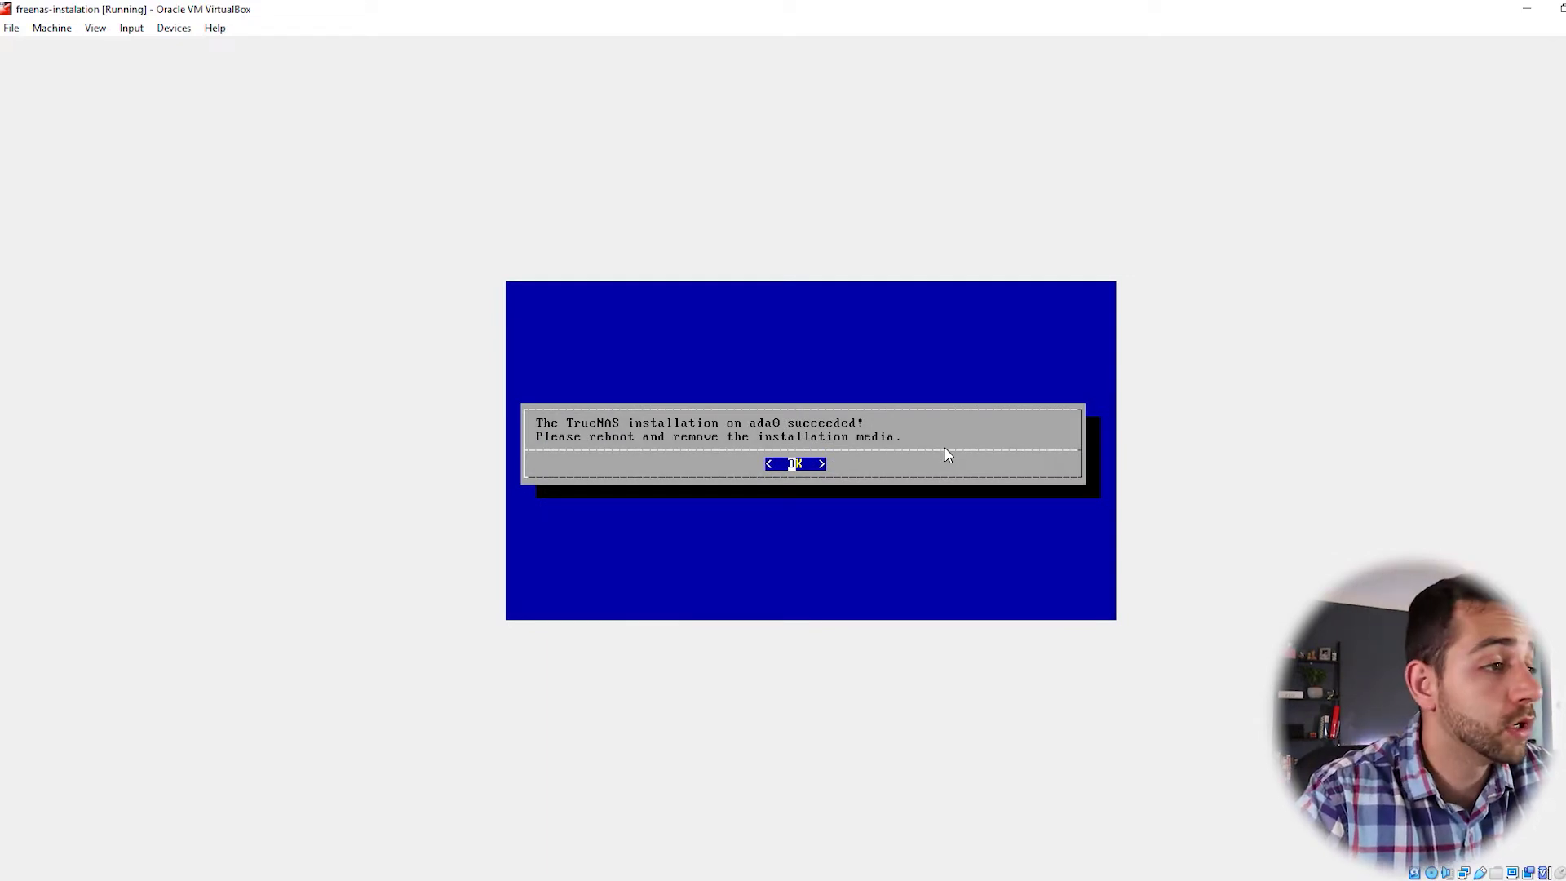
# Step: Dismiss the installation success message and shut down the system from the installer menu
pyautogui.press('Return')
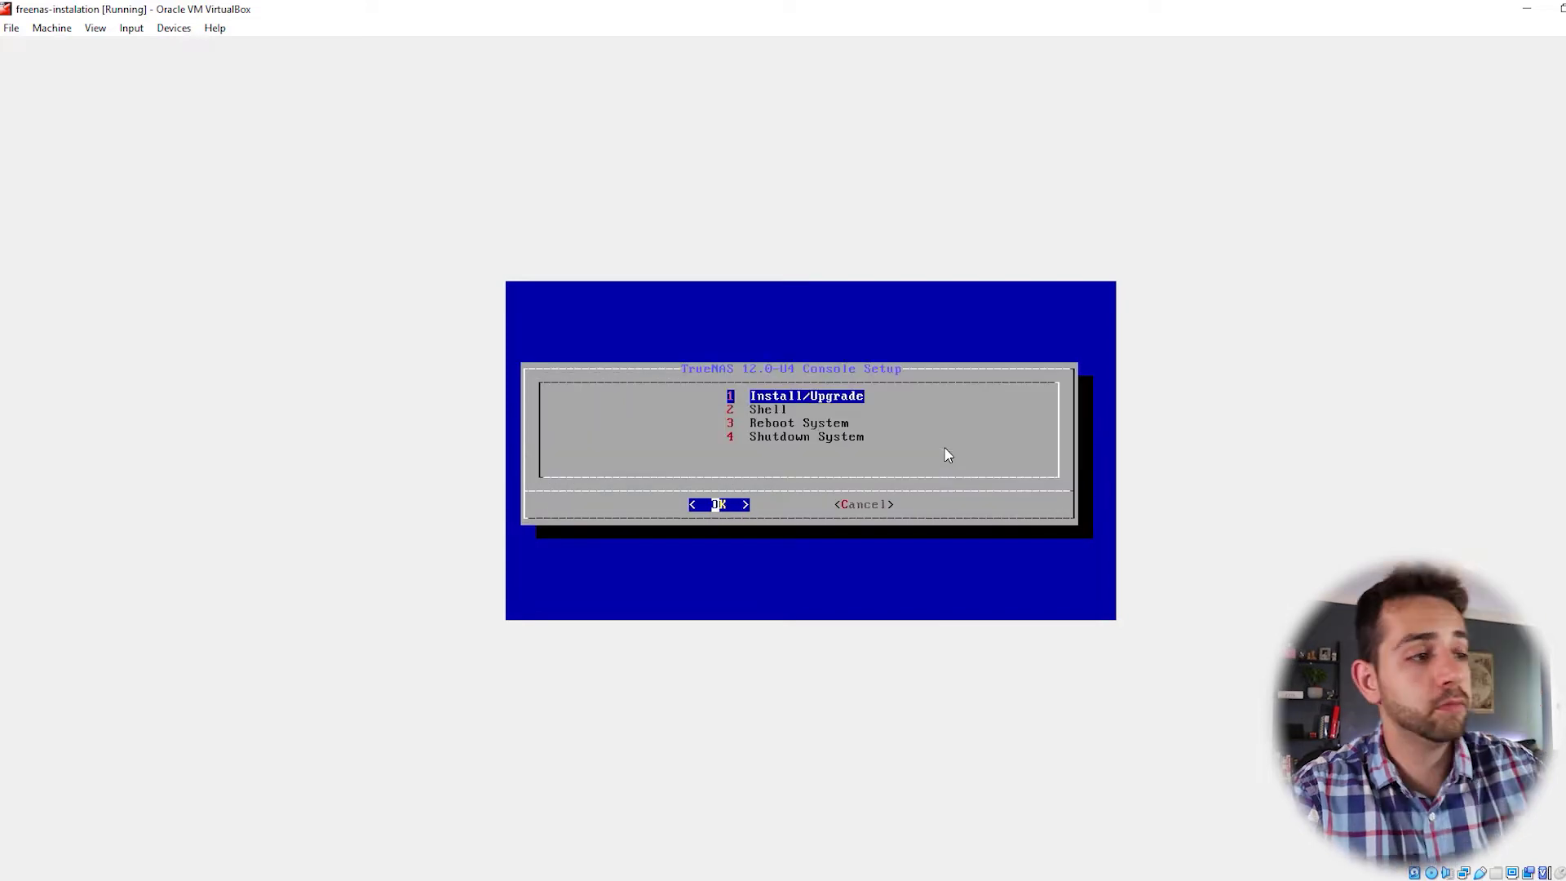
pyautogui.press('Down')
pyautogui.press('Down')
pyautogui.press('Down')
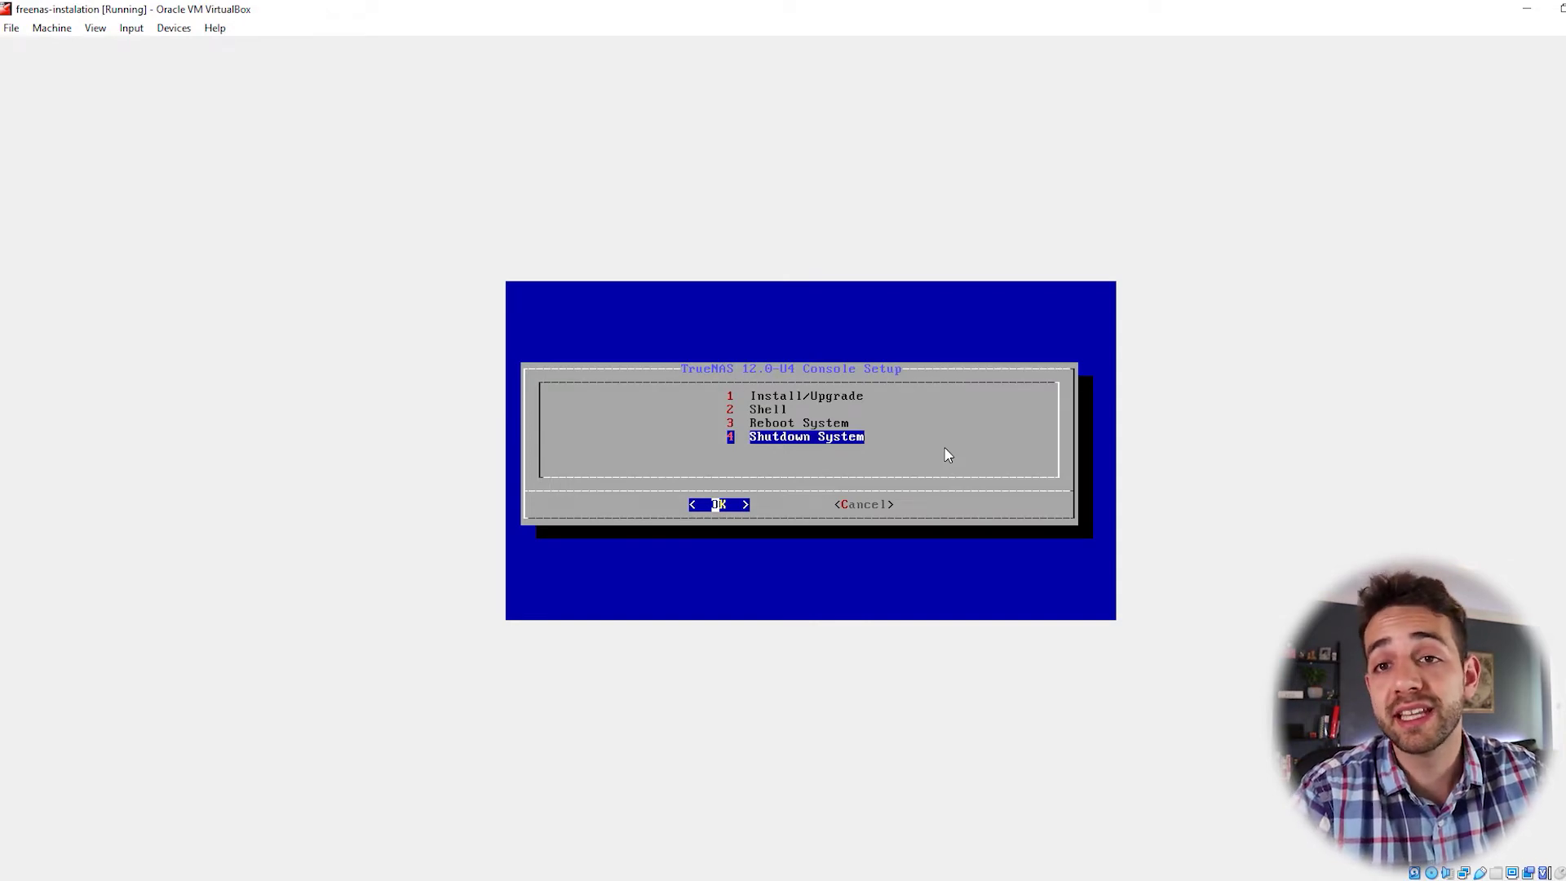
pyautogui.press('Return')
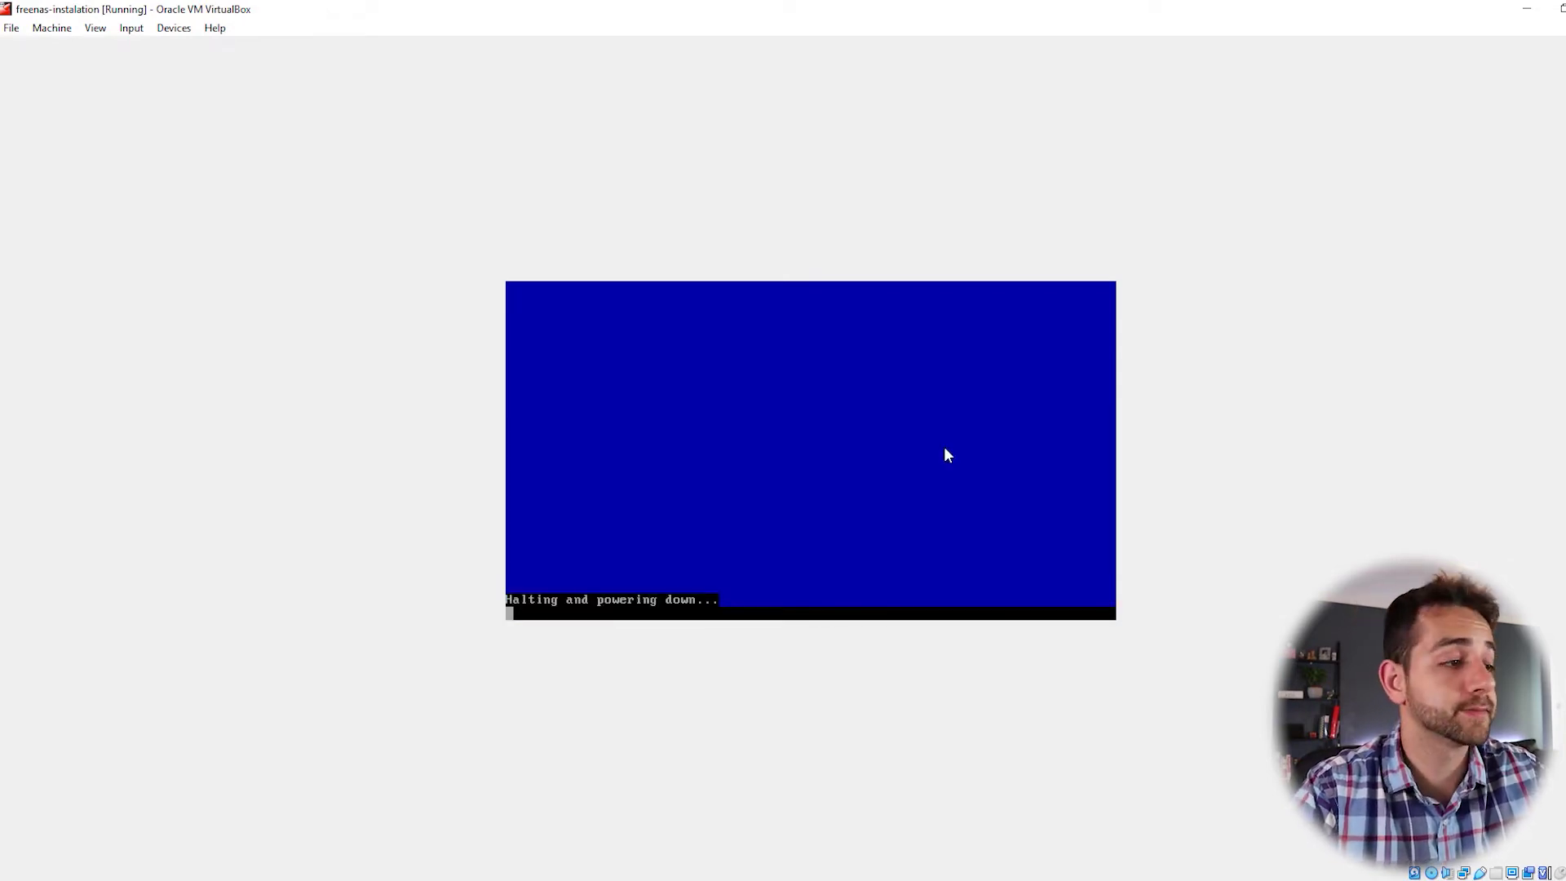
# Step: Remove the TrueNAS ISO optical drive from the VM's storage, save, and start it again
pyautogui.hotkey('ctrl', 's')
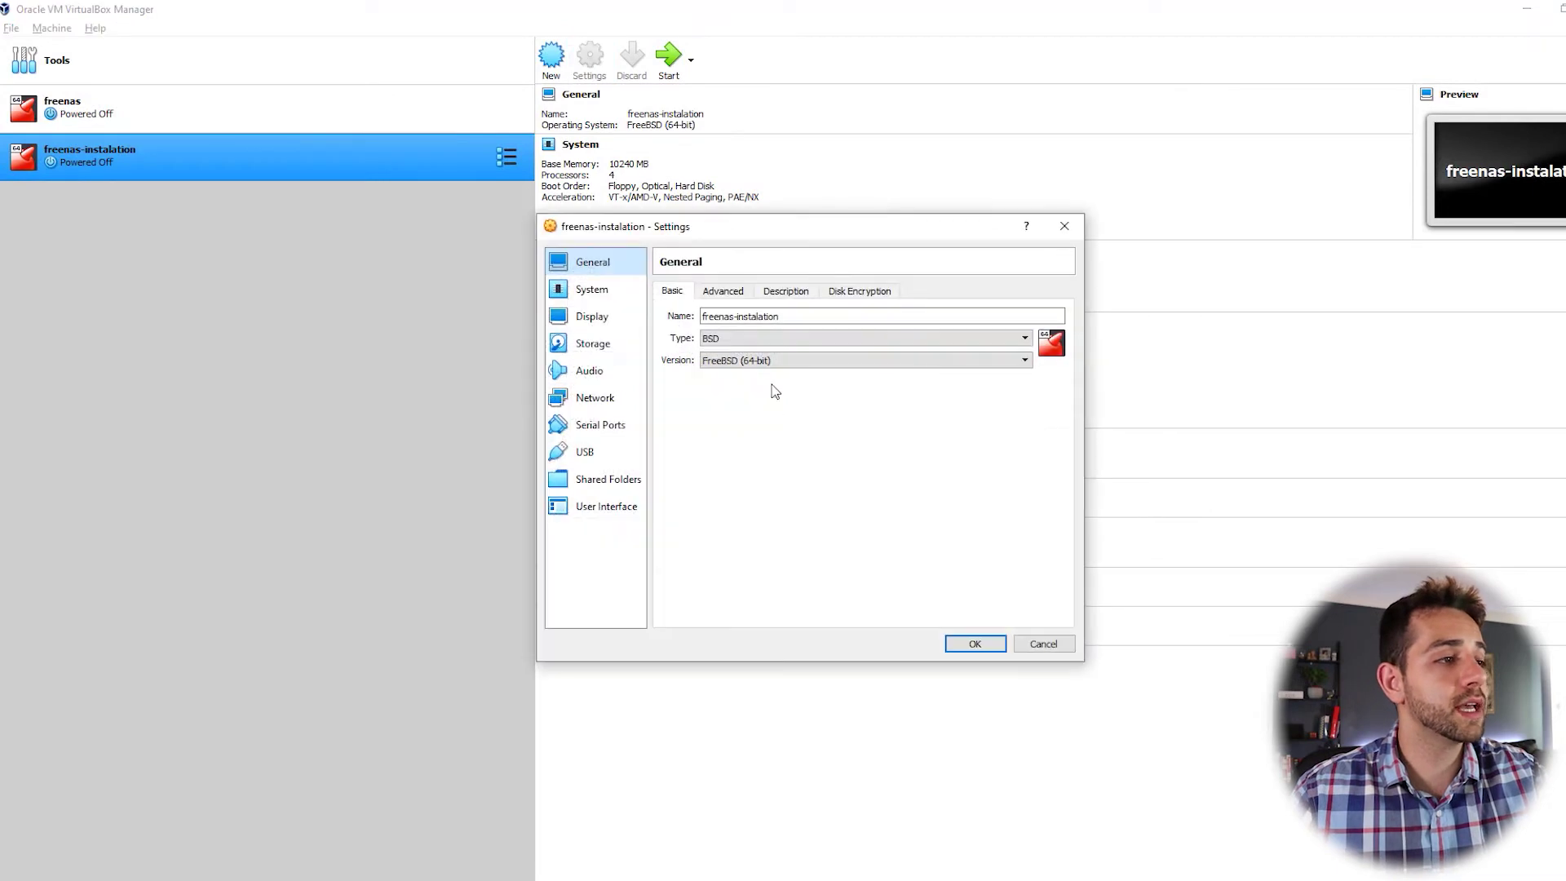
pyautogui.click(593, 344)
pyautogui.click(744, 451)
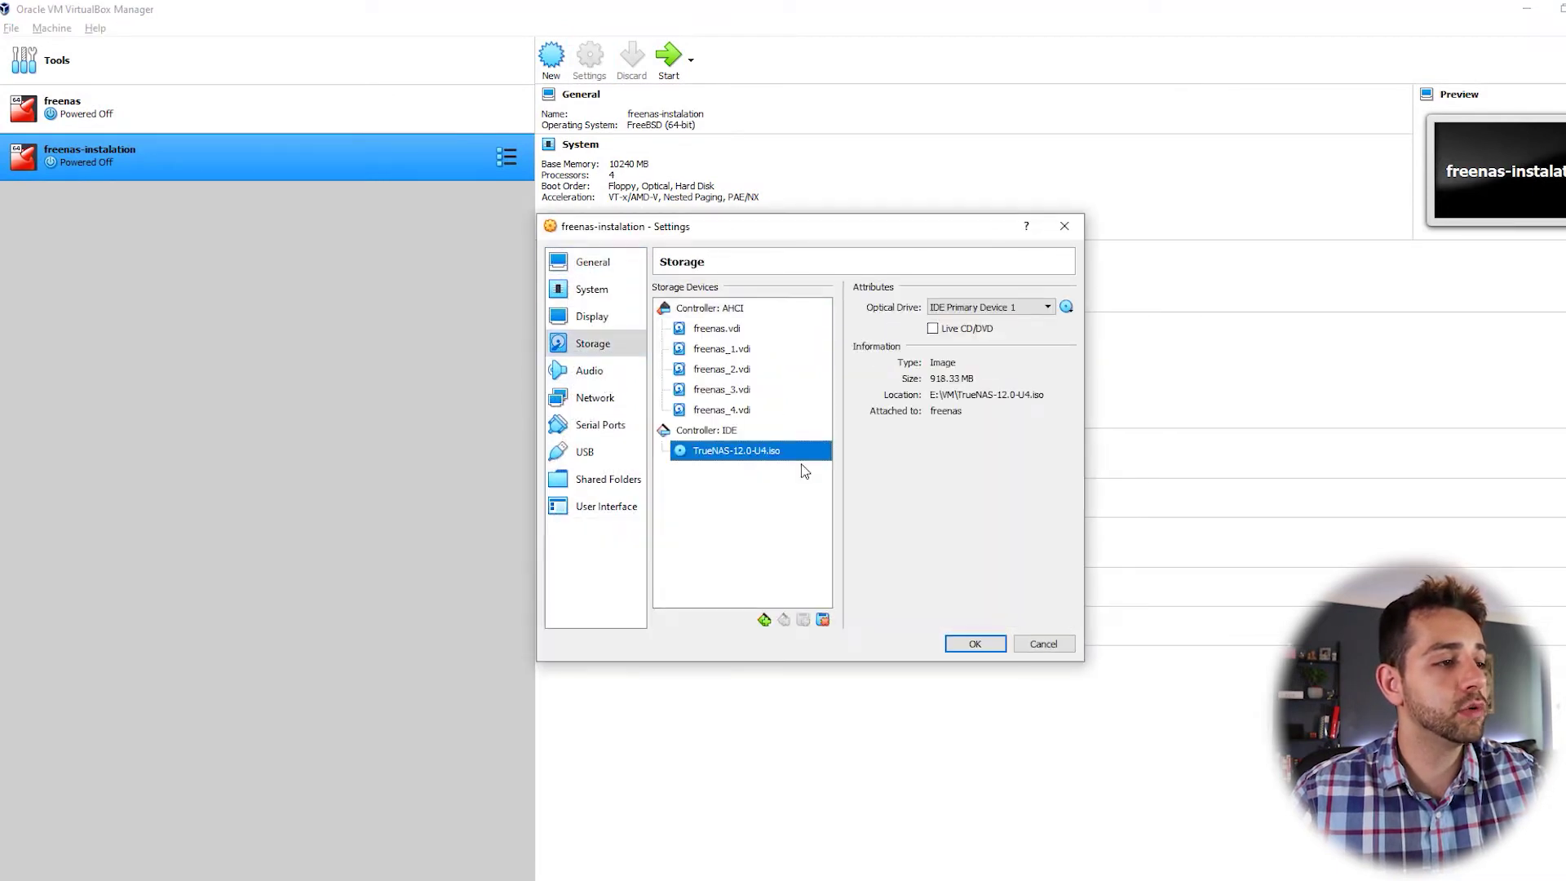
pyautogui.click(823, 619)
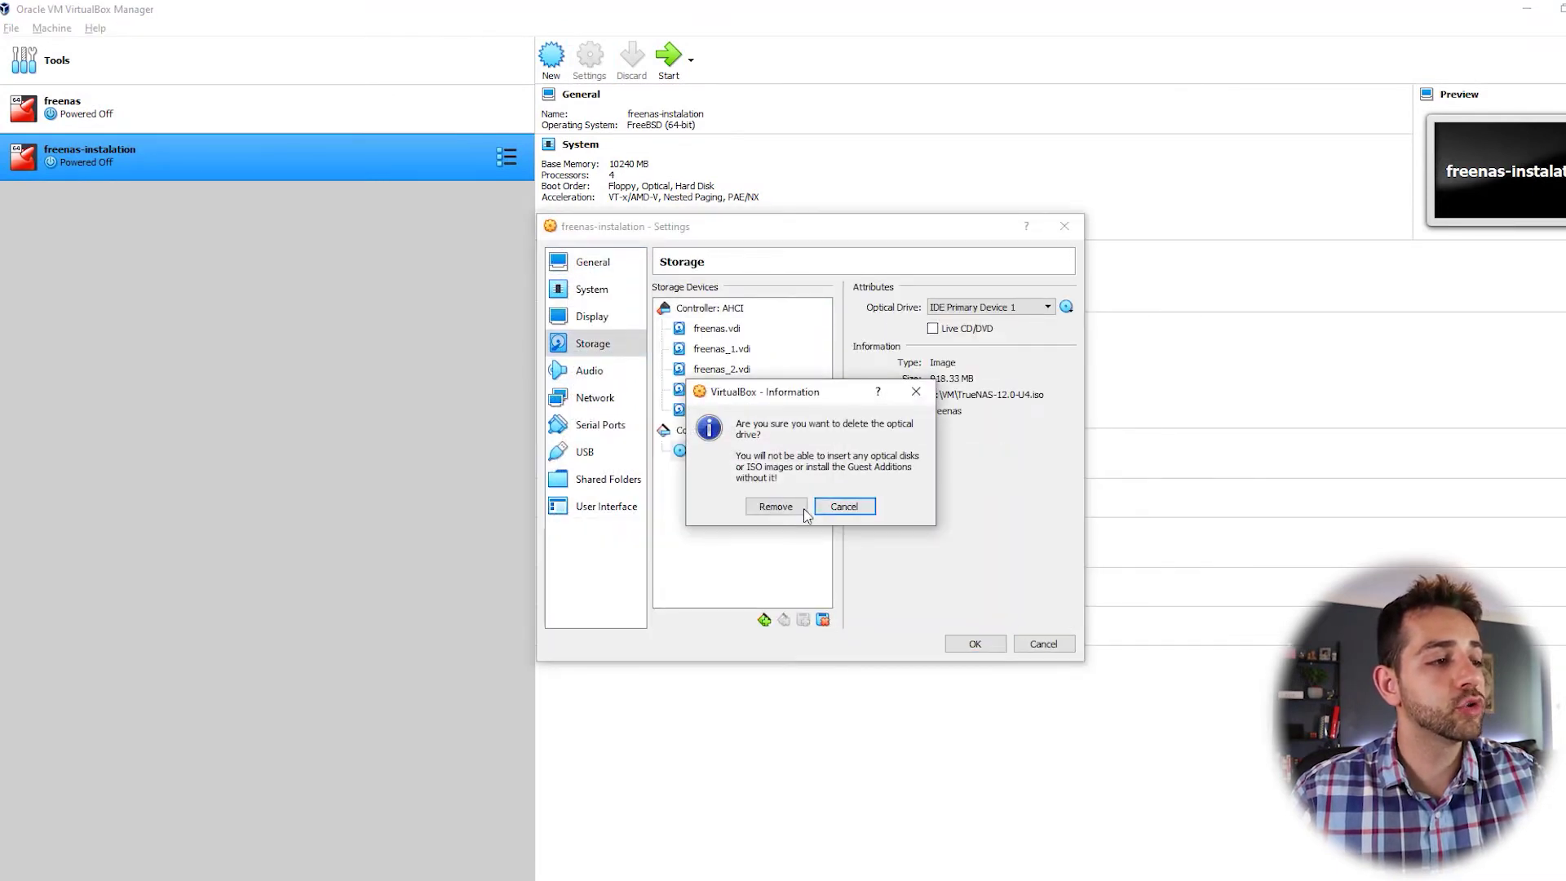
pyautogui.click(776, 505)
pyautogui.click(975, 643)
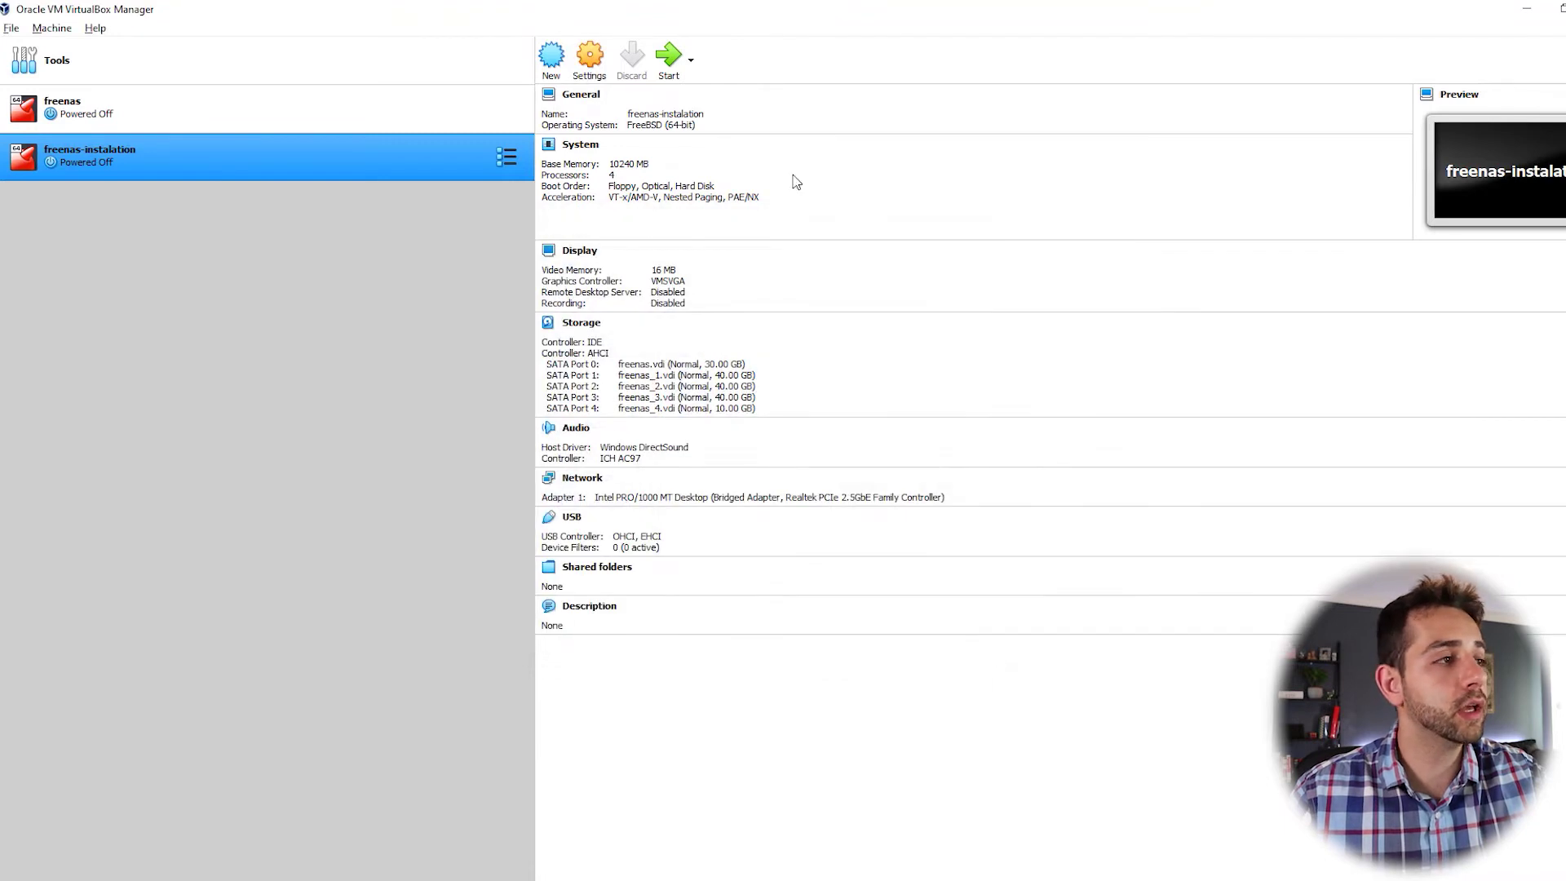
pyautogui.click(669, 55)
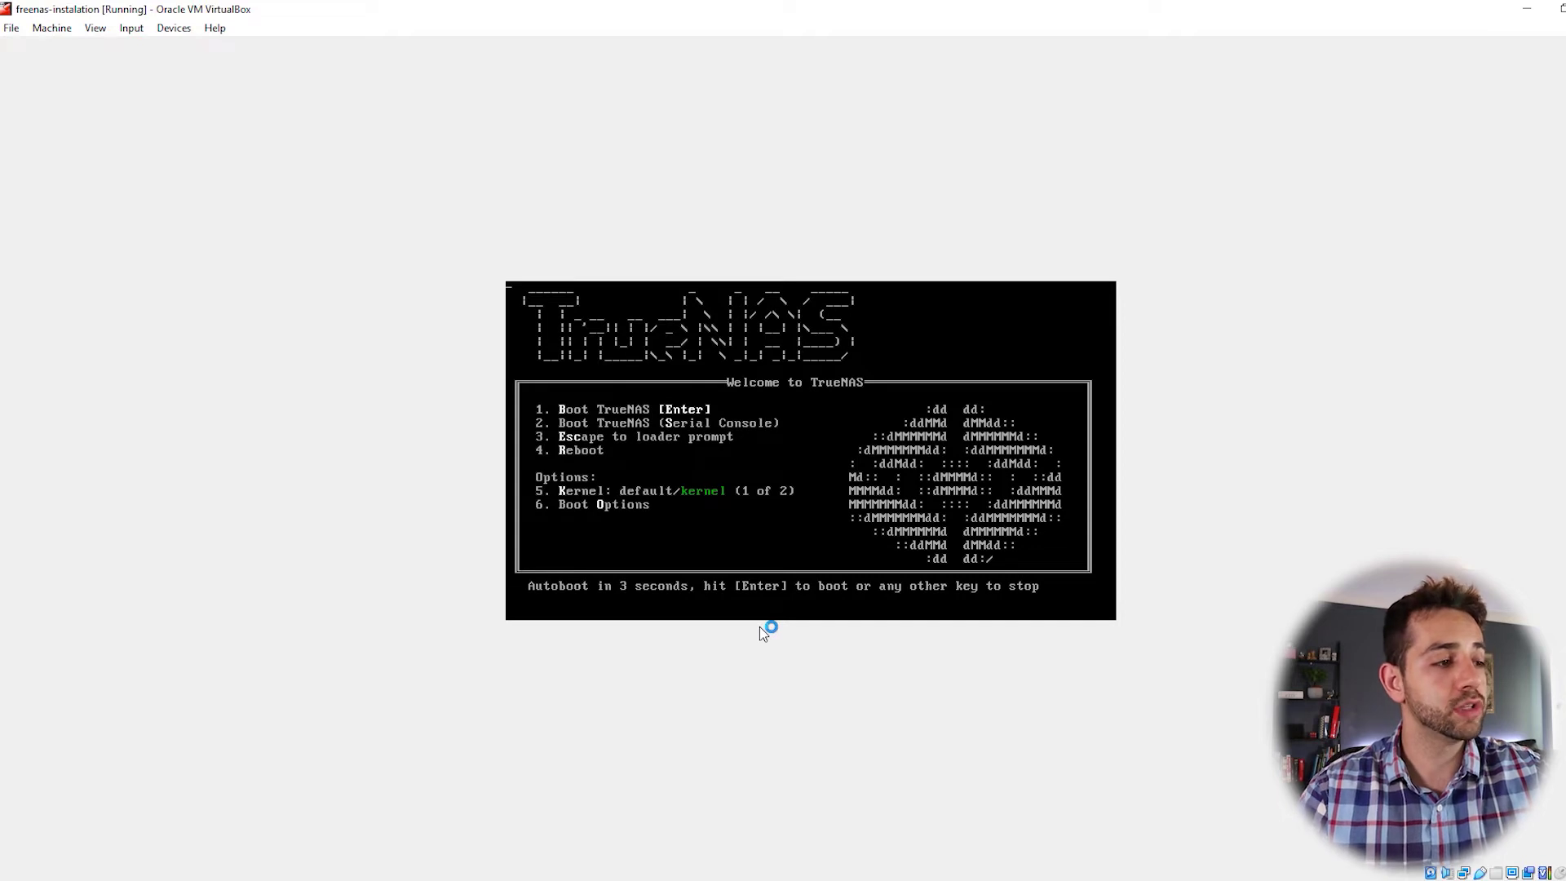
# Step: Boot the installed TrueNAS immediately from its boot menu, skipping the countdown
pyautogui.press('Return')
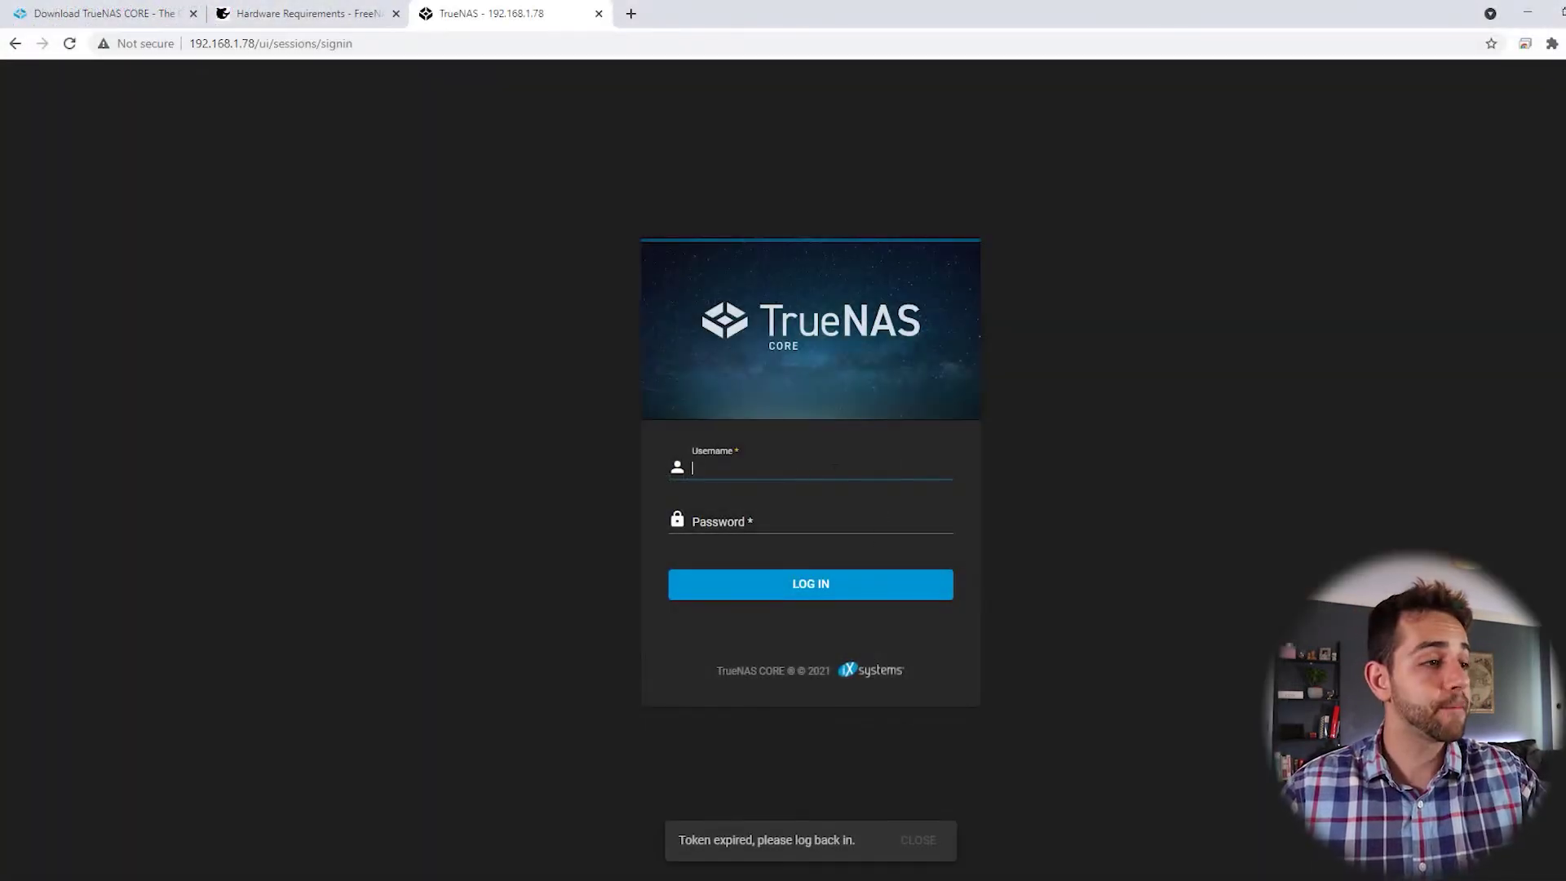
pyautogui.click(802, 466)
pyautogui.write('ro')
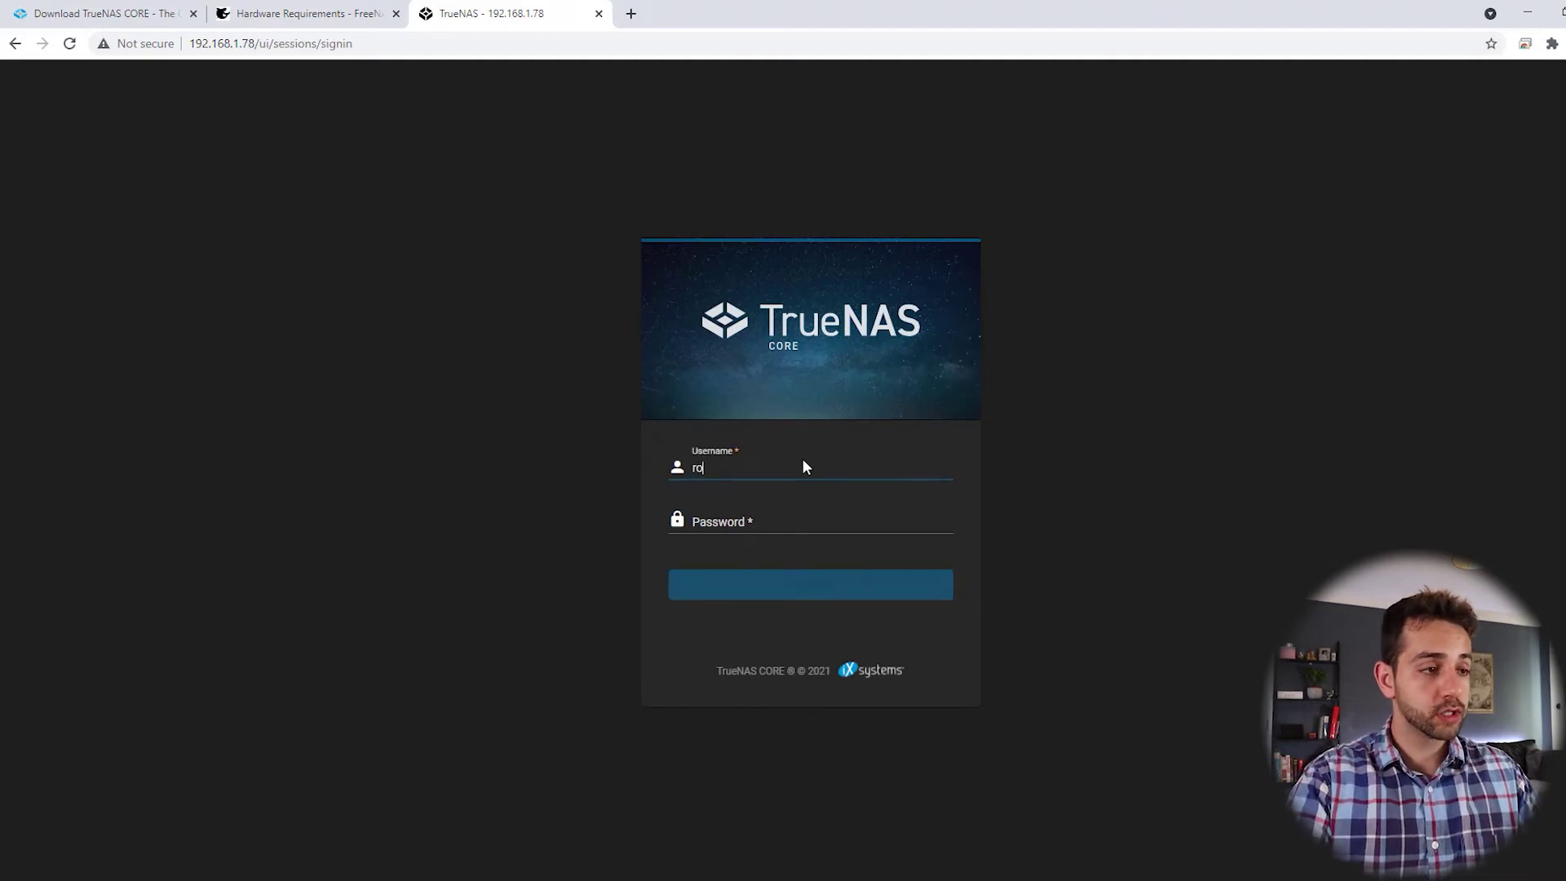
pyautogui.write('ot')
pyautogui.press('Tab')
pyautogui.hotkey('ctrl', 'v')
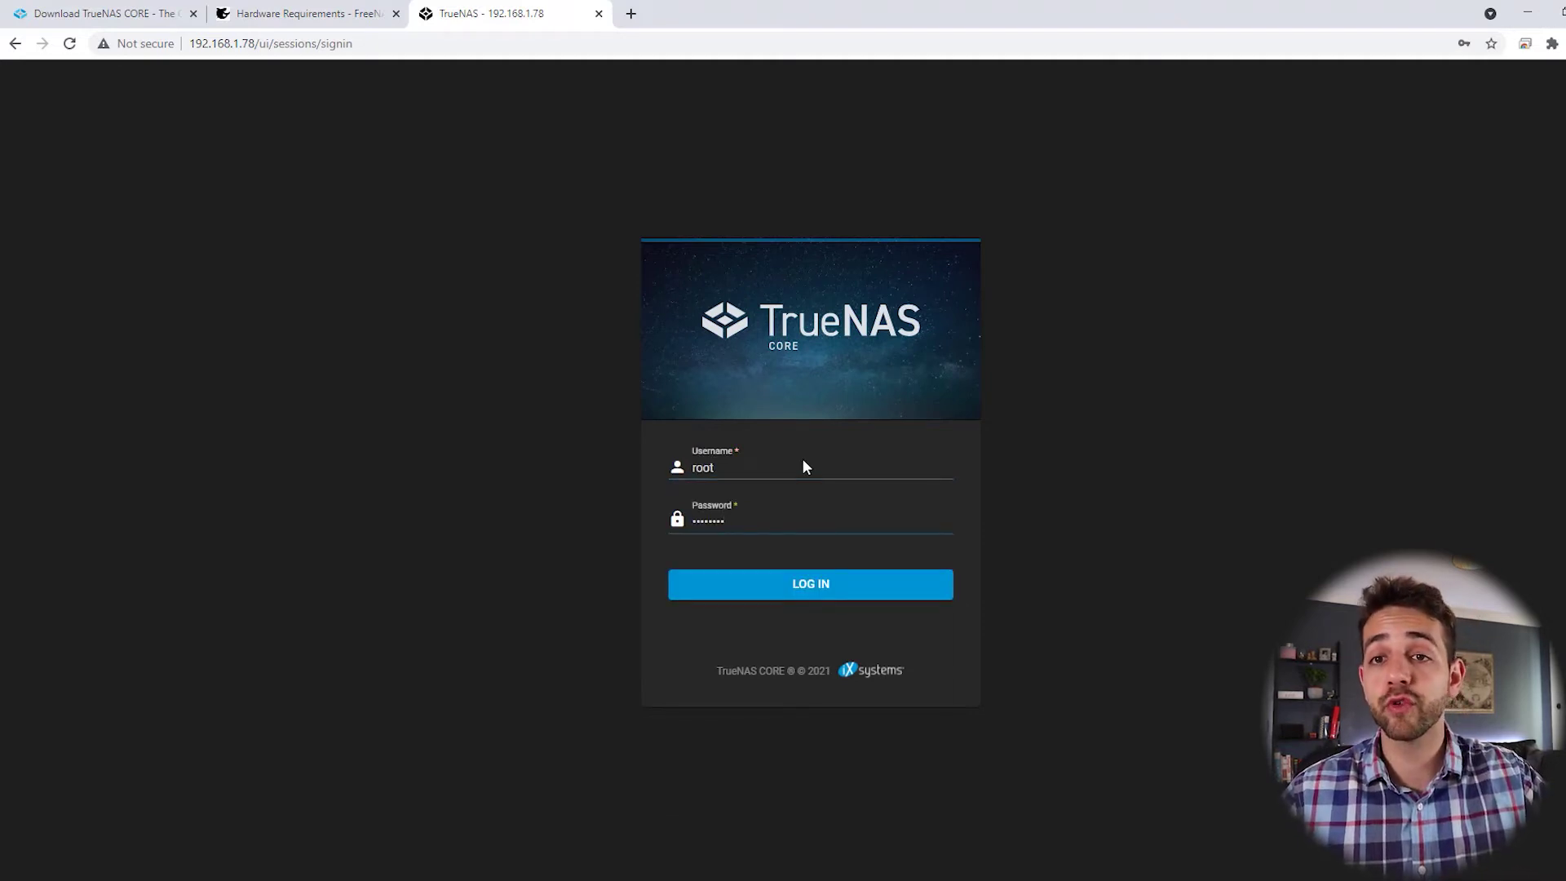
pyautogui.press('Return')
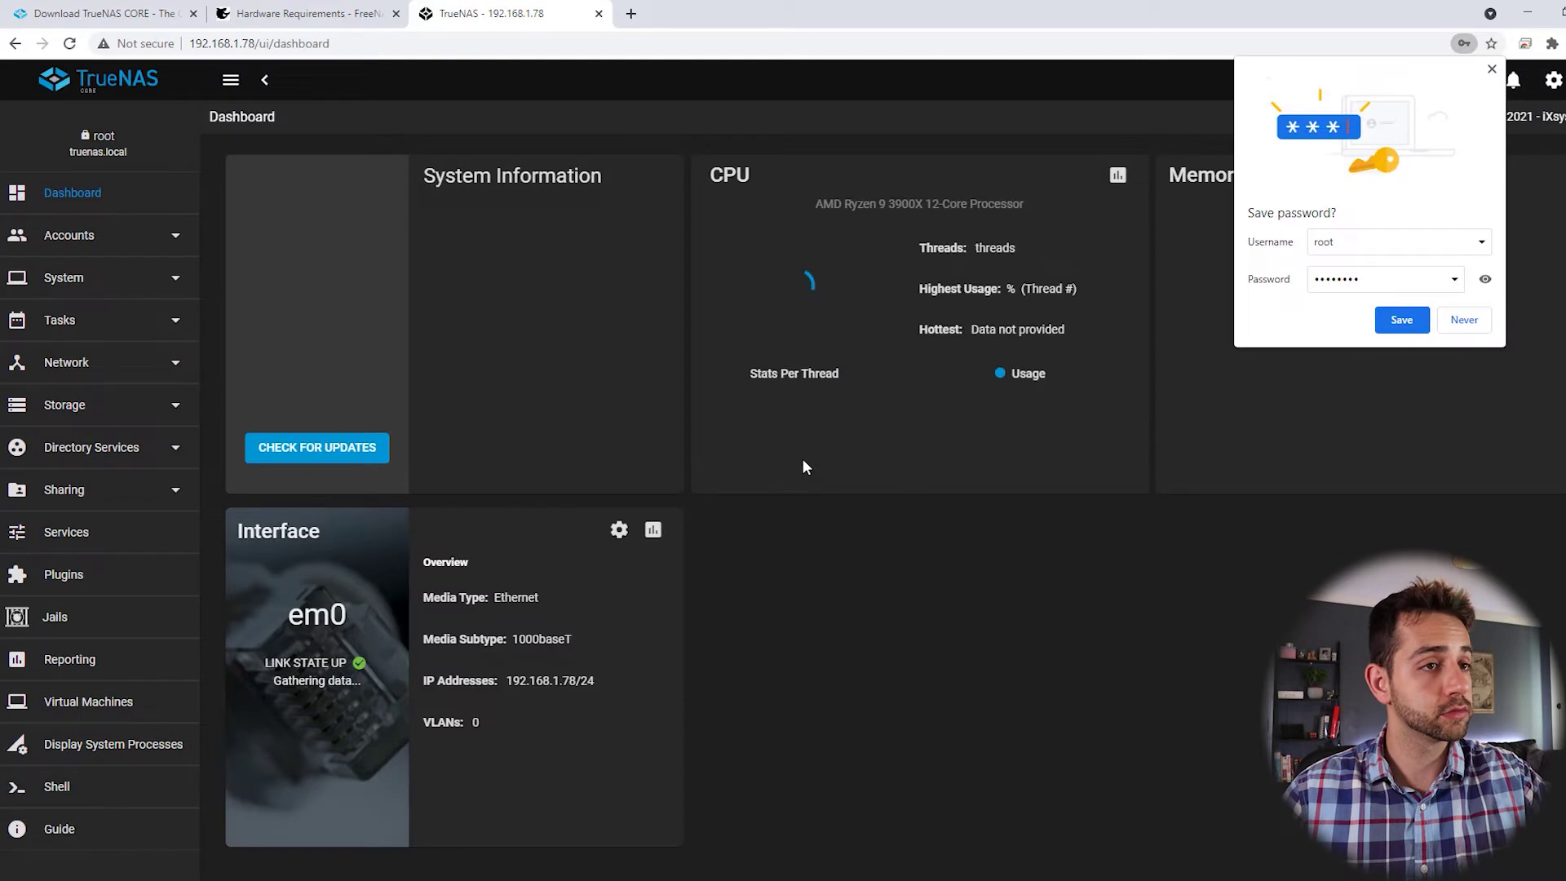
pyautogui.click(1491, 70)
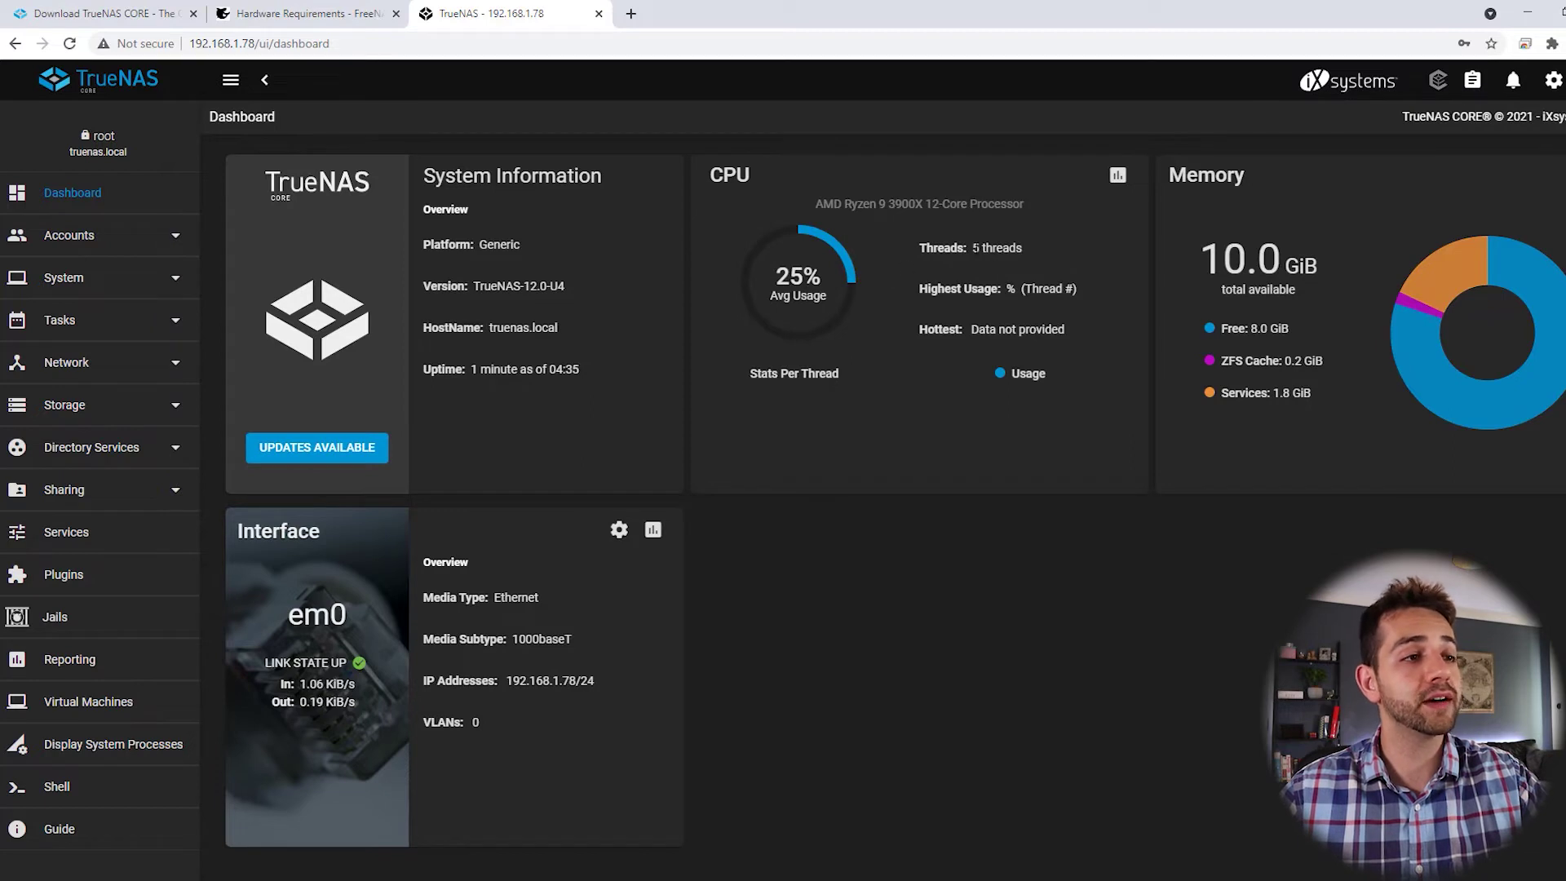
pyautogui.moveTo(972, 248); pyautogui.dragTo(1022, 248)
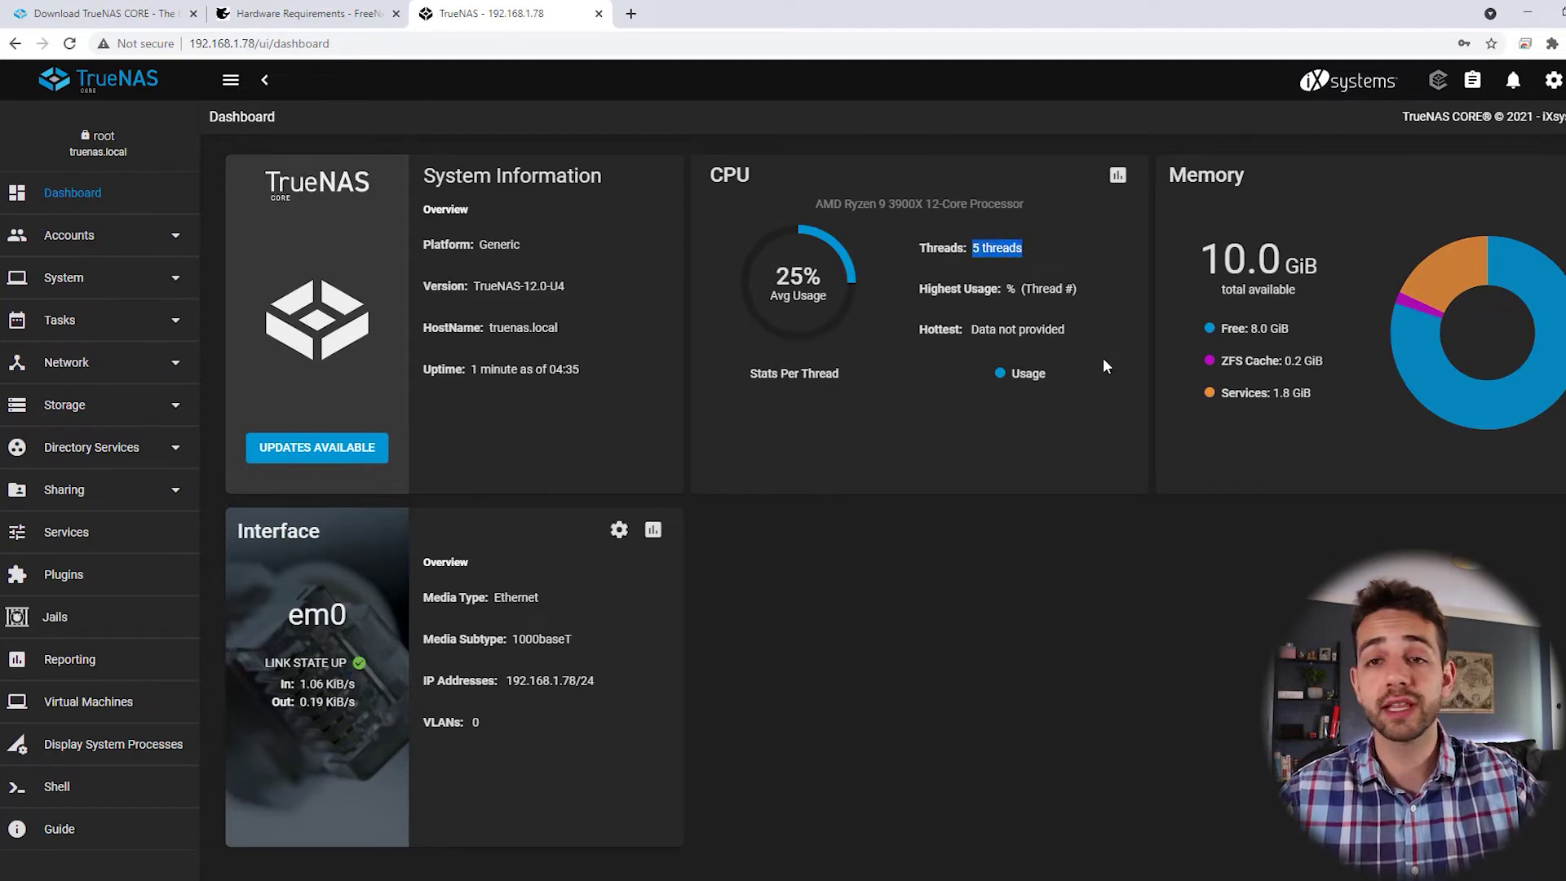
pyautogui.moveTo(1182, 275); pyautogui.dragTo(1294, 266)
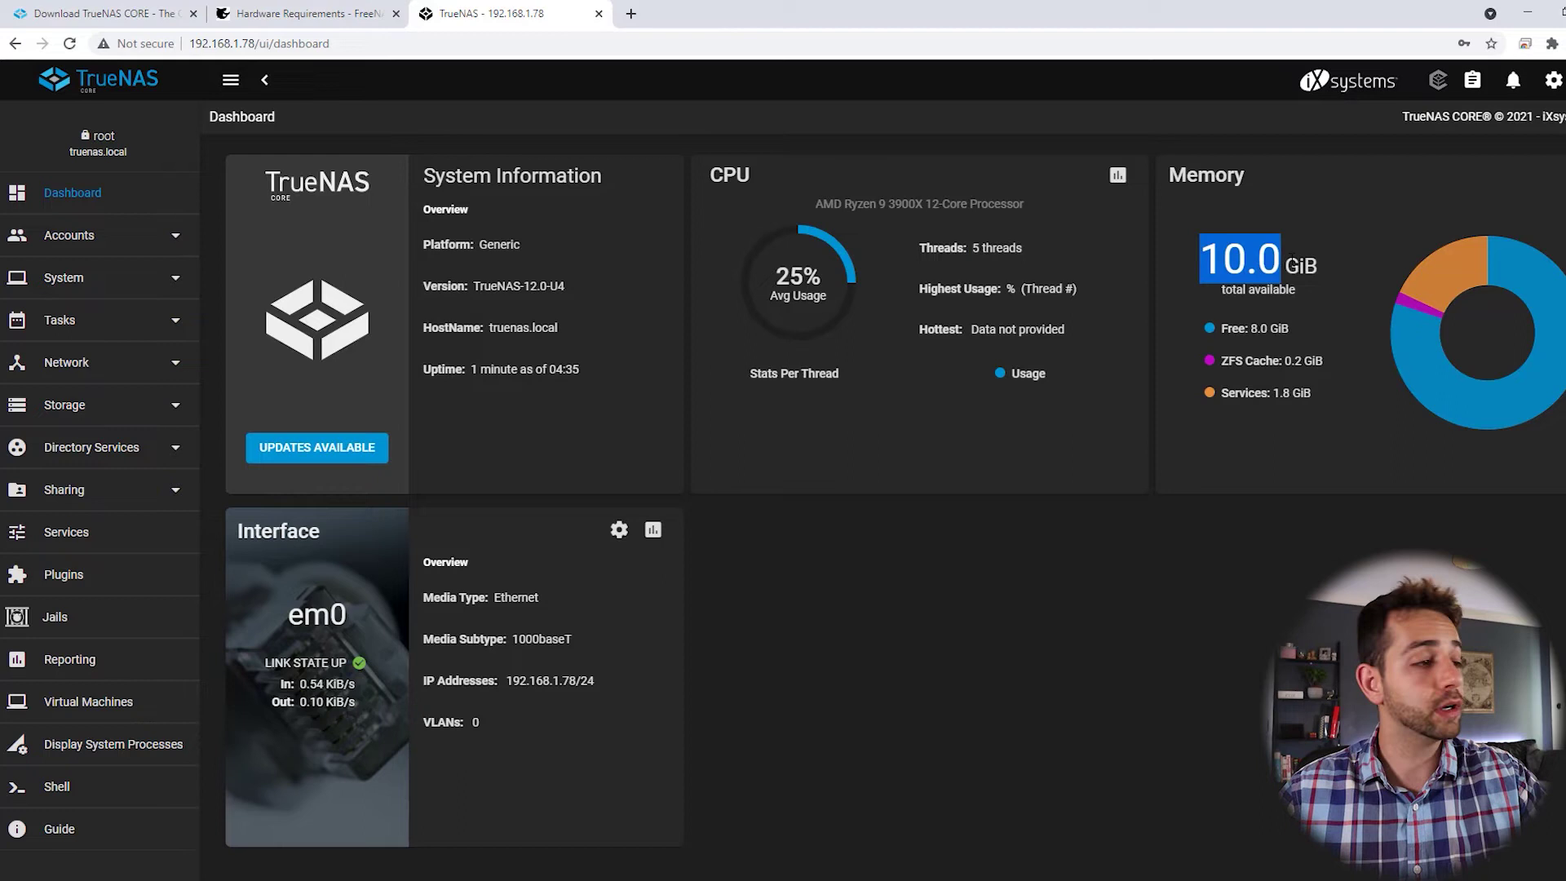
pyautogui.moveTo(497, 680); pyautogui.dragTo(619, 693)
pyautogui.click(586, 628)
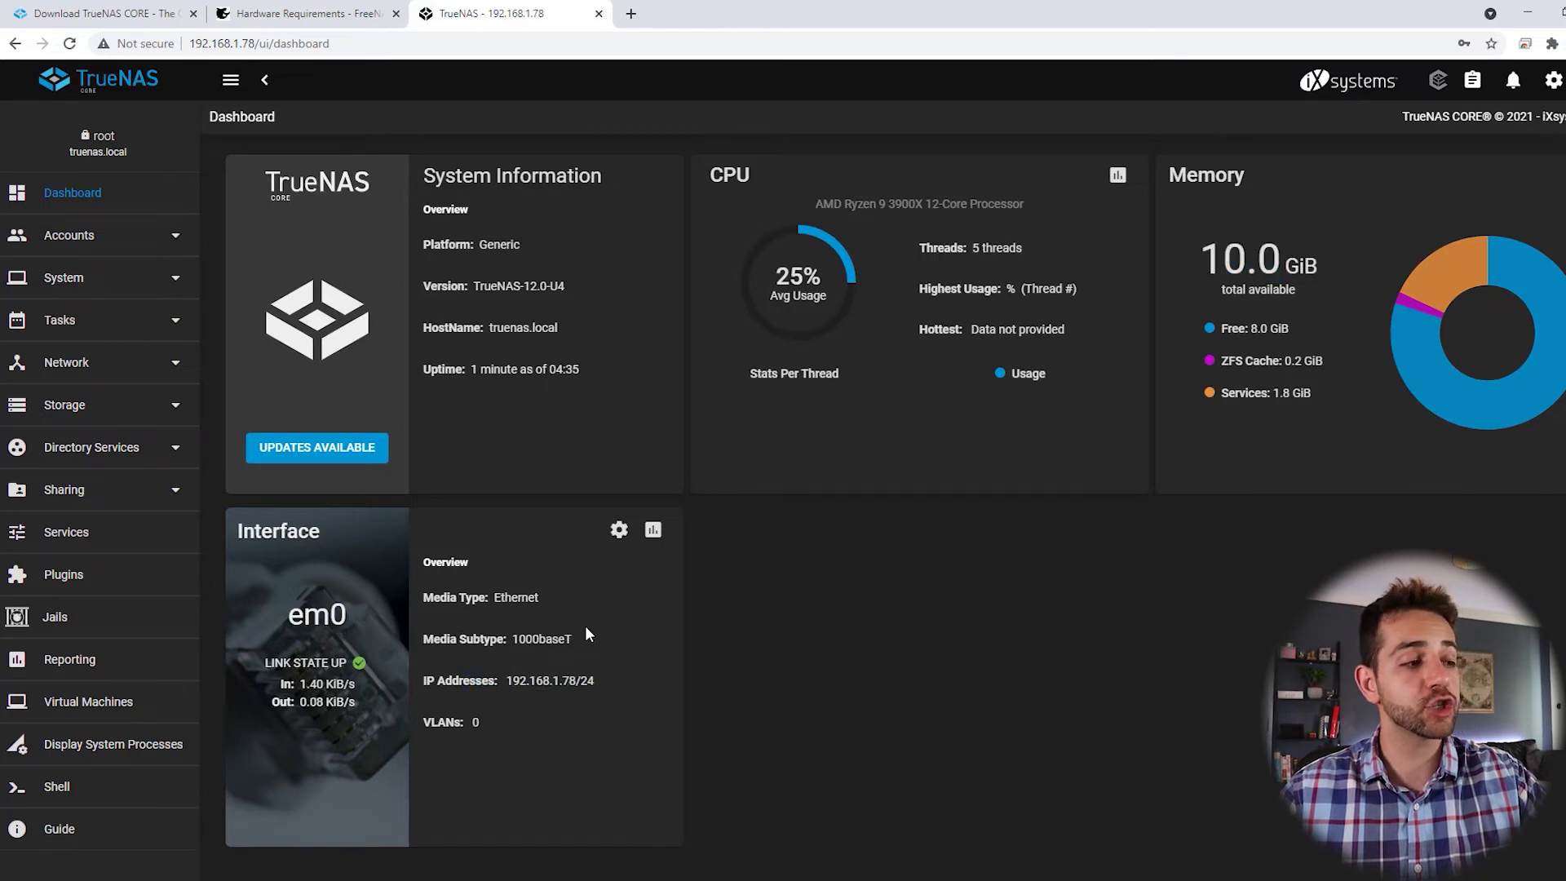
pyautogui.moveTo(507, 638); pyautogui.dragTo(500, 633)
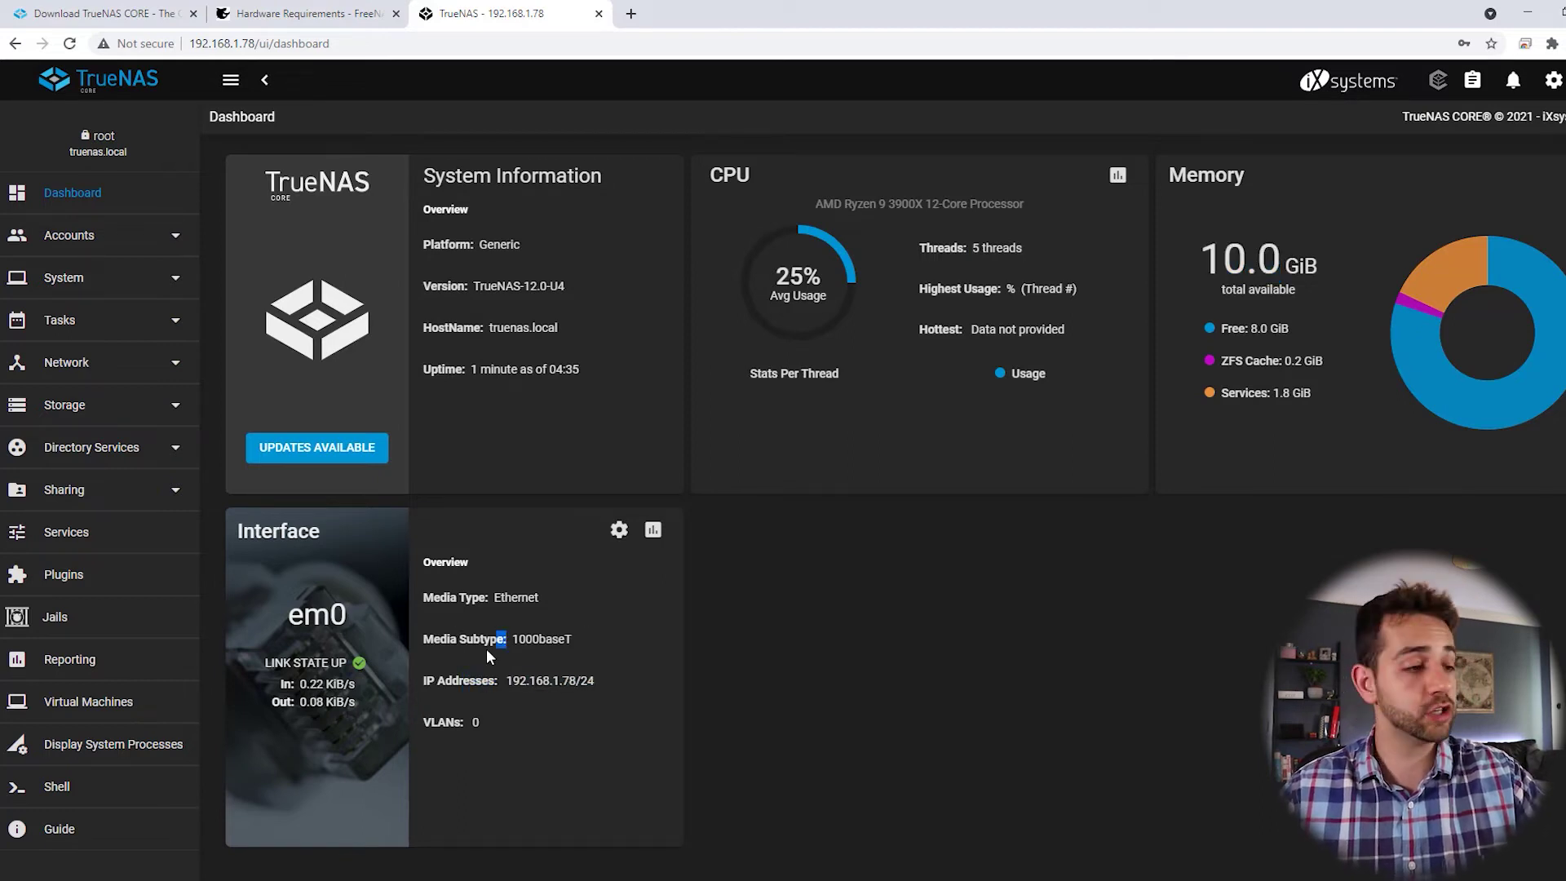
pyautogui.moveTo(507, 680); pyautogui.dragTo(576, 681)
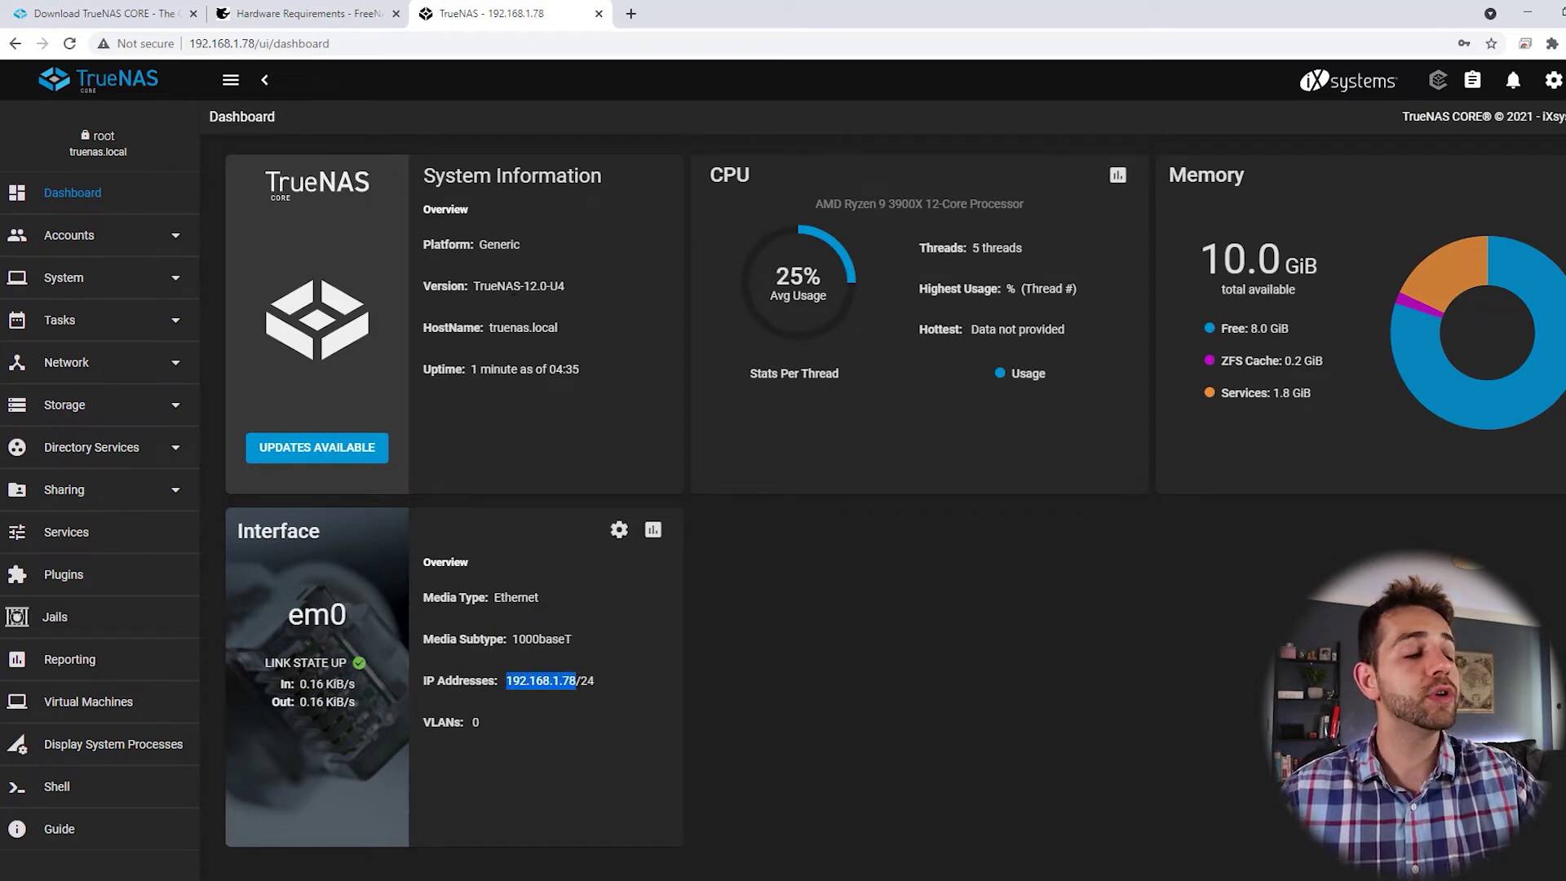
pyautogui.moveTo(480, 285); pyautogui.dragTo(540, 286)
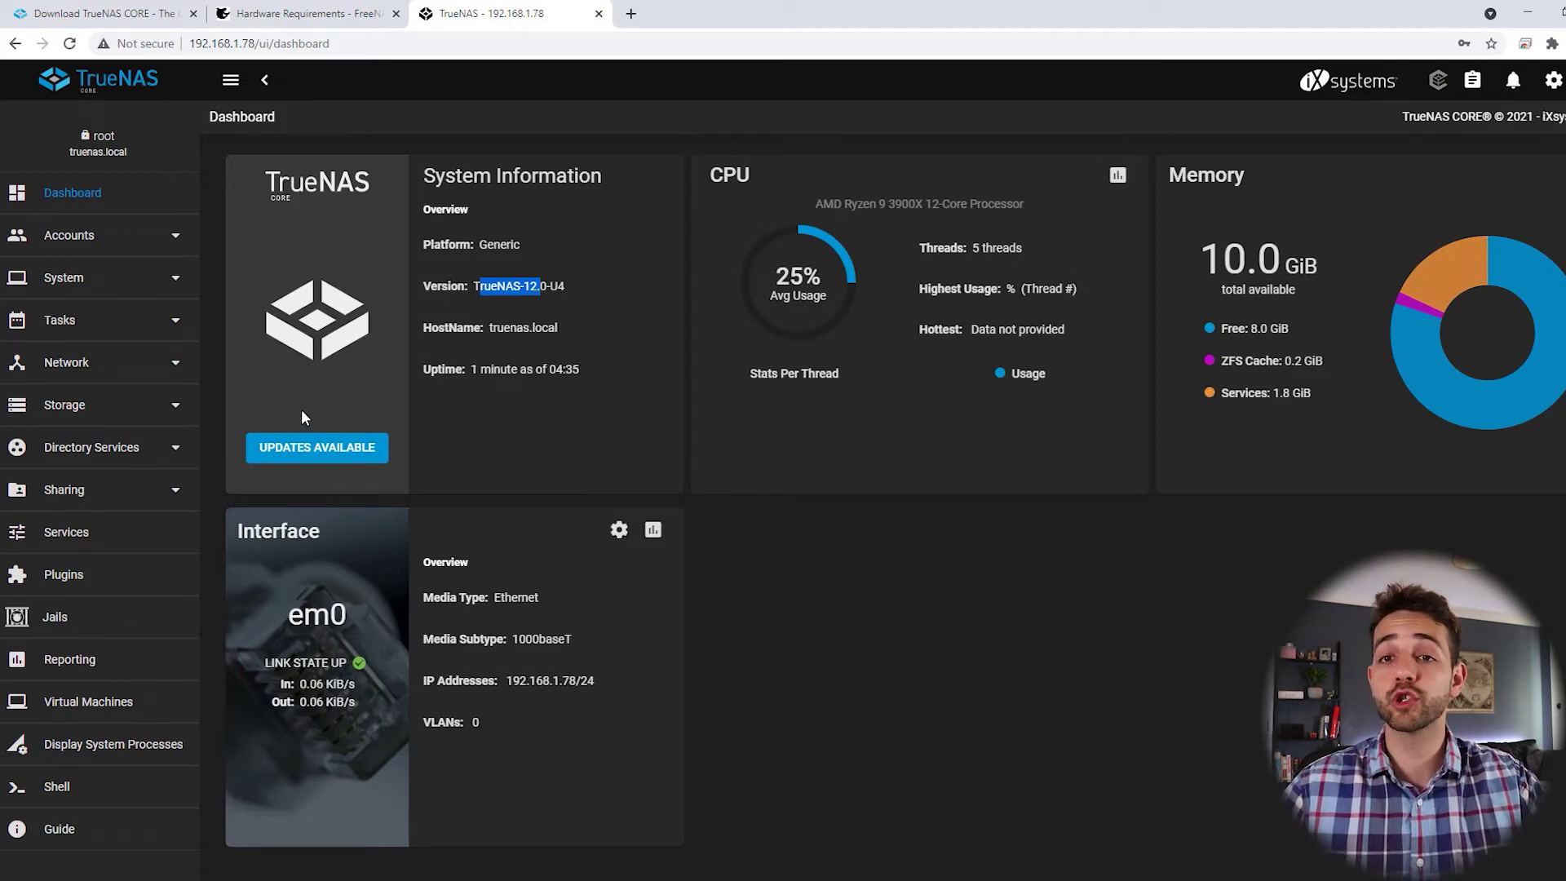
# Step: From Storage > Pools, add a pool with Create new pool to open the Pool Manager
pyautogui.click(53, 411)
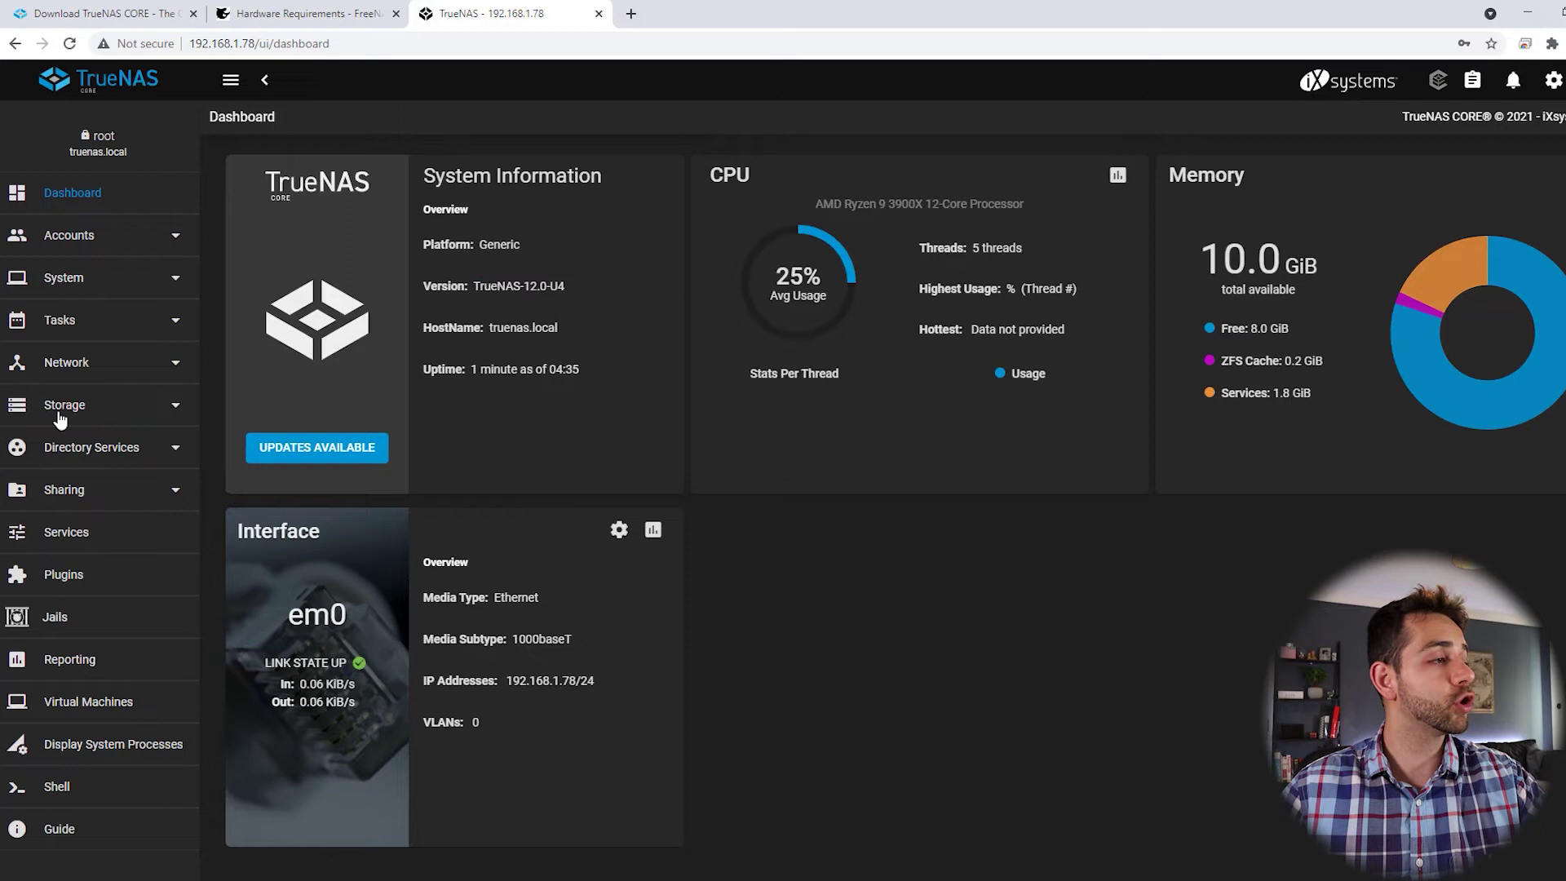
pyautogui.click(73, 448)
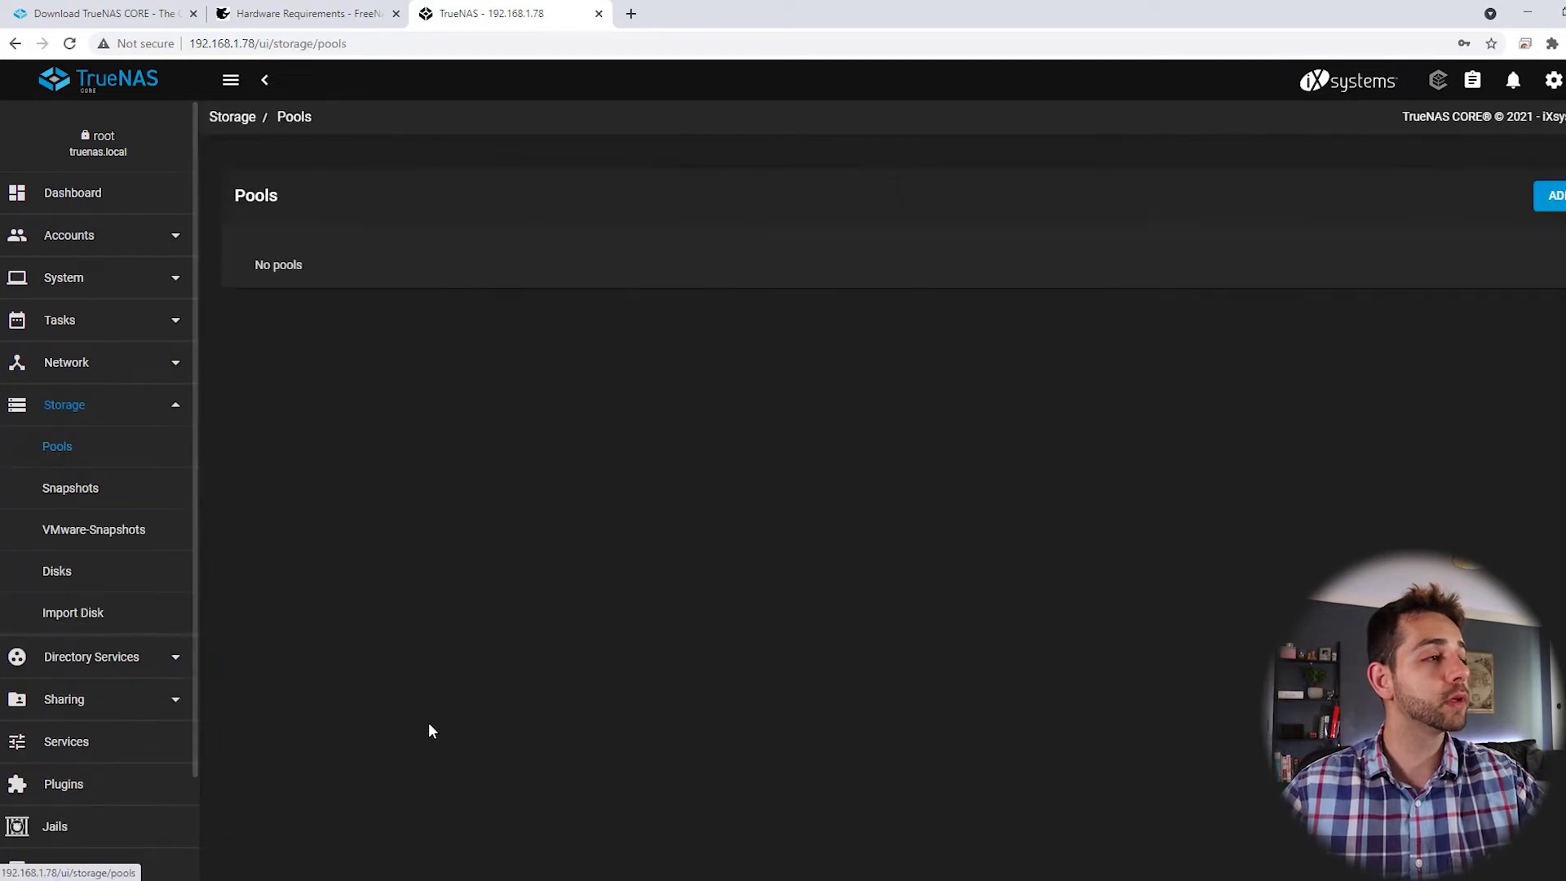
pyautogui.click(1555, 197)
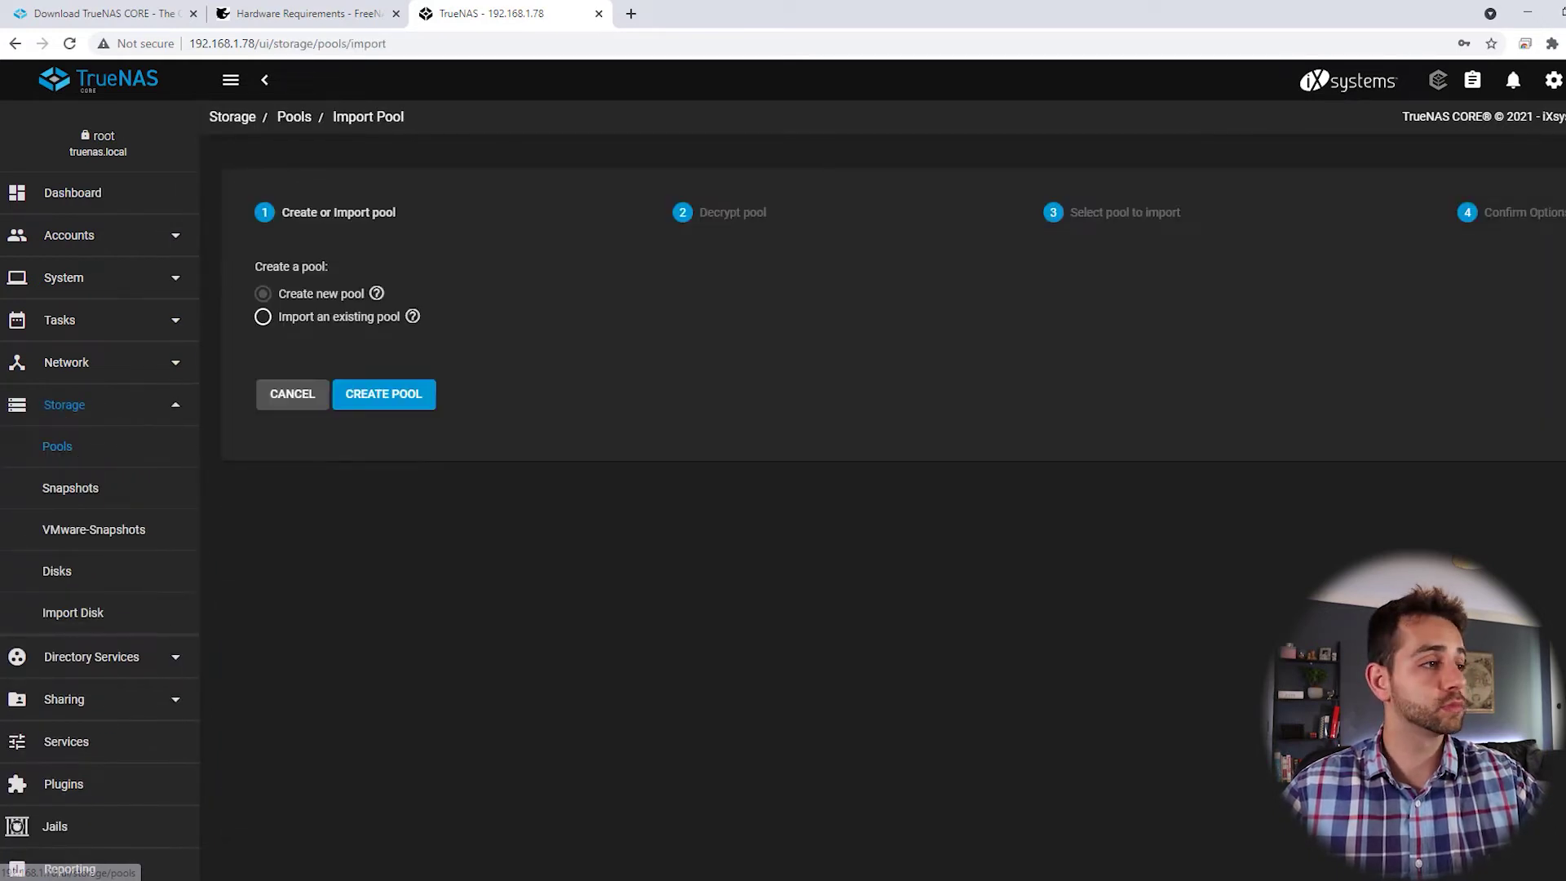
pyautogui.click(306, 316)
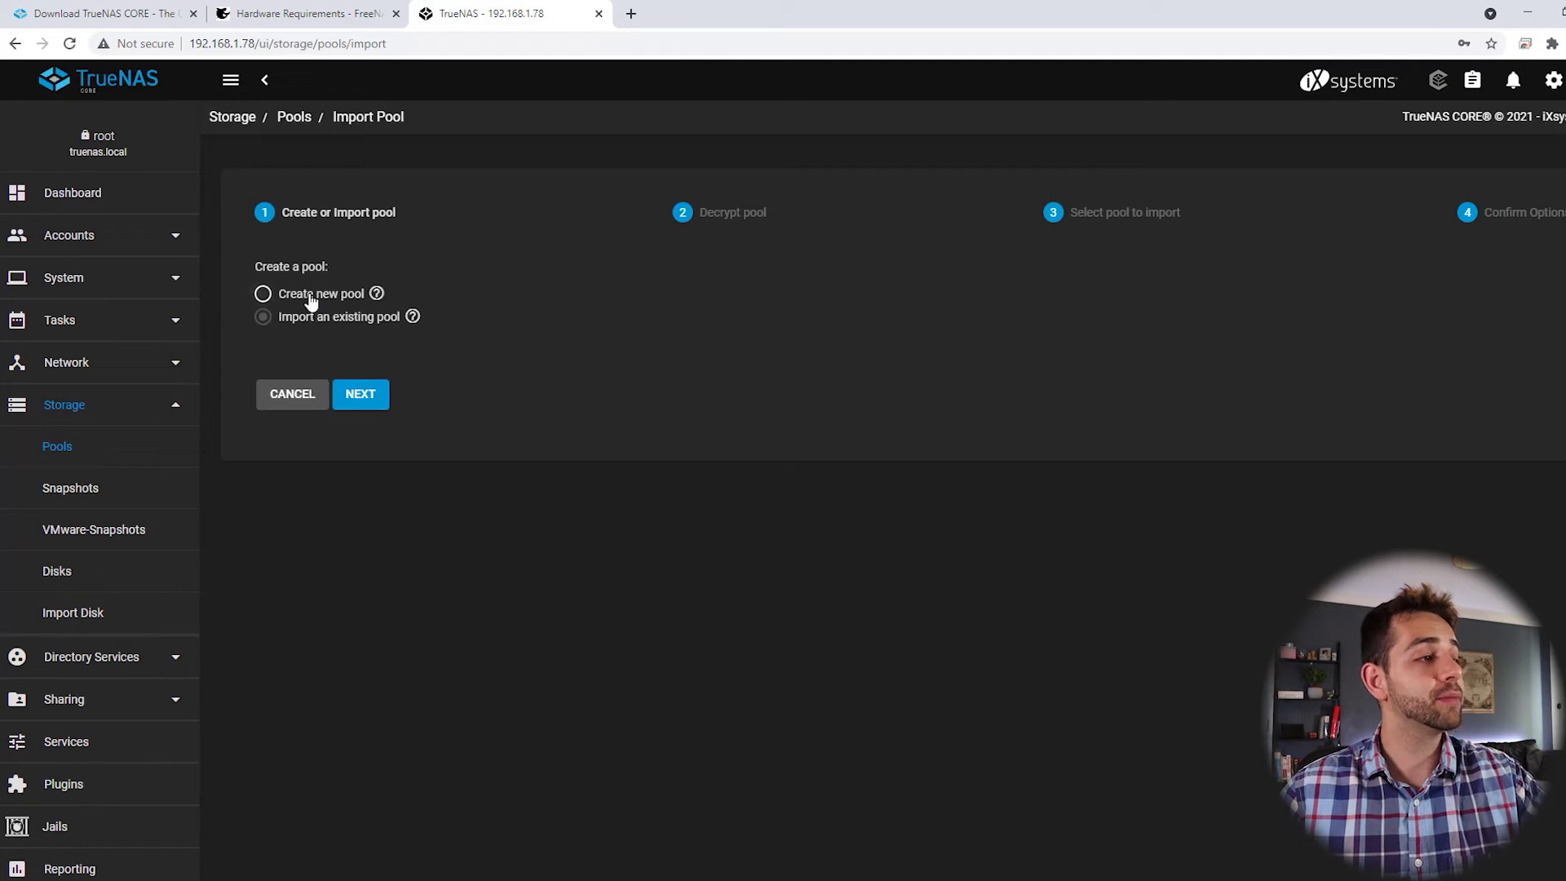
pyautogui.click(310, 298)
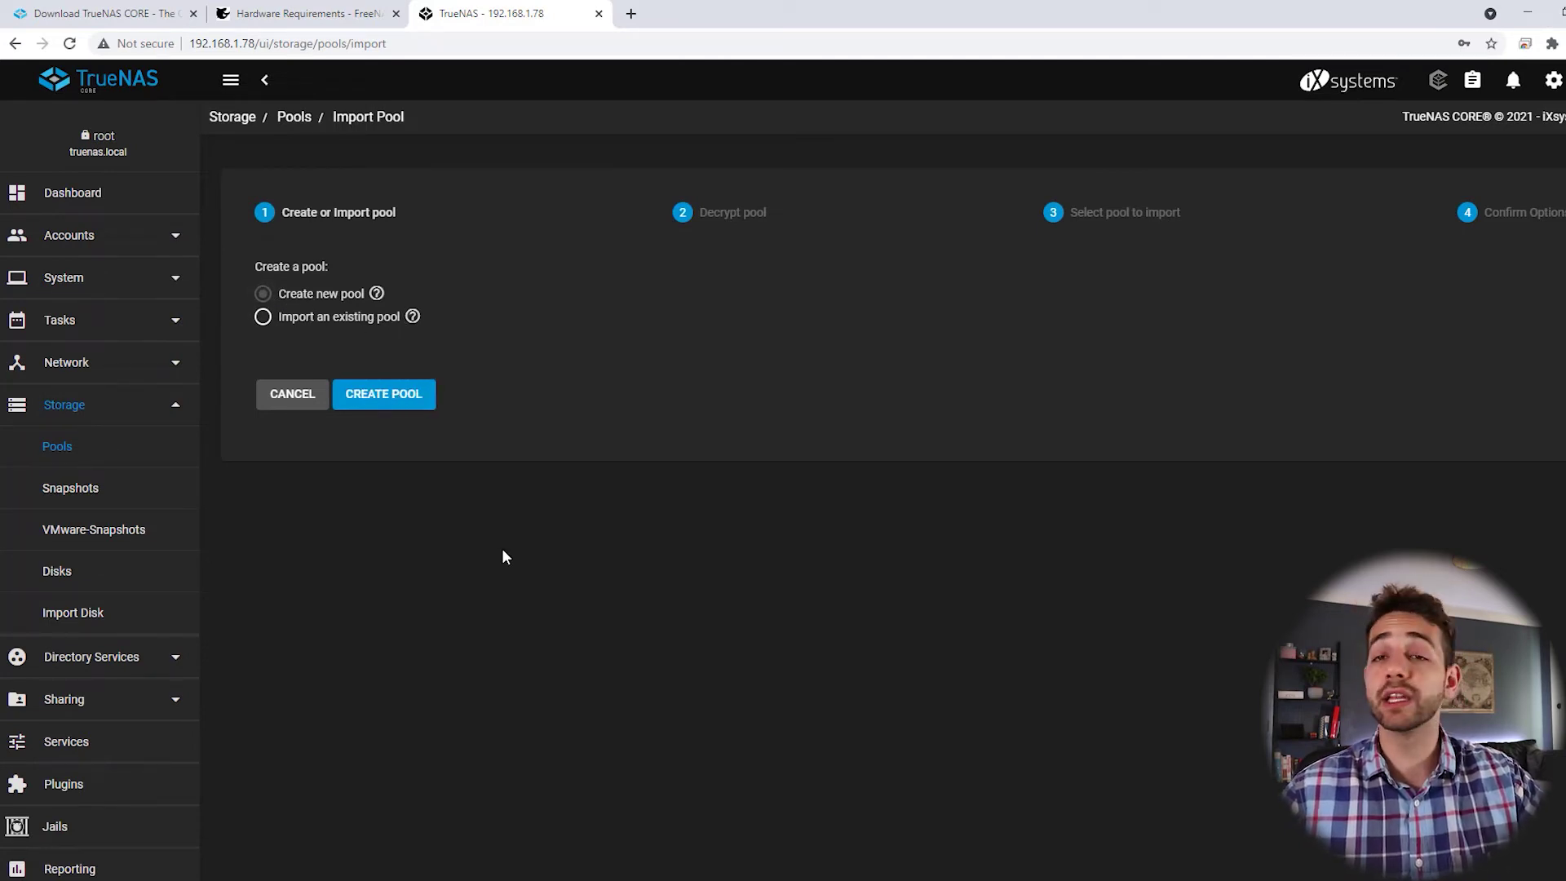
pyautogui.click(382, 395)
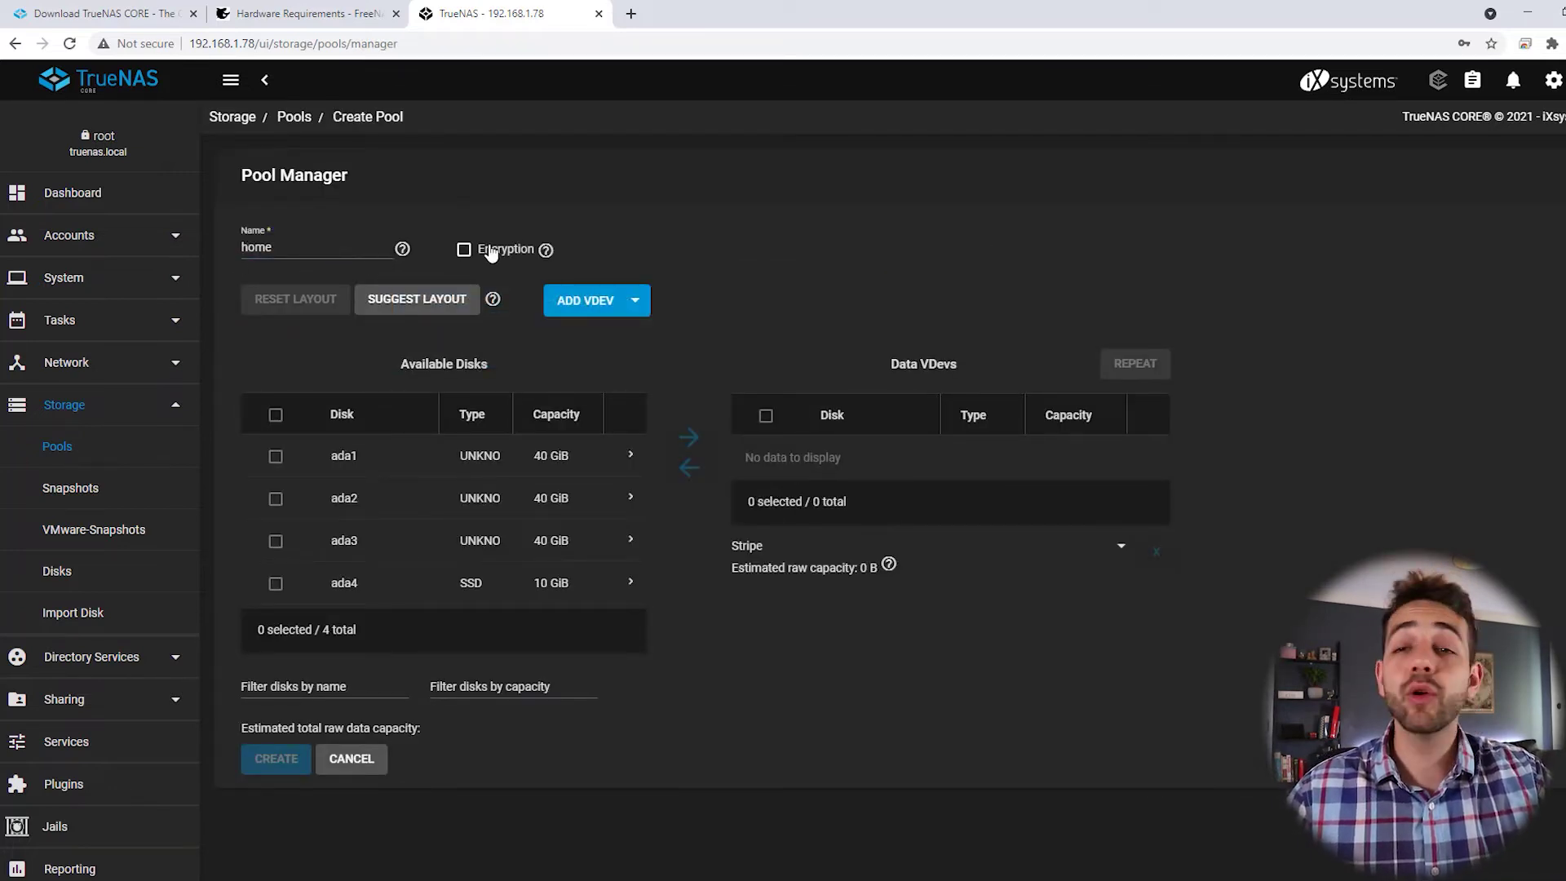
pyautogui.click(463, 251)
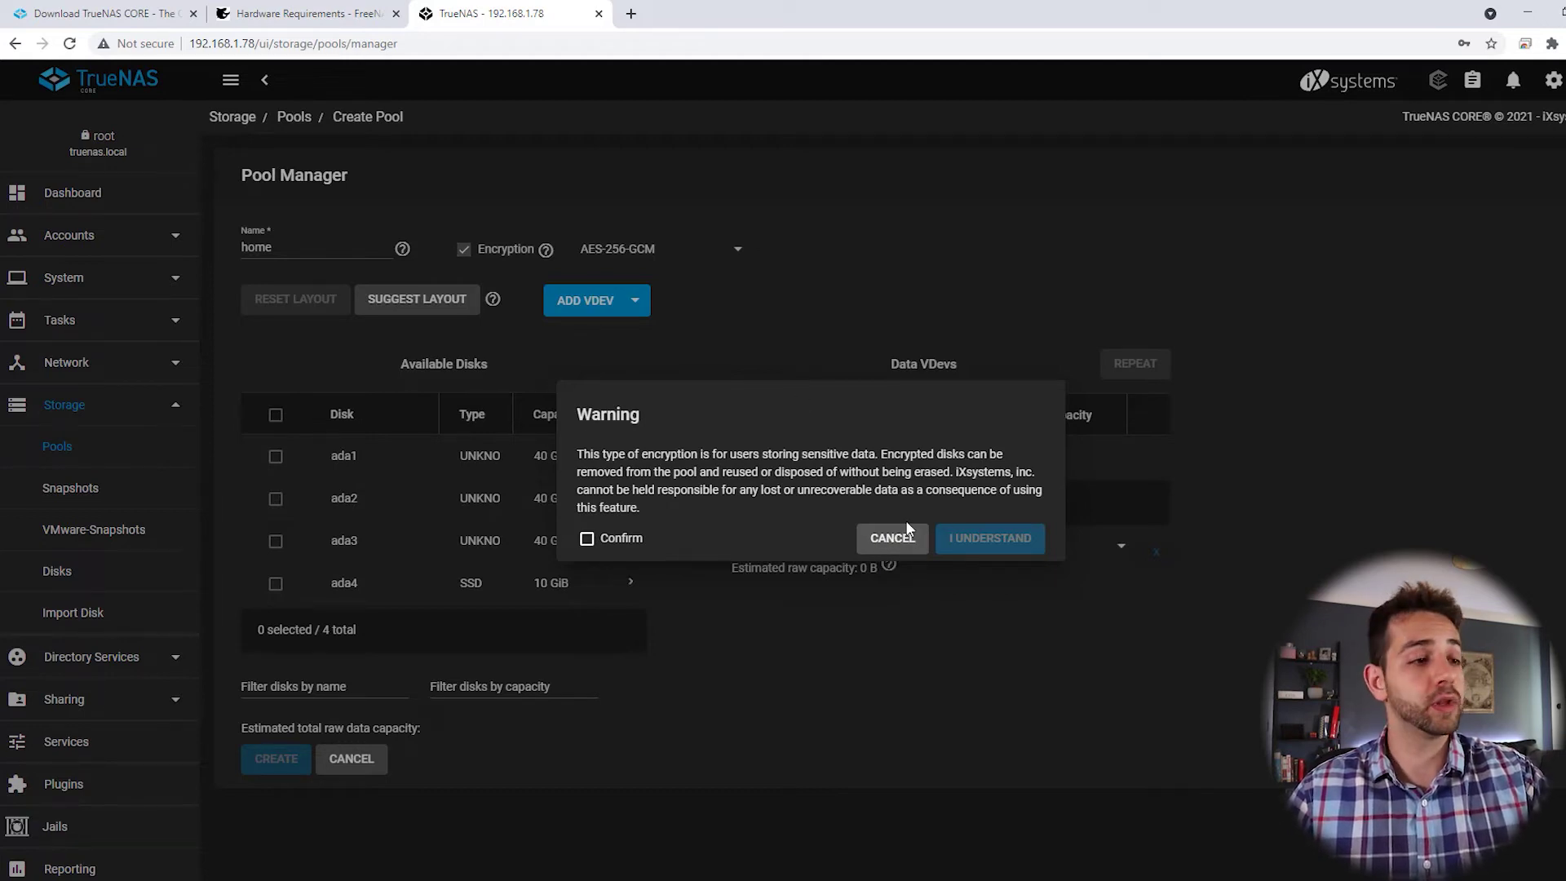
pyautogui.click(891, 538)
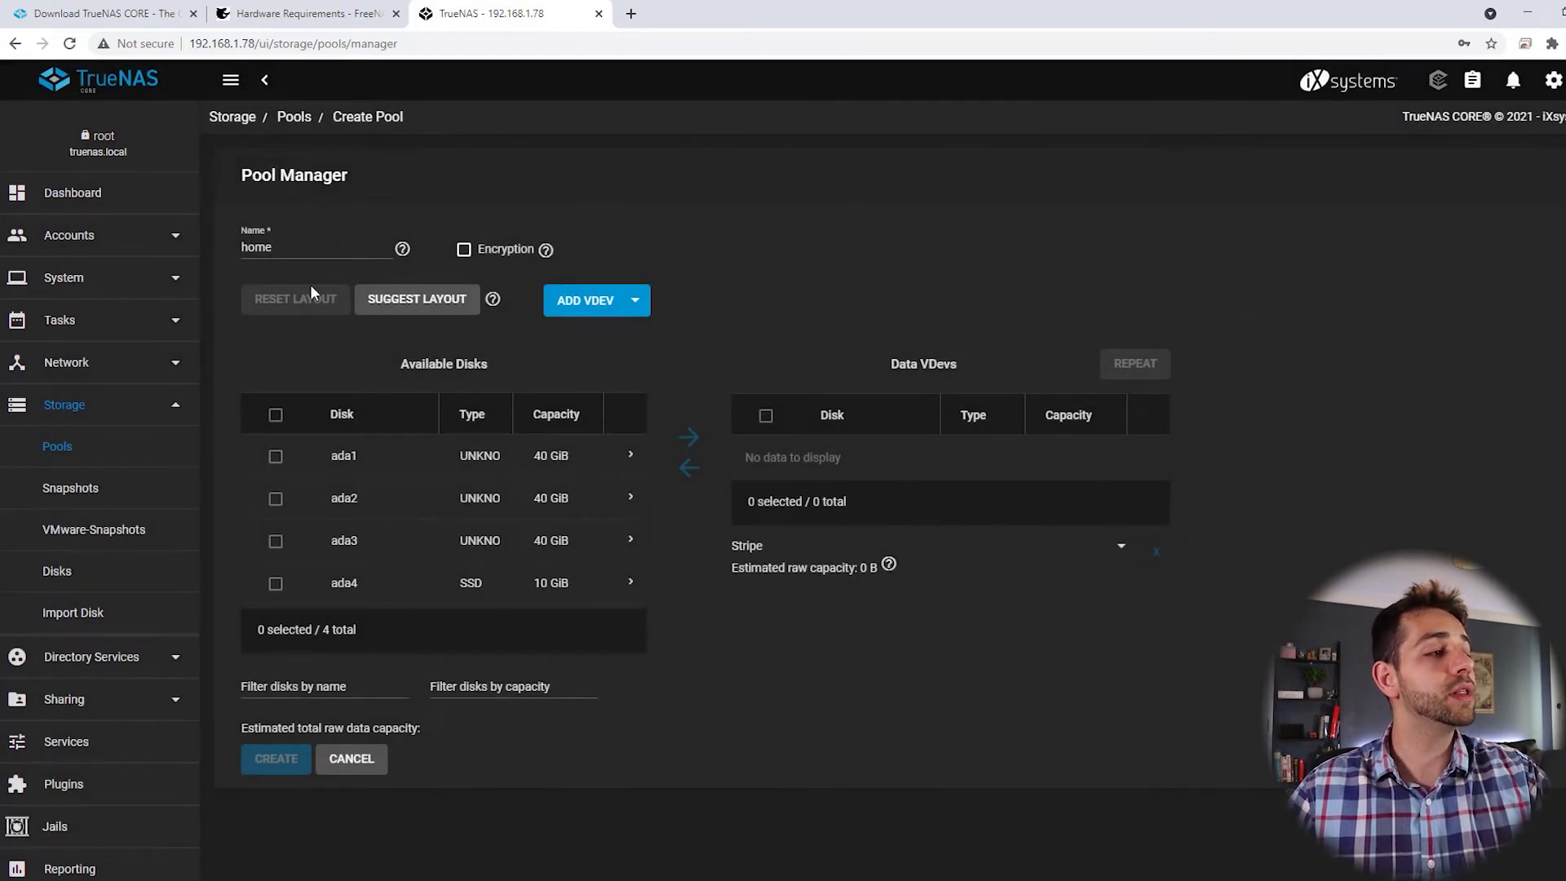
pyautogui.click(411, 302)
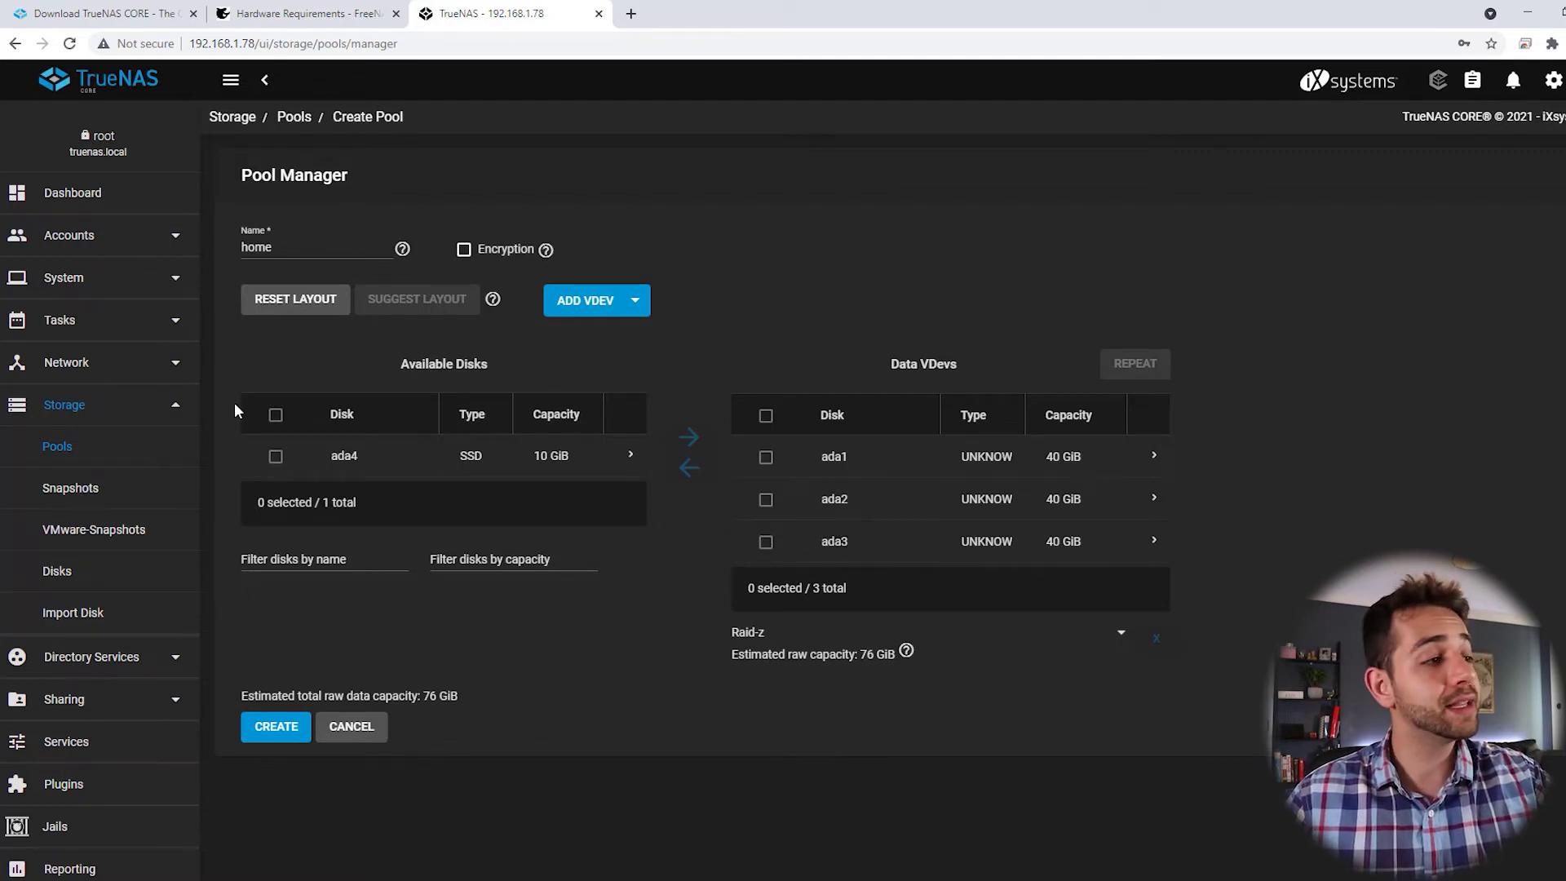
# Step: Add a Cache vdev to the home pool layout and move the ada4 SSD into it
pyautogui.click(616, 315)
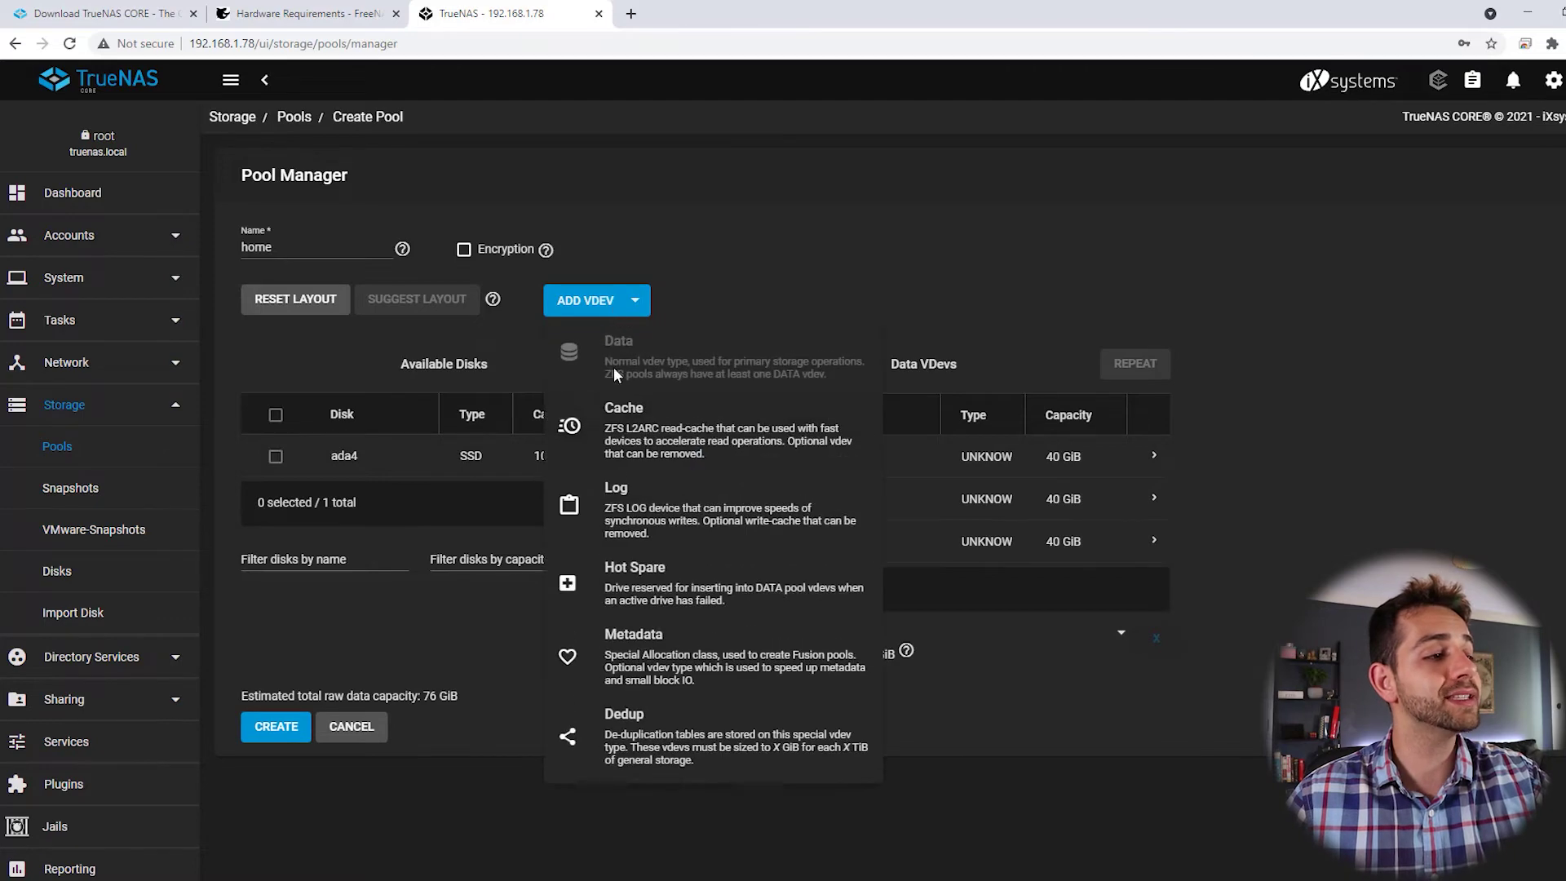
pyautogui.click(701, 449)
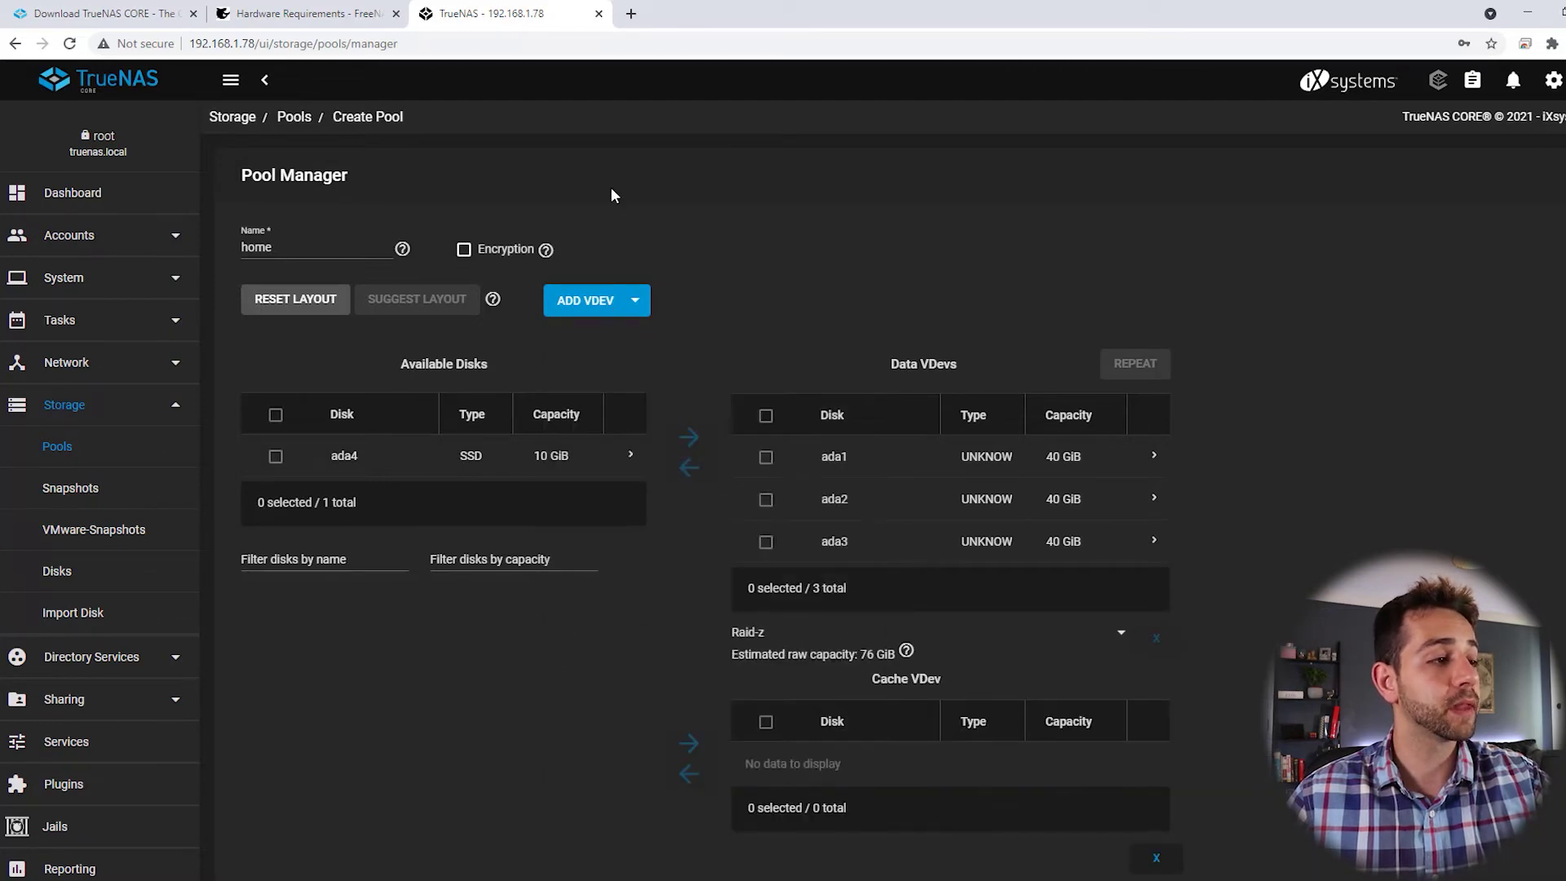
pyautogui.click(630, 303)
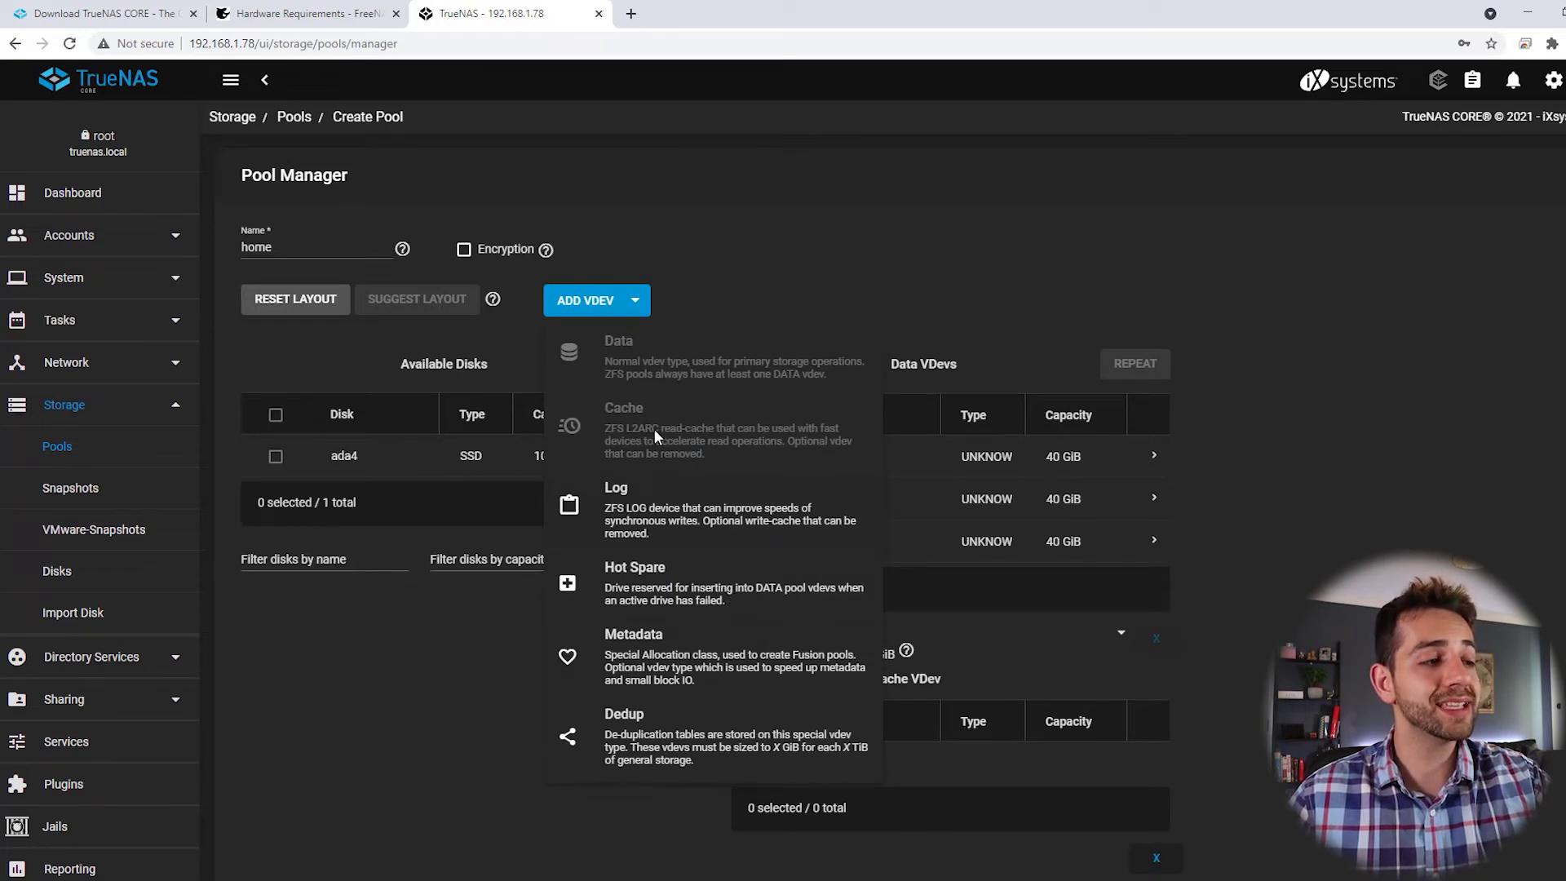
pyautogui.press('Escape')
pyautogui.click(276, 456)
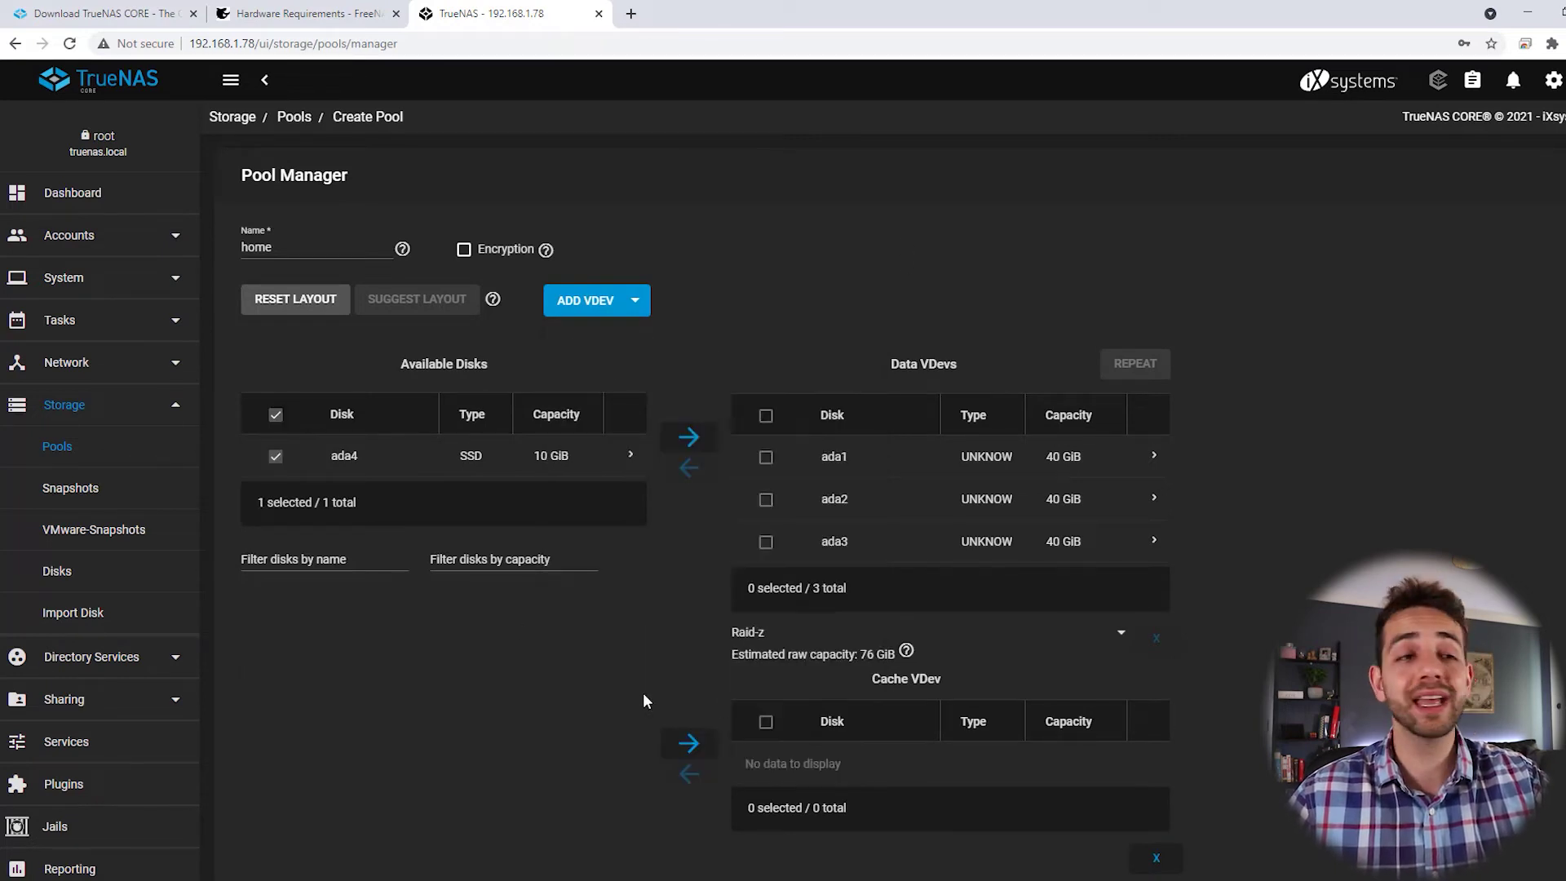
pyautogui.click(689, 742)
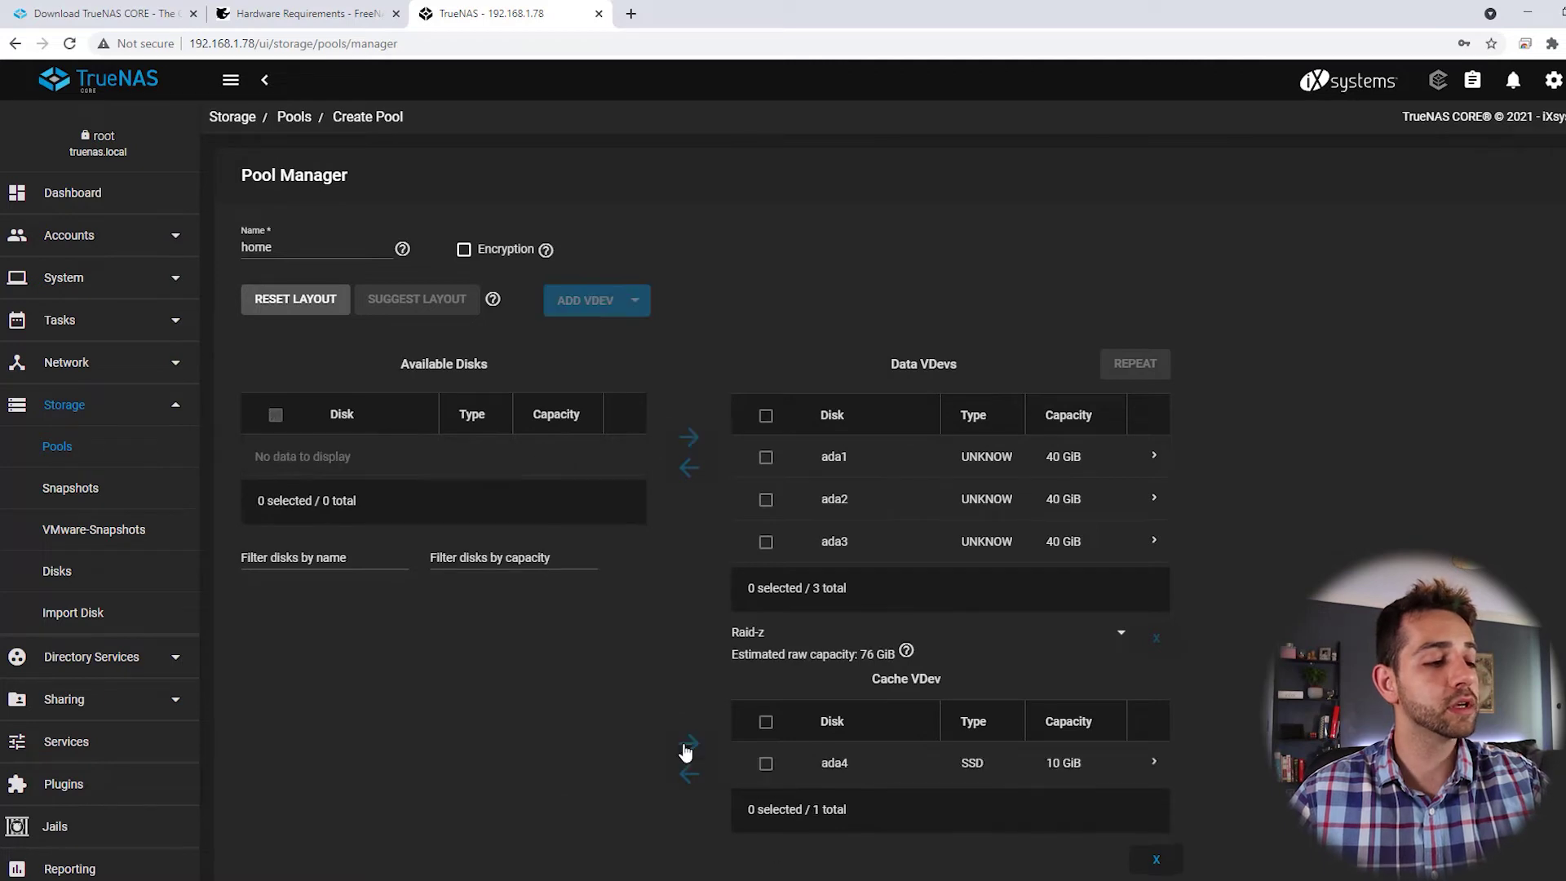
pyautogui.scroll(-2, 946, 385)
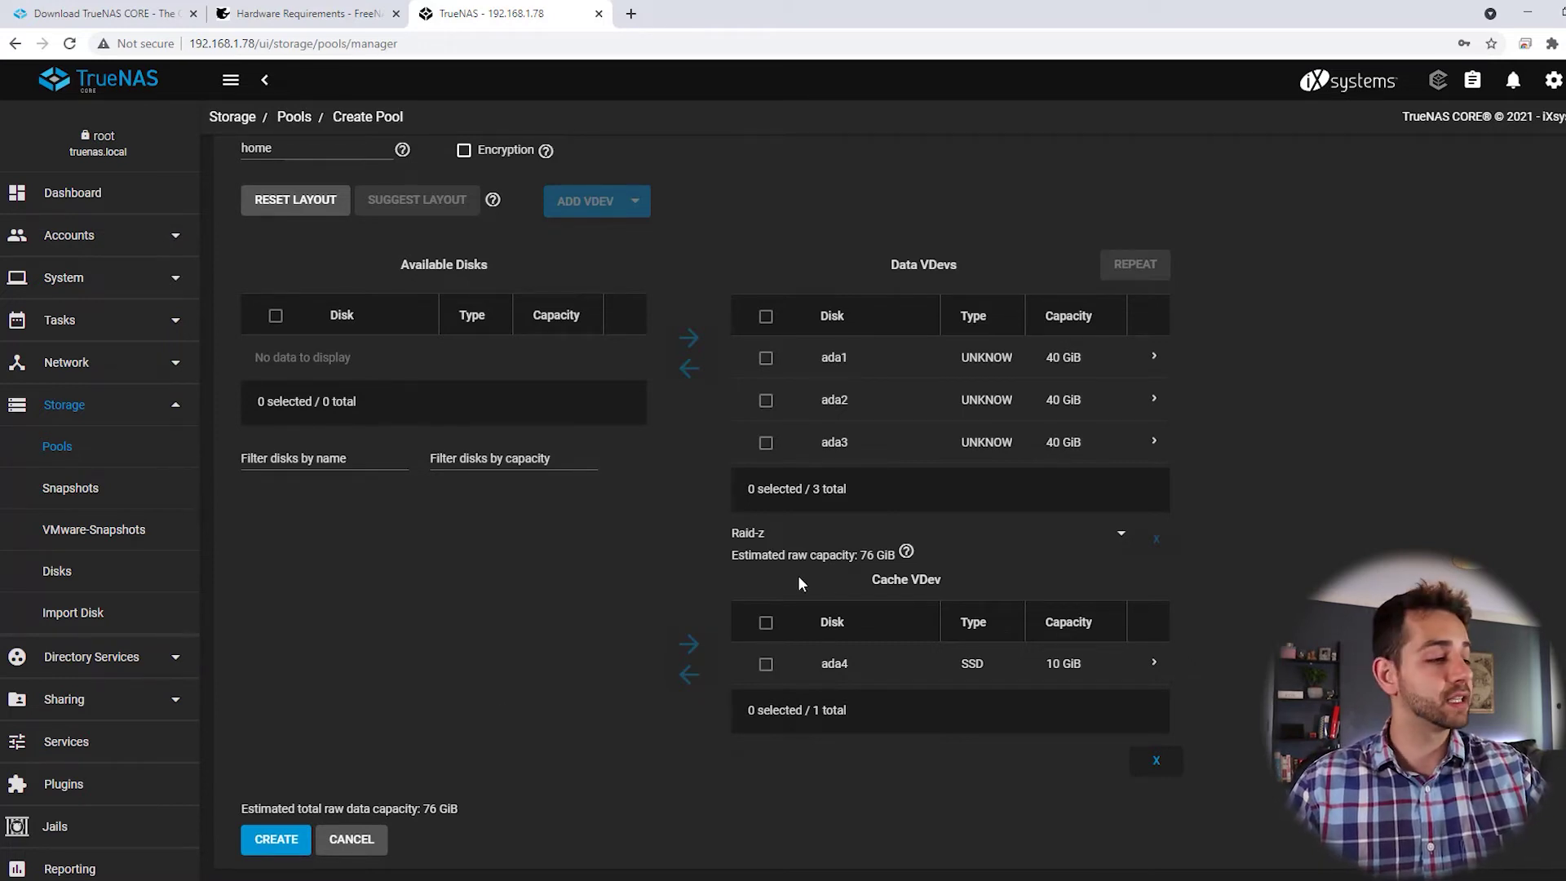
# Step: Create the home pool from this layout, confirming its disks will be erased
pyautogui.click(277, 842)
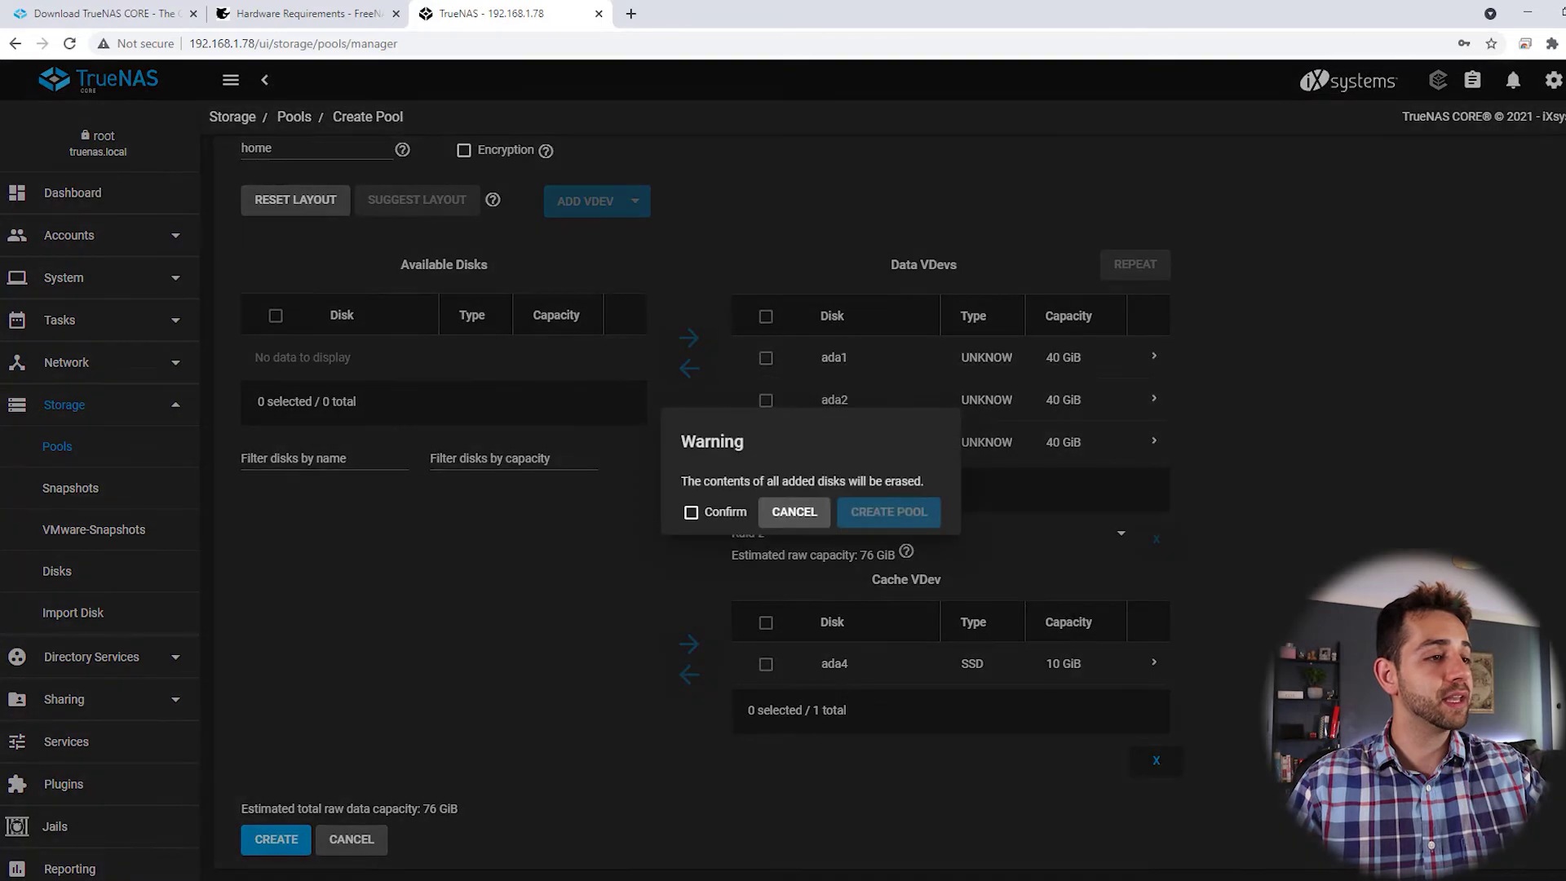
pyautogui.click(732, 513)
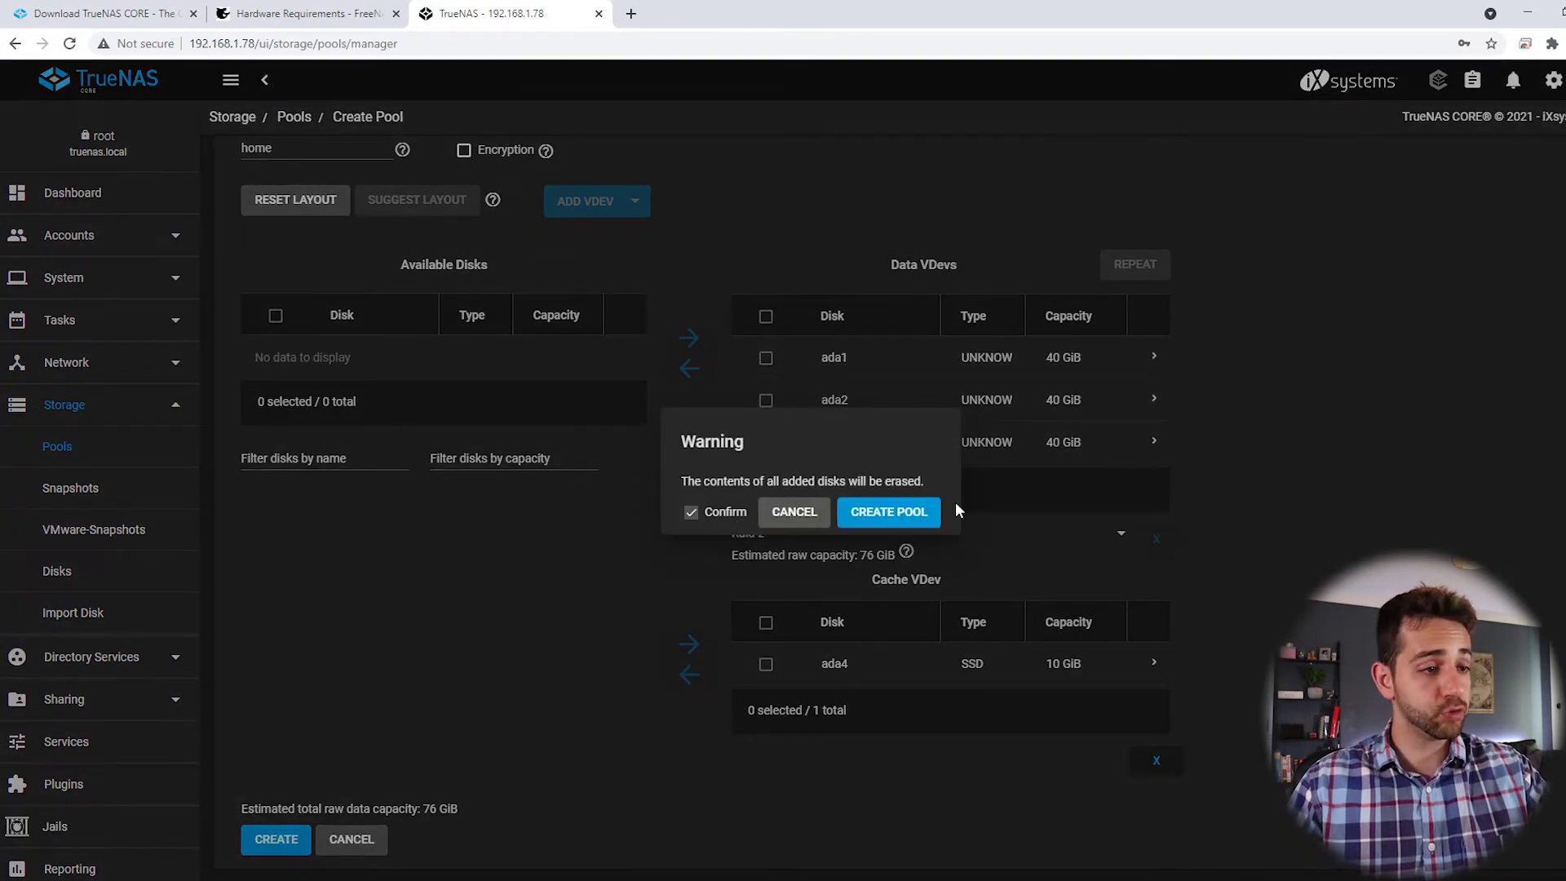
pyautogui.click(887, 512)
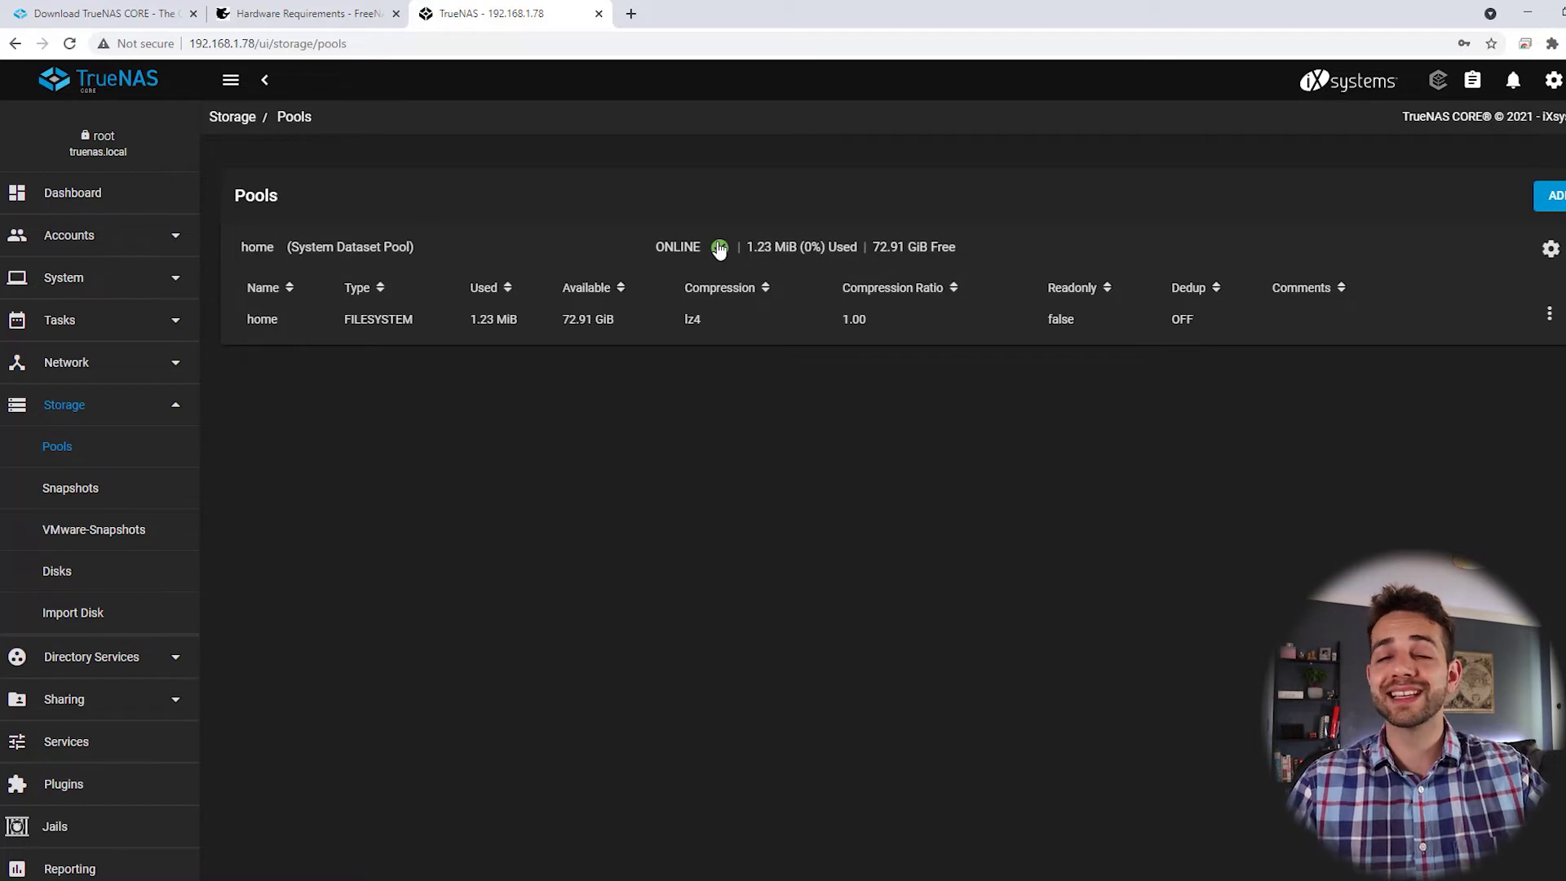
# Step: Add a child dataset named 'data' under home from its actions menu and submit it
pyautogui.click(1556, 325)
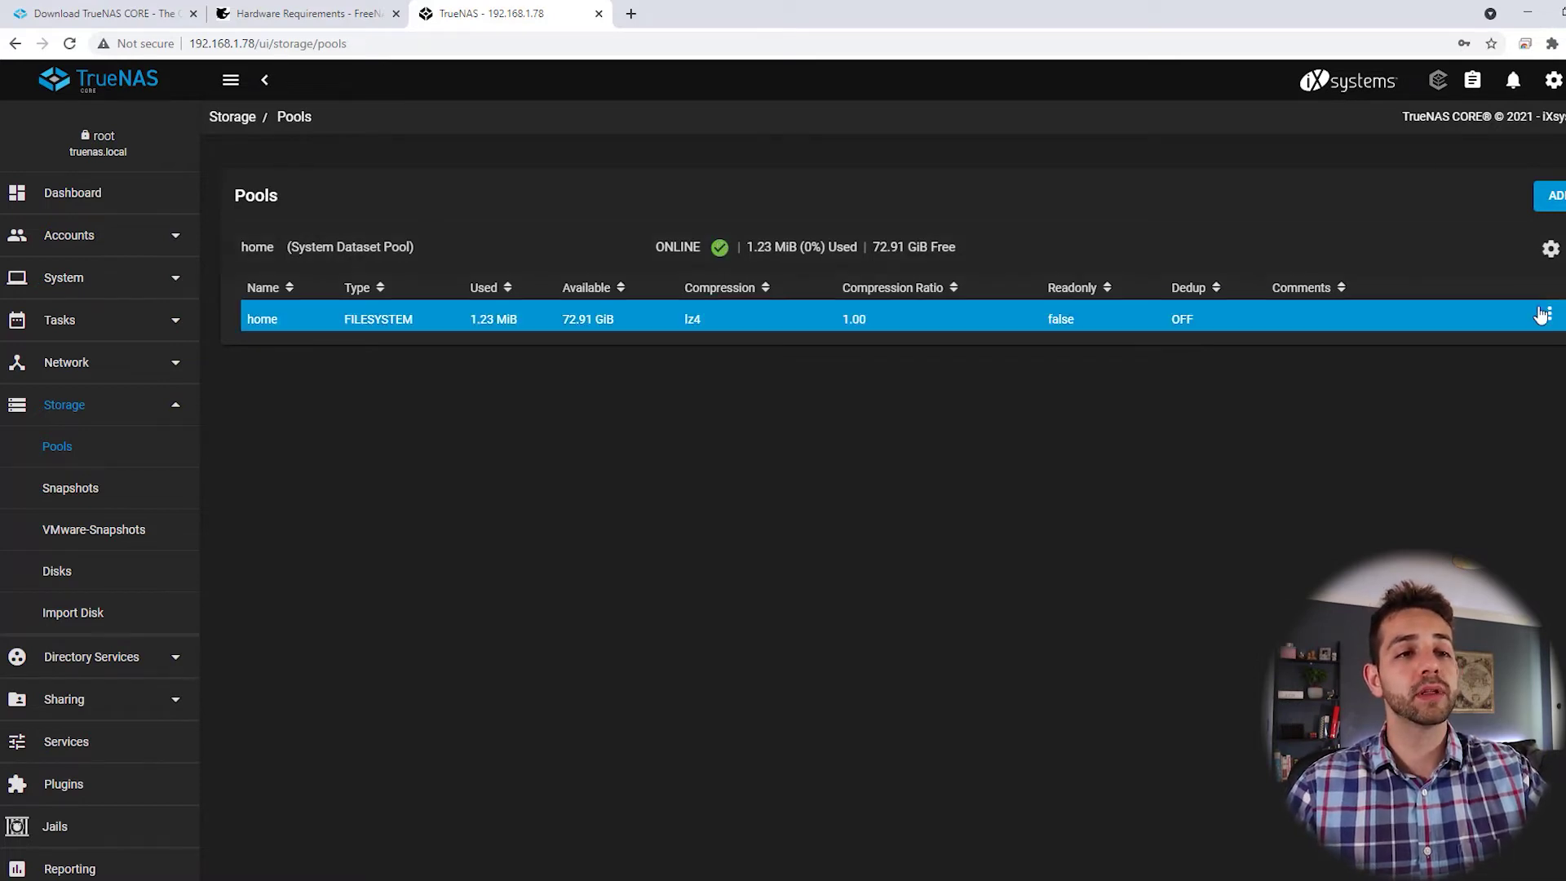
pyautogui.click(1550, 318)
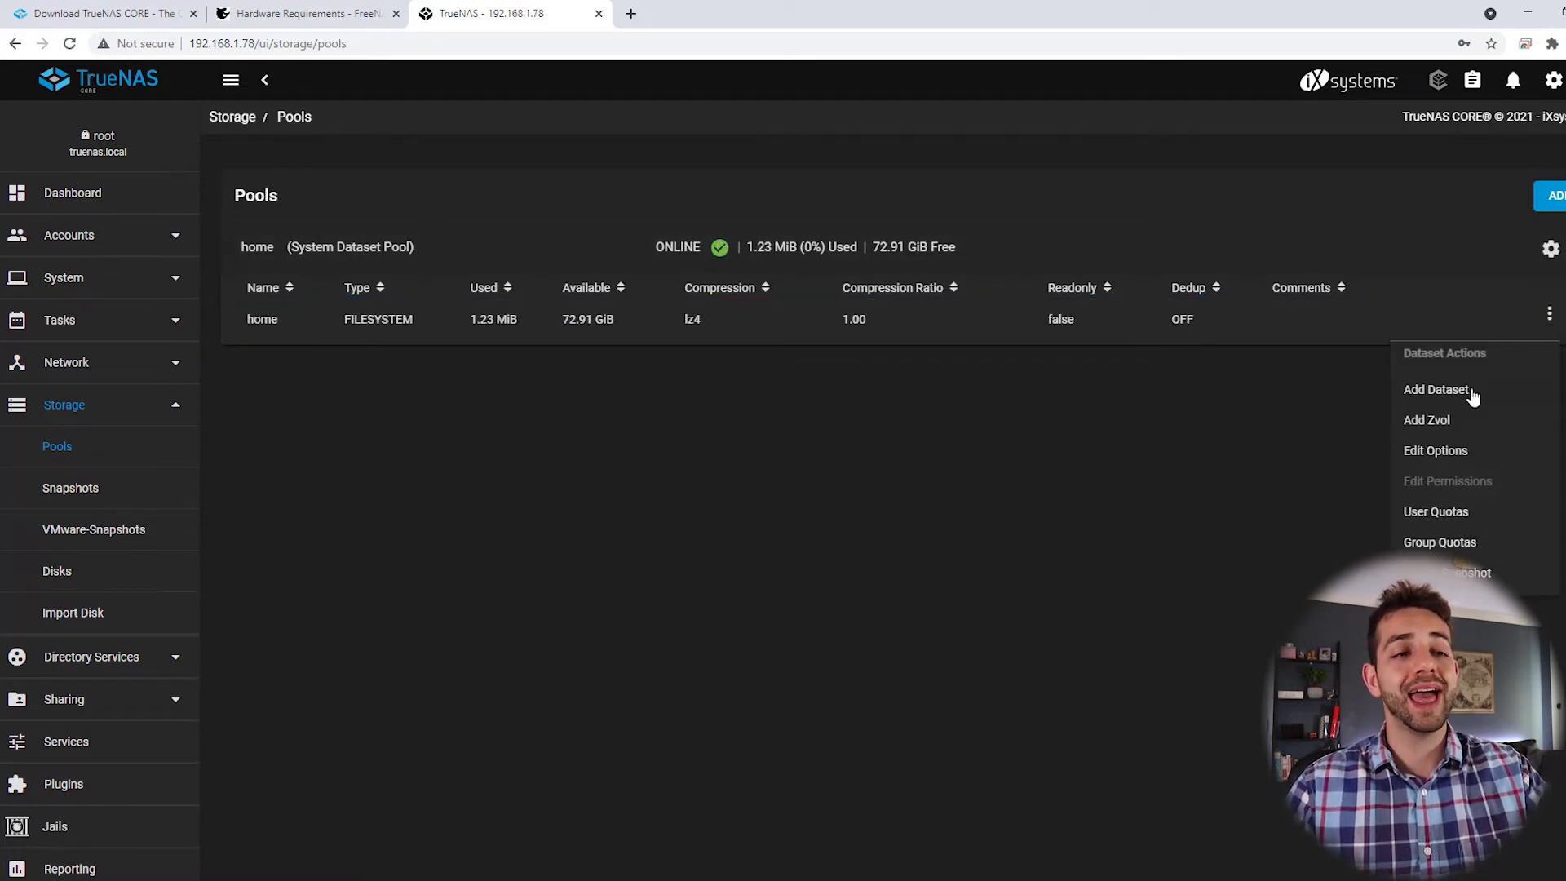
pyautogui.click(1464, 389)
pyautogui.click(554, 208)
pyautogui.write('data')
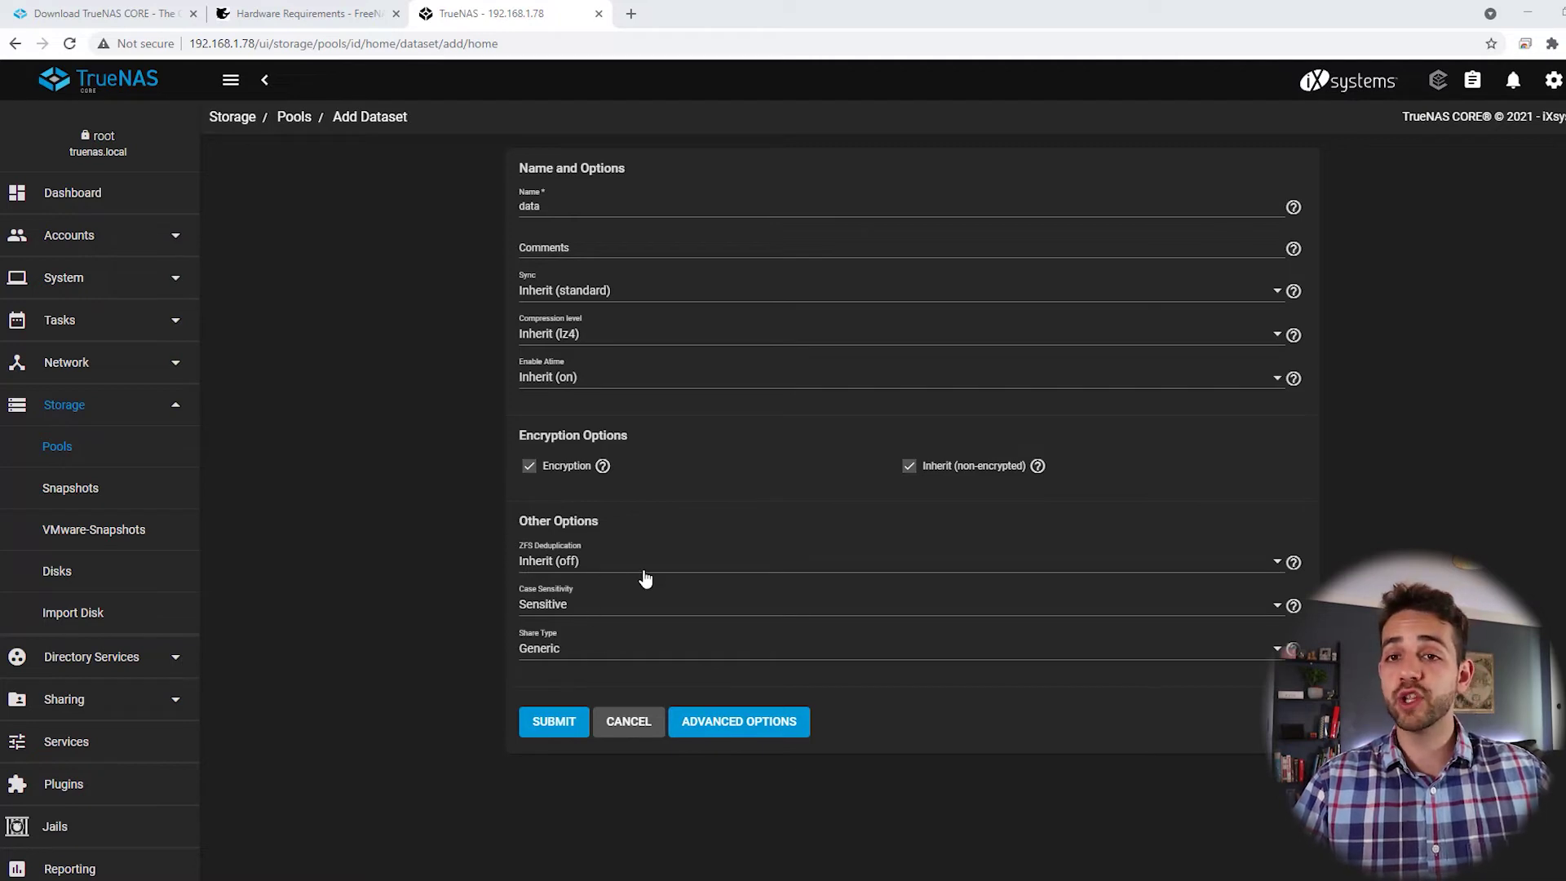
pyautogui.click(549, 723)
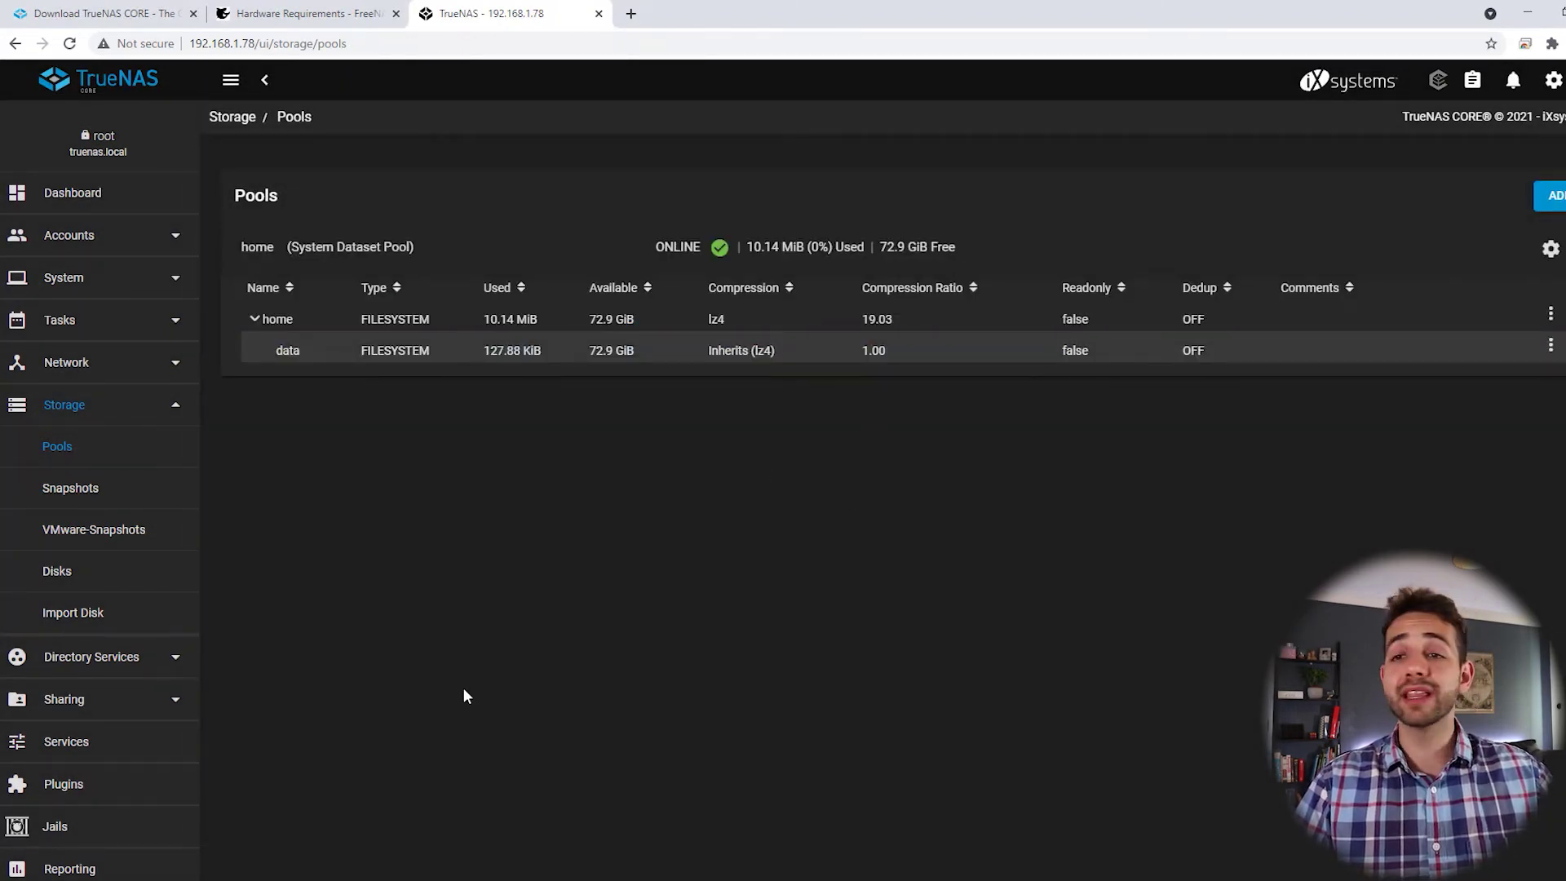
# Step: Go to Accounts > Users, dismiss the built-in users note, and begin adding a user
pyautogui.click(68, 246)
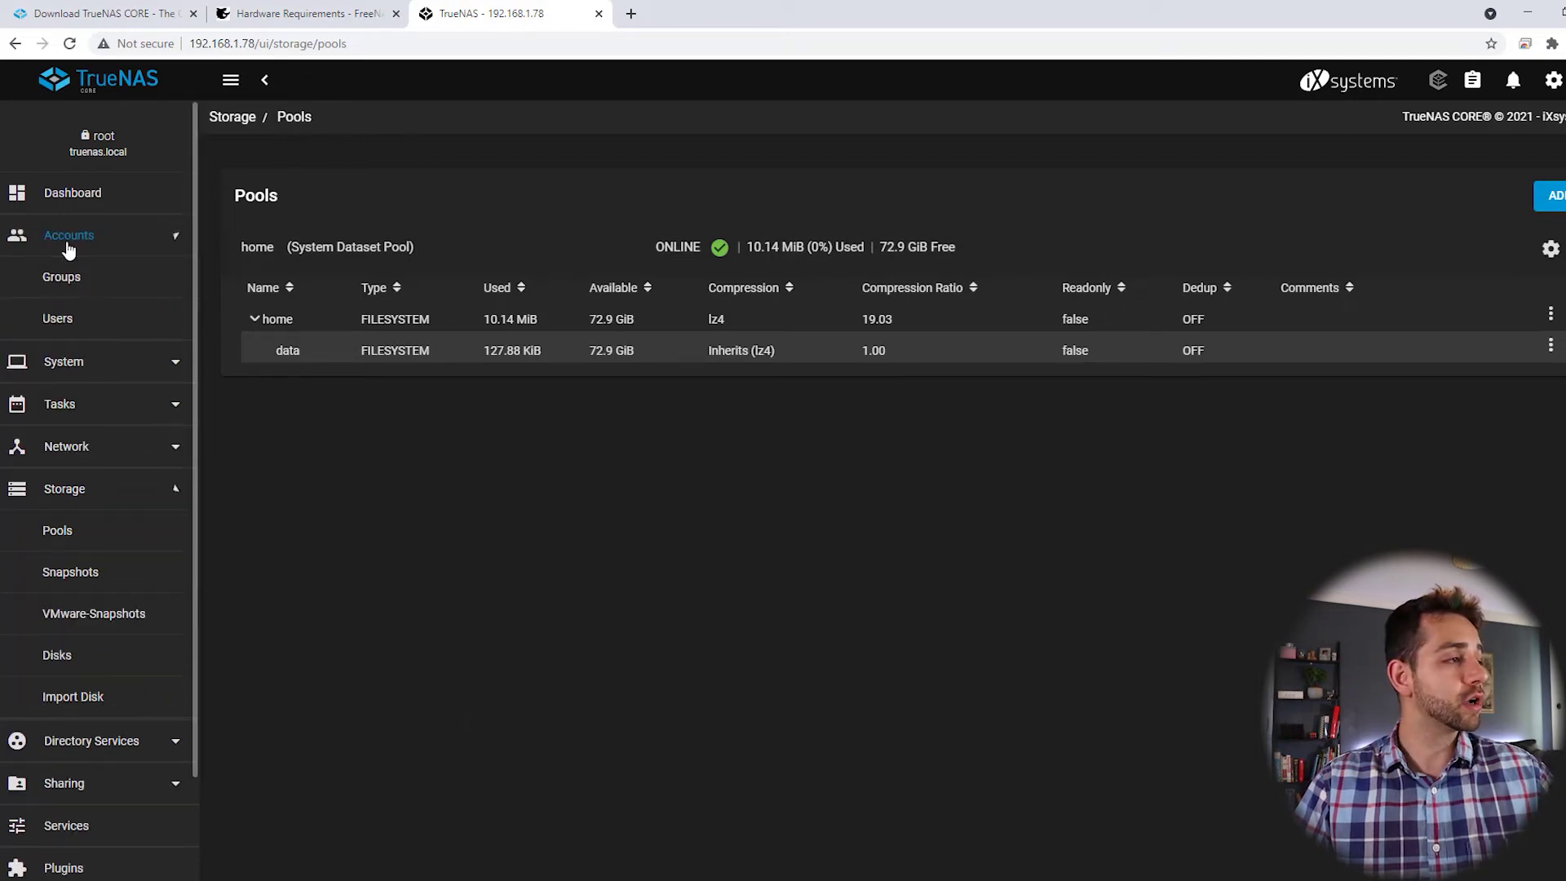
pyautogui.click(57, 320)
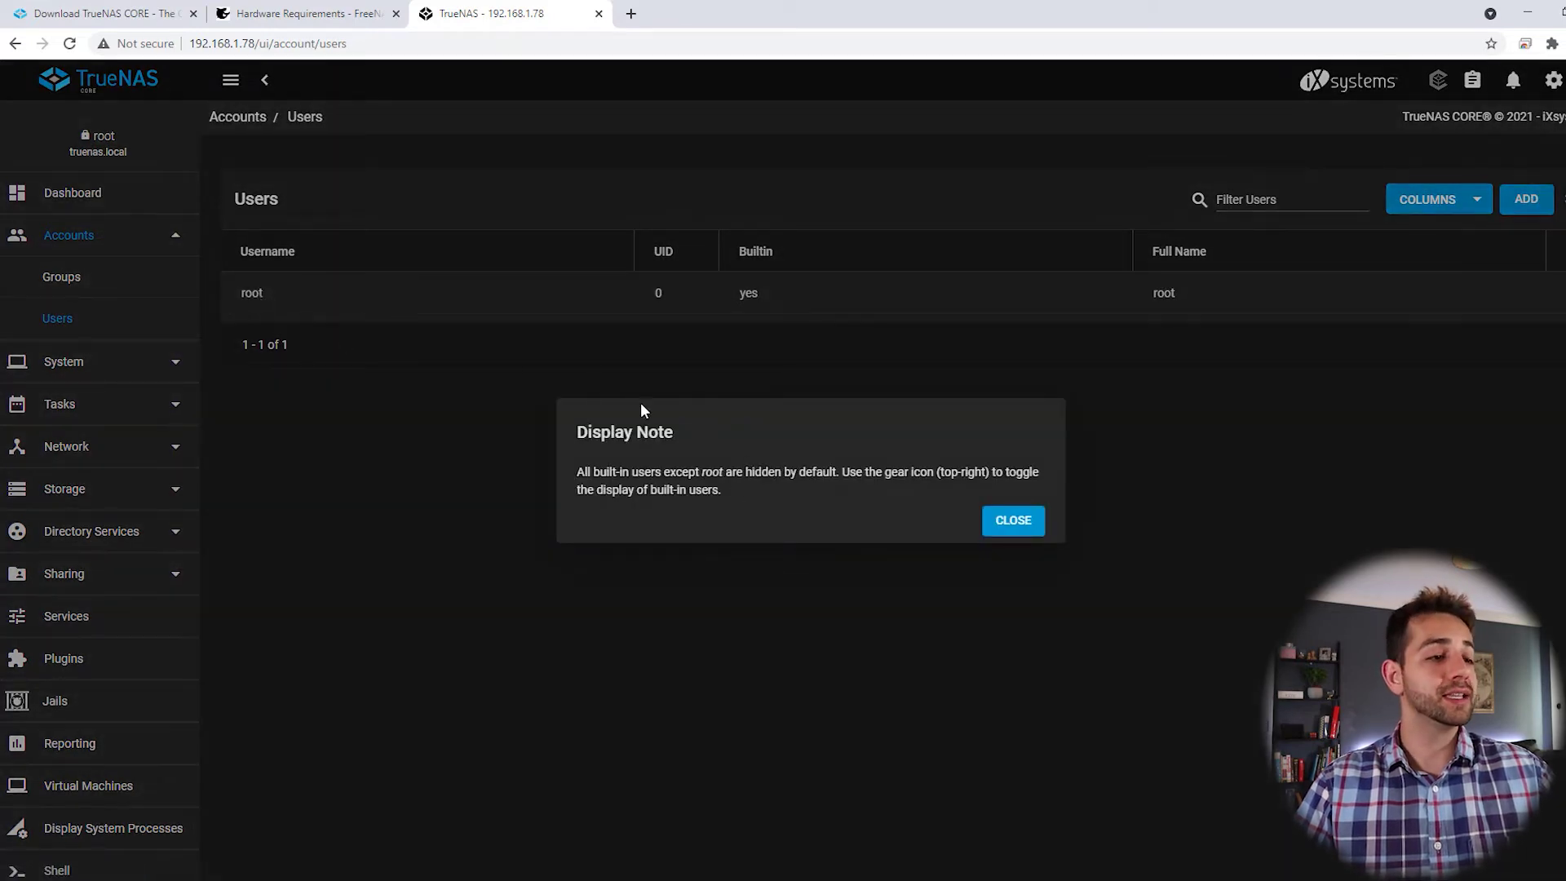
pyautogui.click(1023, 523)
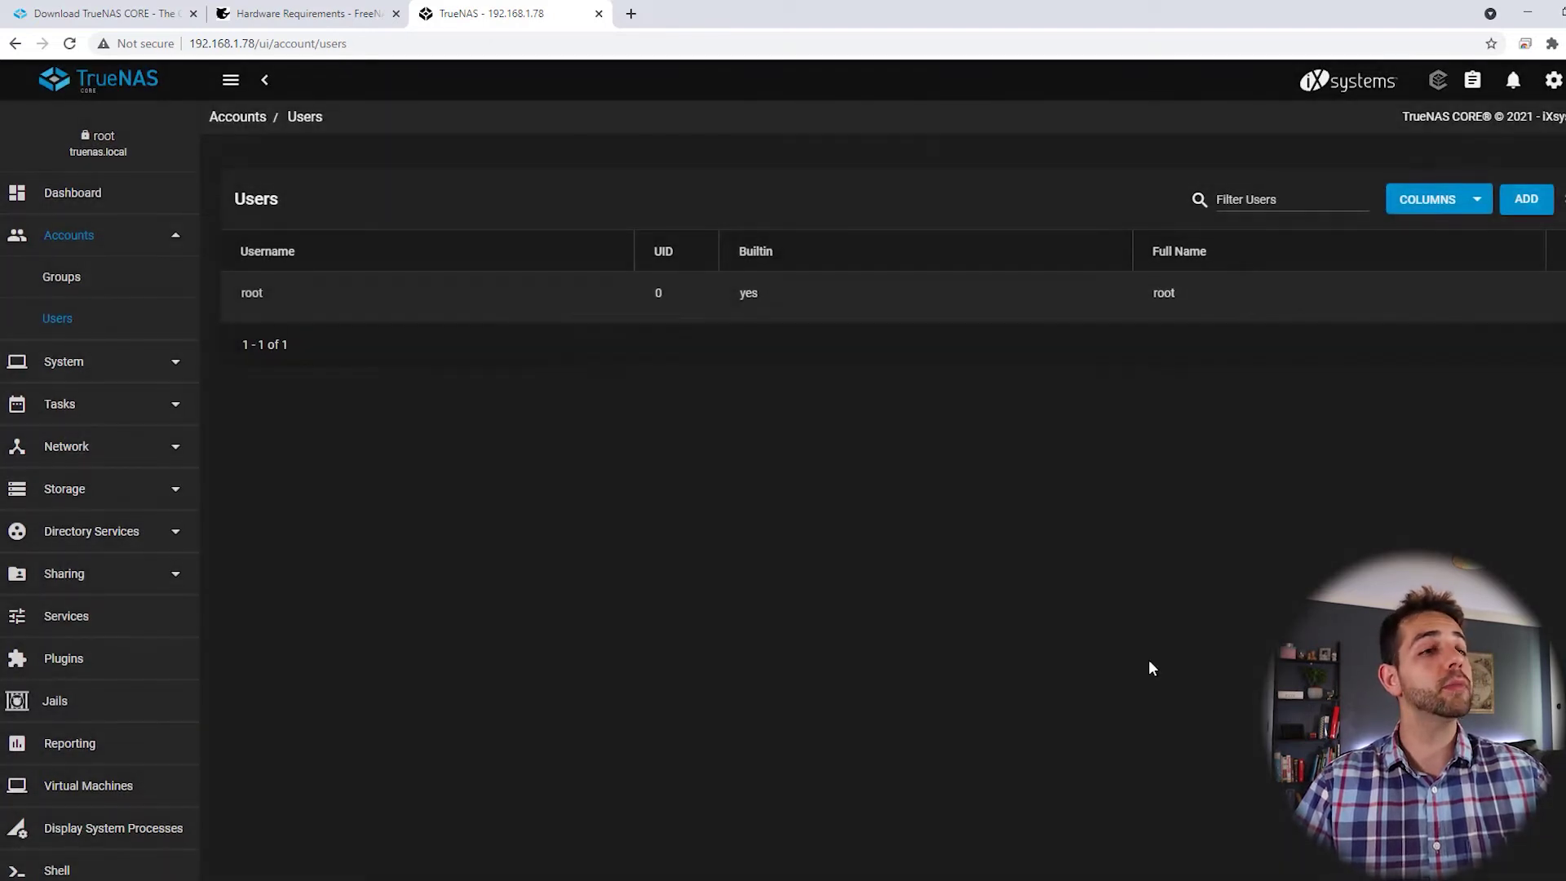
pyautogui.click(1529, 201)
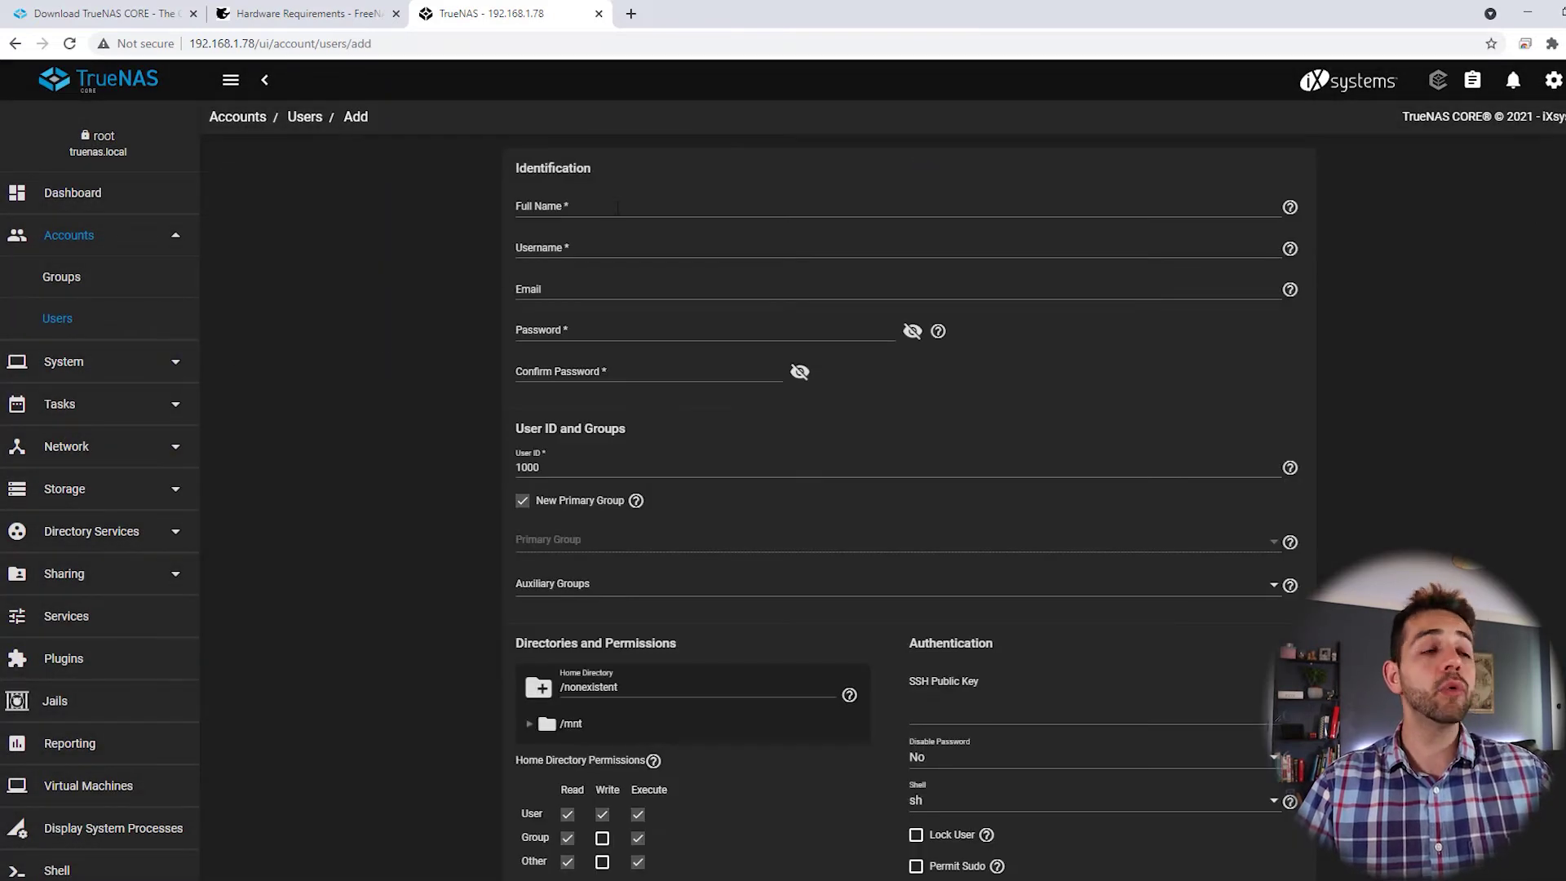
# Step: Enter the new user's full name, username and password
pyautogui.click(618, 208)
pyautogui.write('sauber')
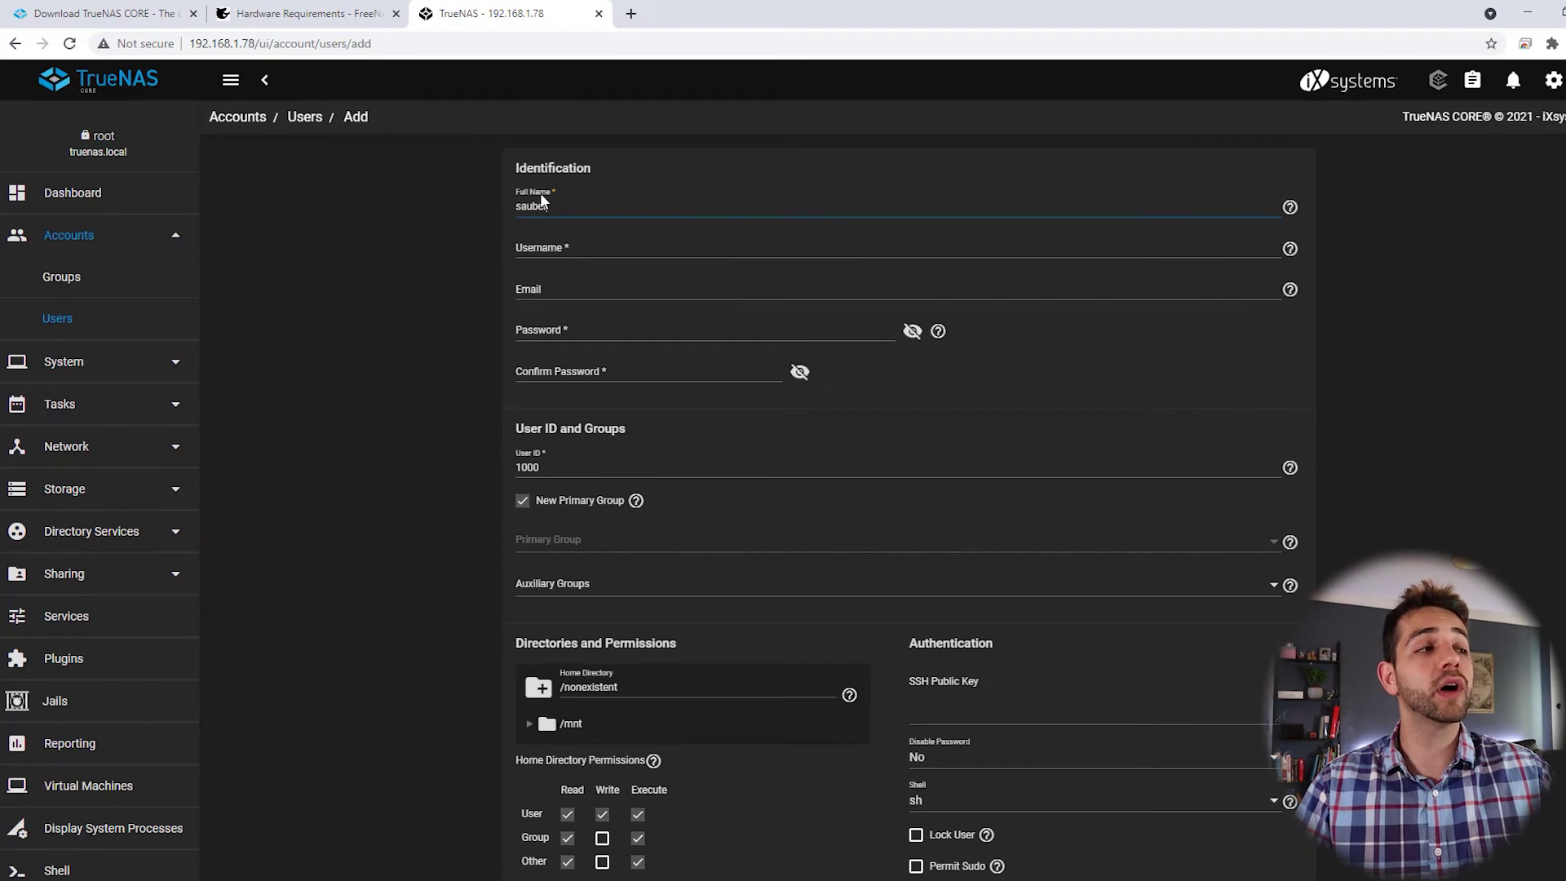
pyautogui.press('Tab')
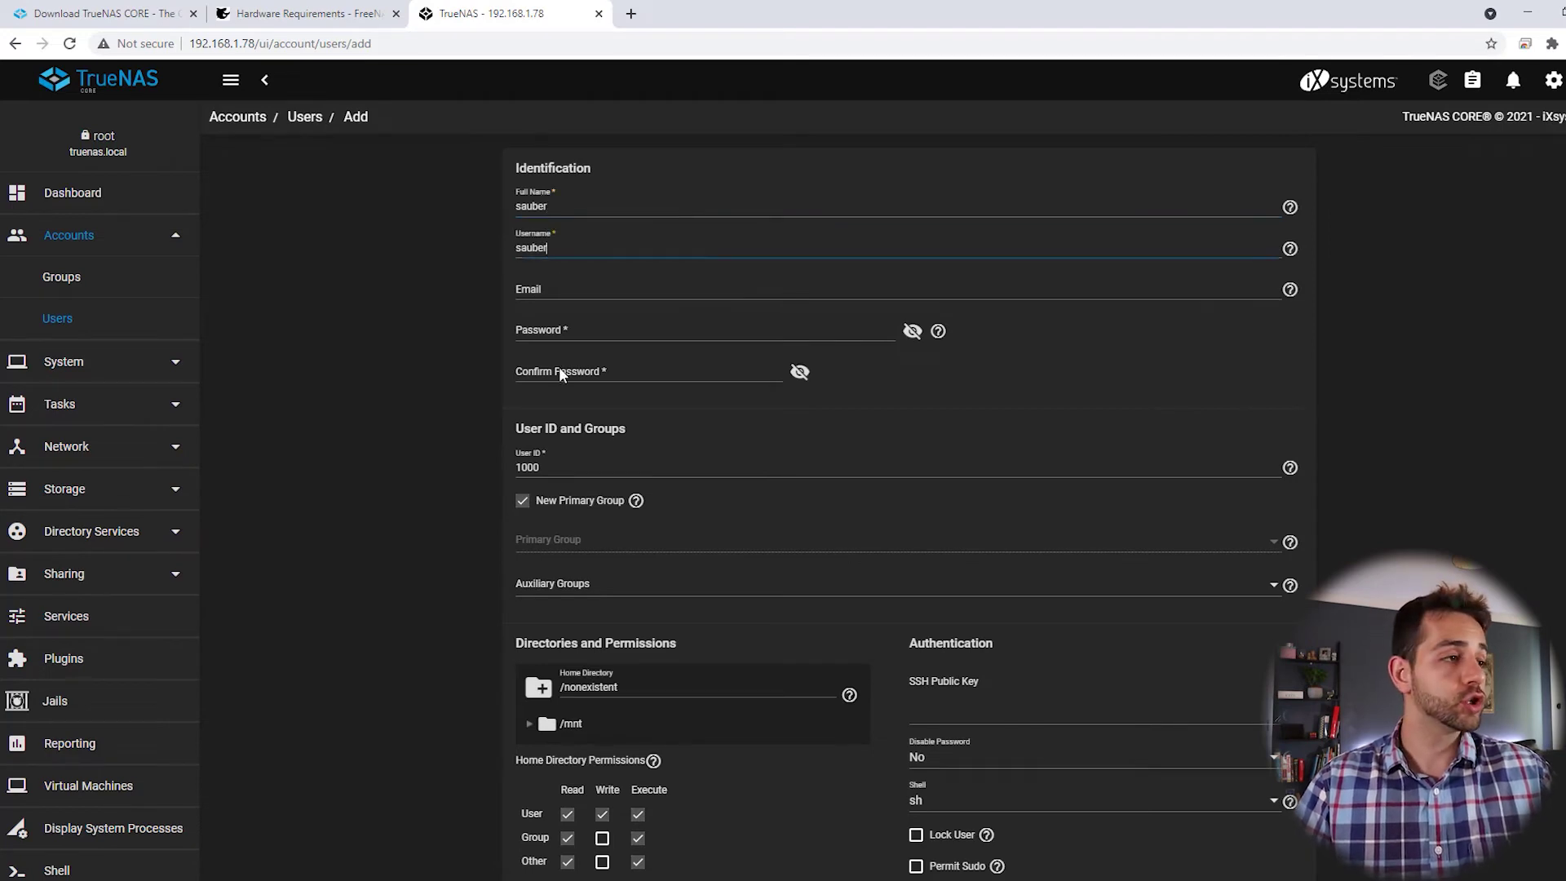
pyautogui.click(623, 329)
pyautogui.write('****')
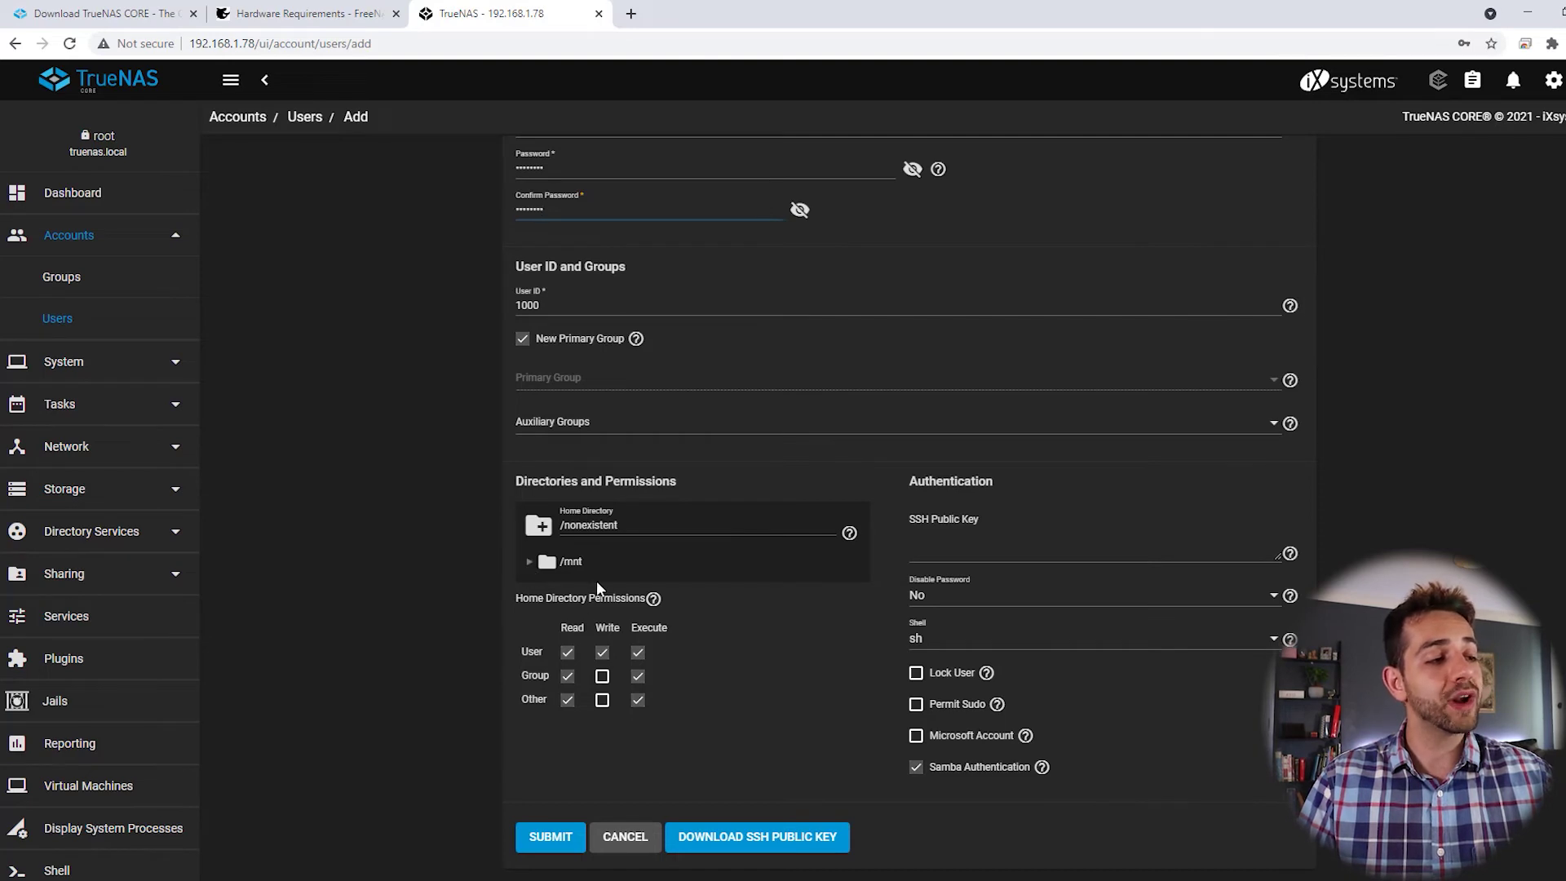
# Step: Set home directory /mnt/home/data, enable Microsoft Account and Permit Sudo, and submit the user
pyautogui.click(528, 563)
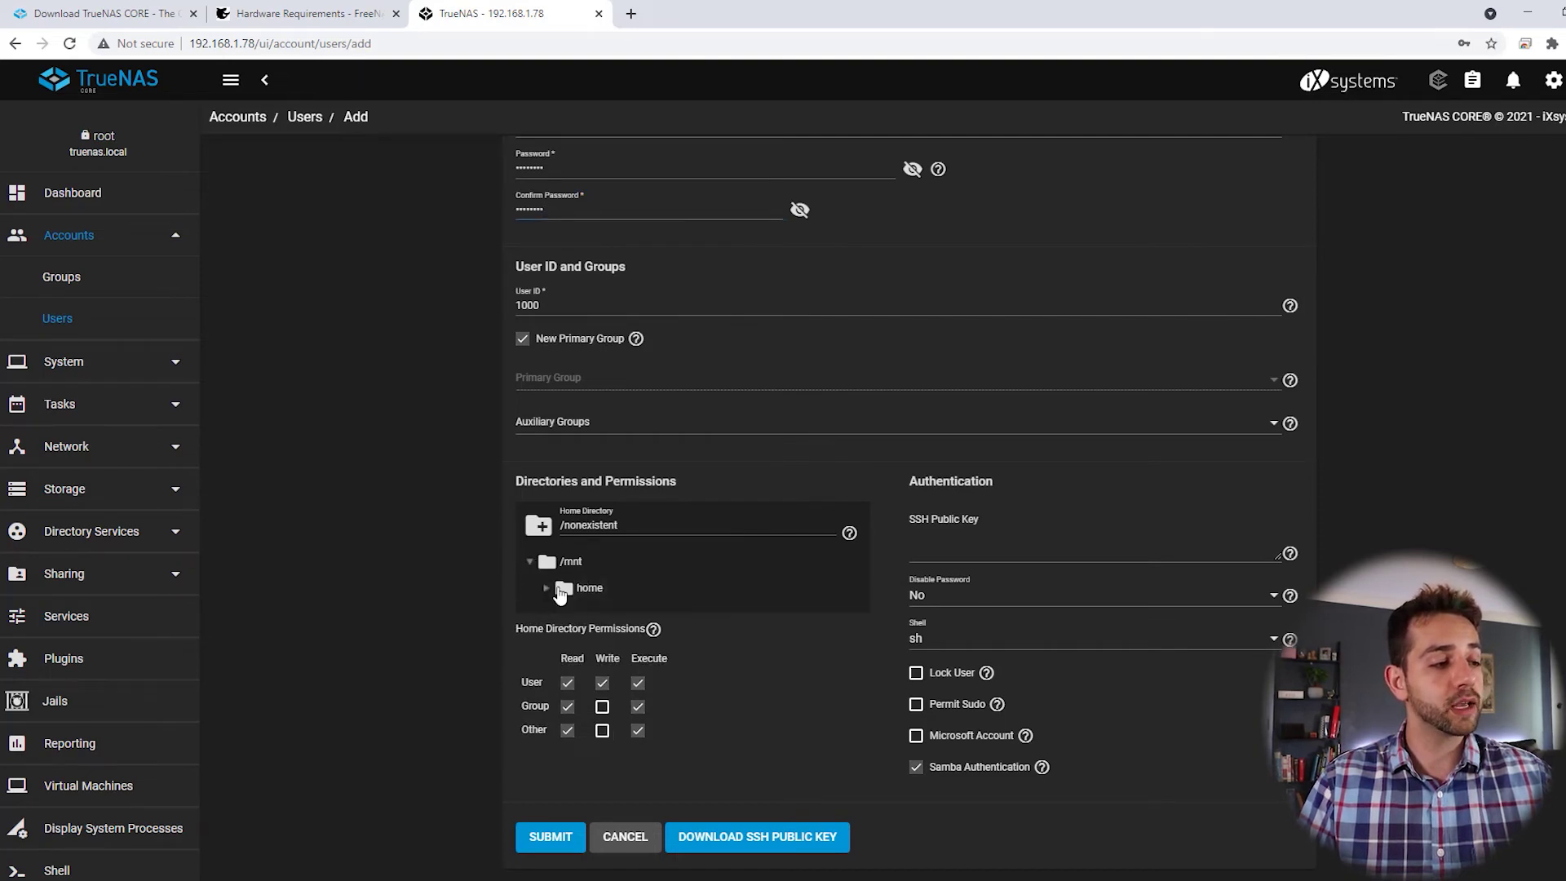
pyautogui.click(547, 588)
pyautogui.click(602, 616)
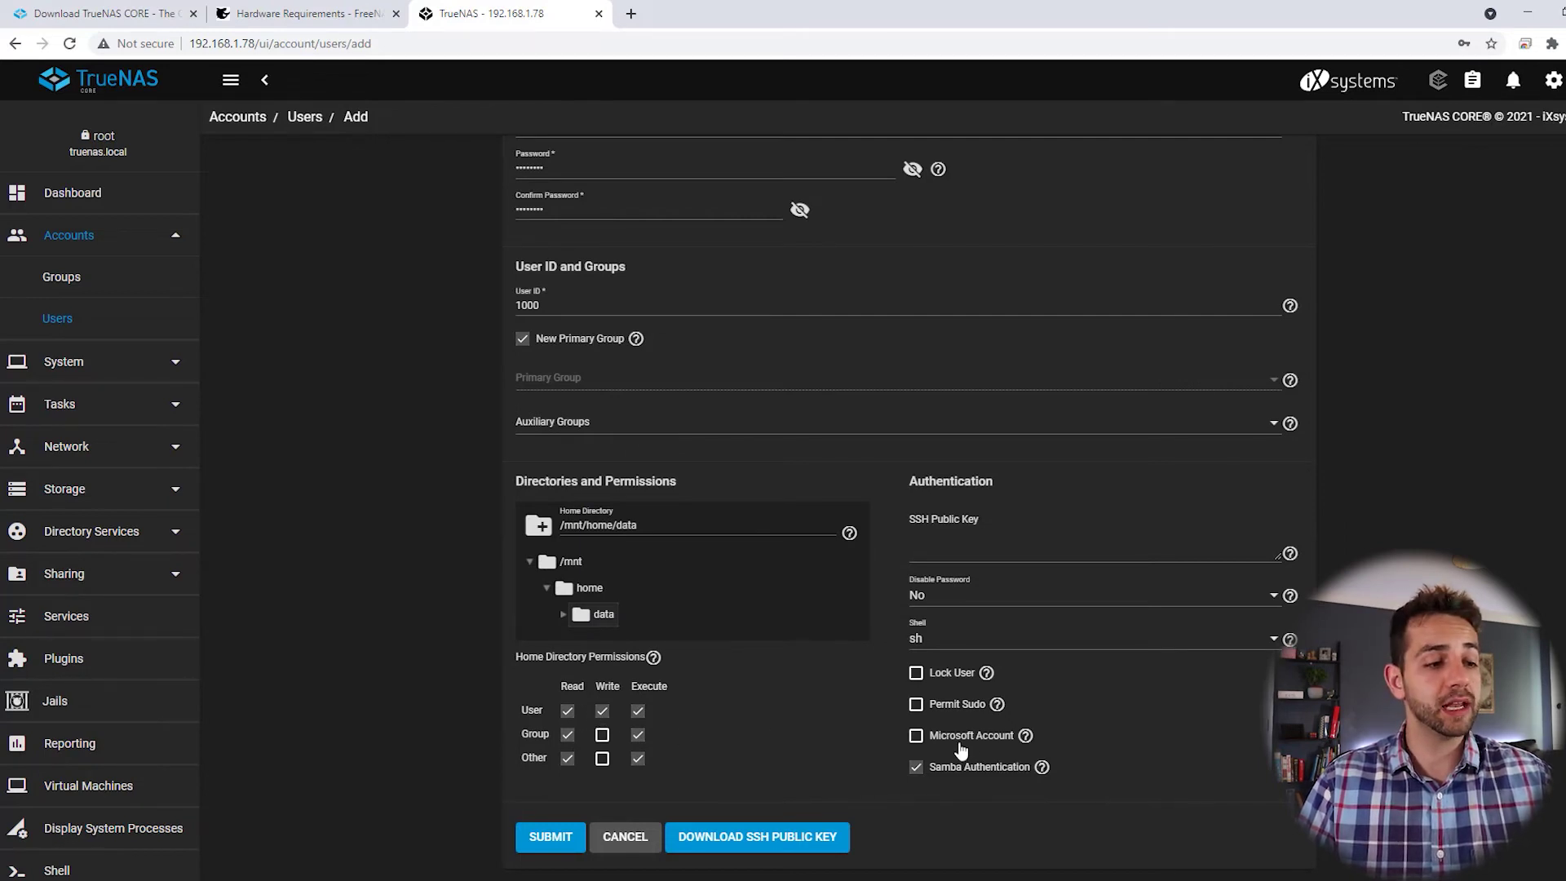
pyautogui.click(942, 742)
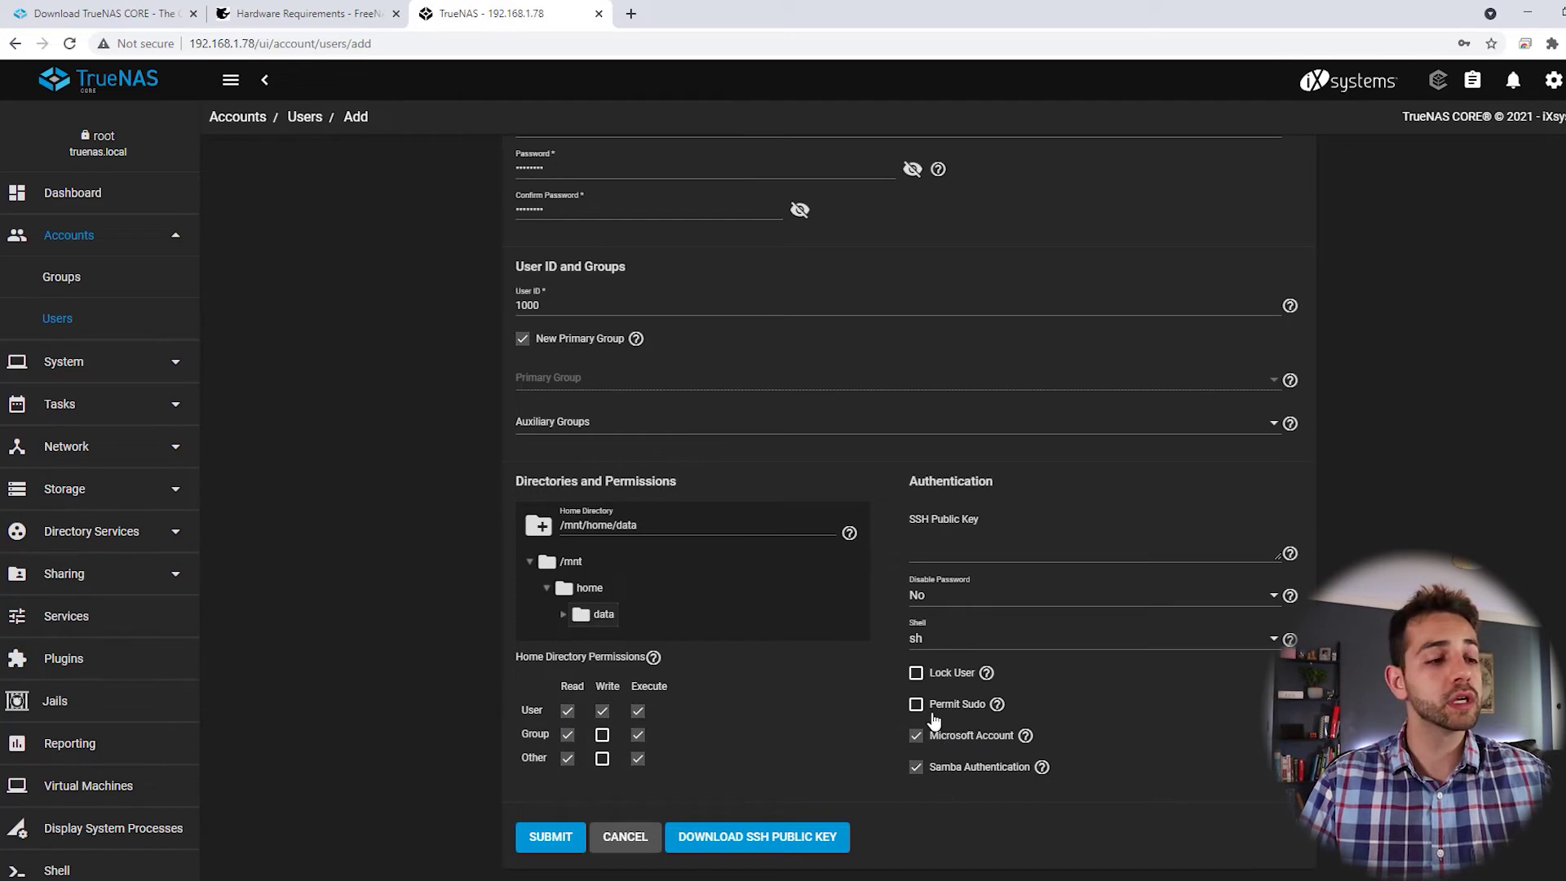
pyautogui.click(952, 715)
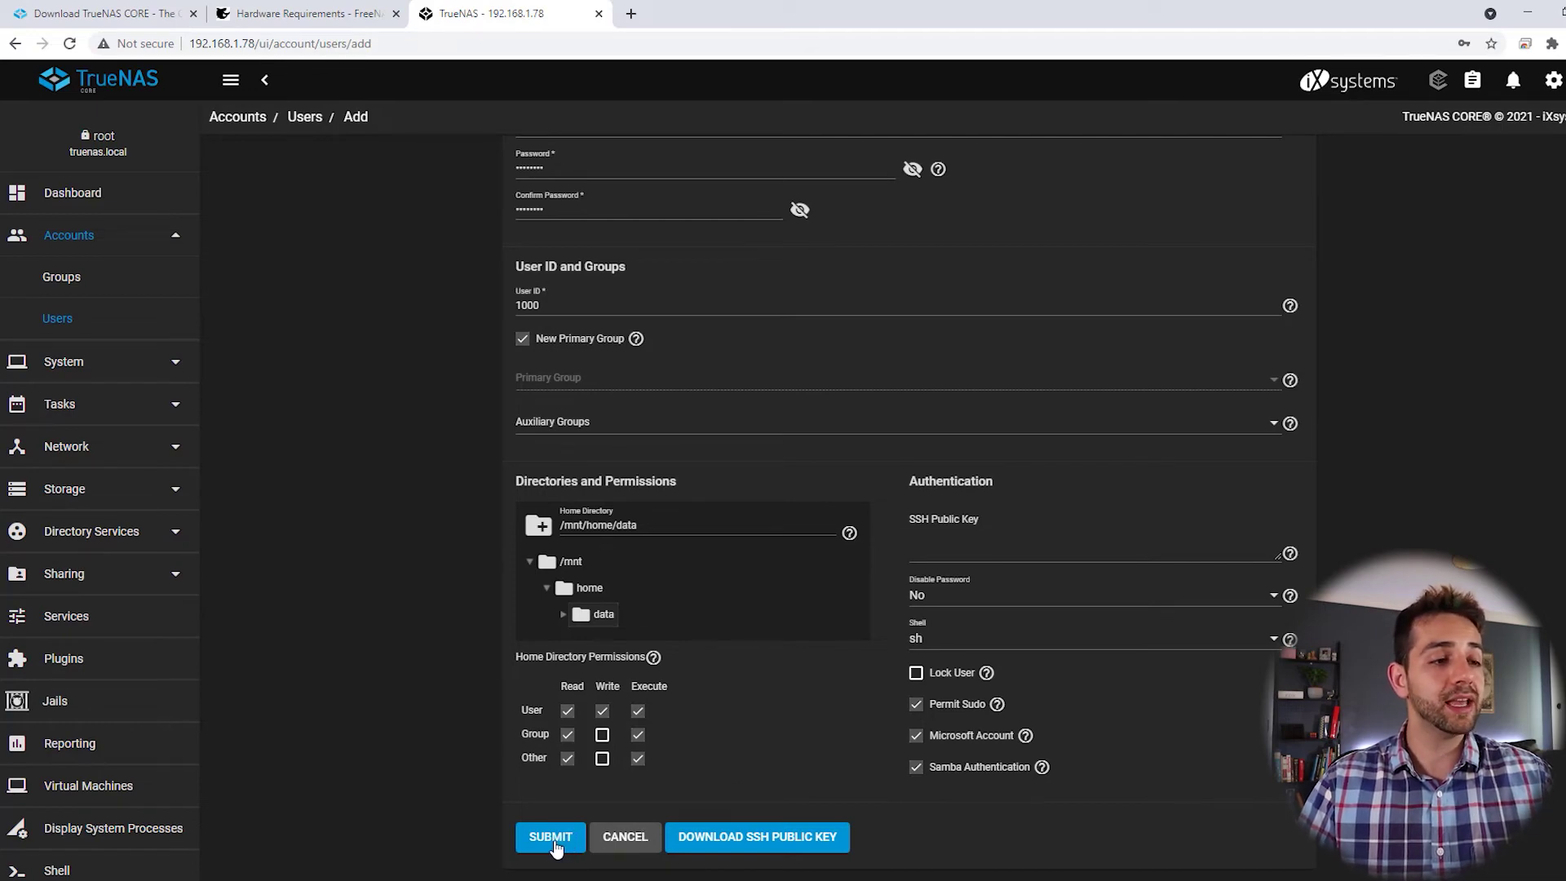
pyautogui.click(551, 837)
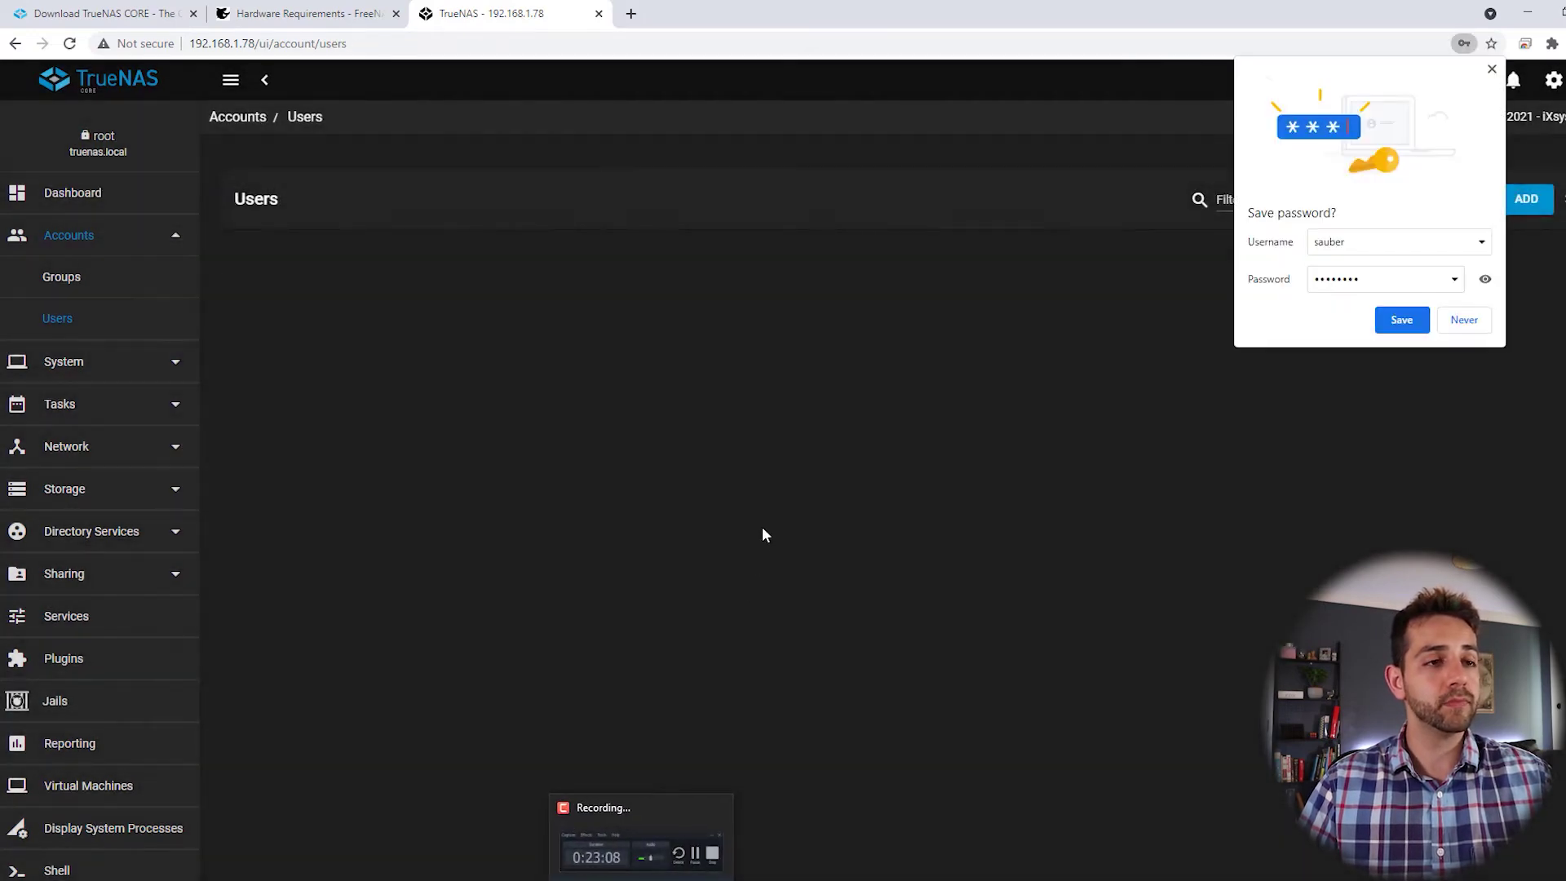
pyautogui.click(1498, 75)
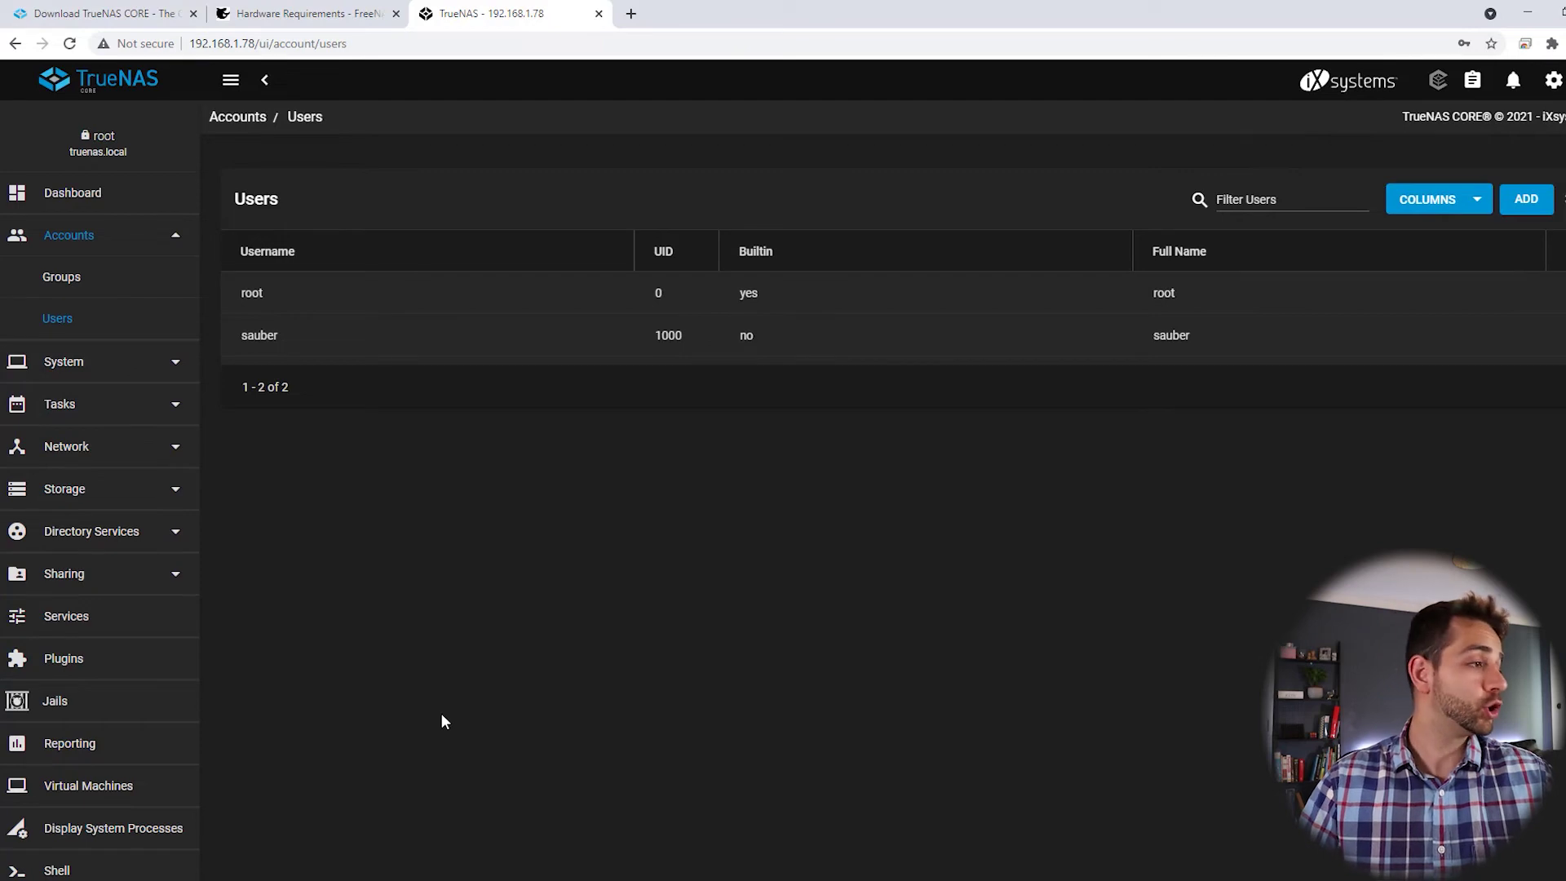
# Step: Add a Windows (SMB) share with path /mnt/home/data
pyautogui.click(71, 577)
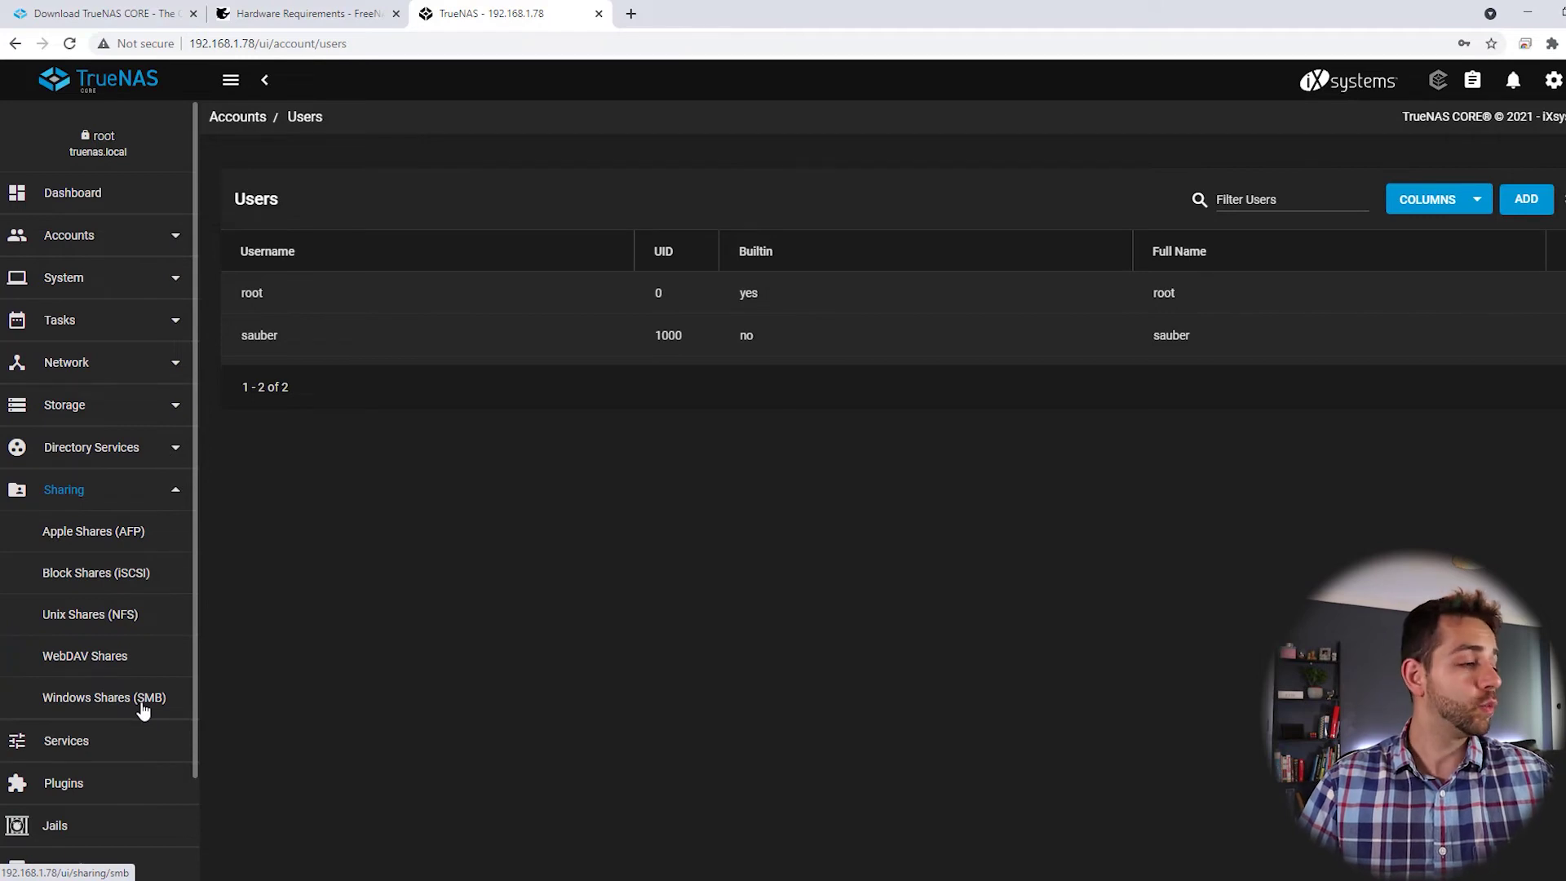
pyautogui.click(142, 710)
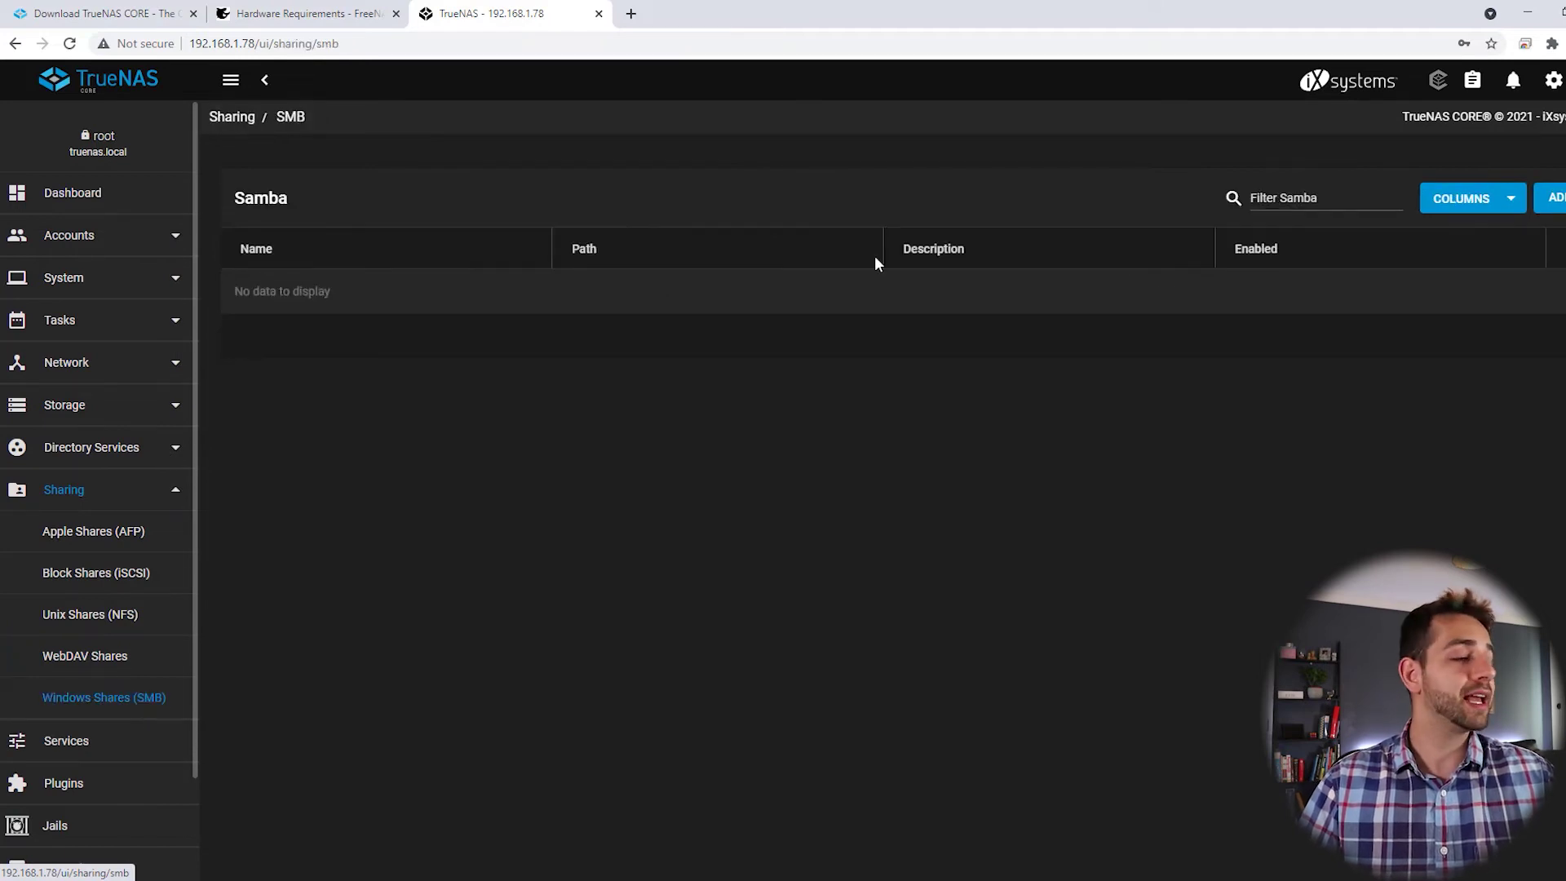
pyautogui.click(1546, 200)
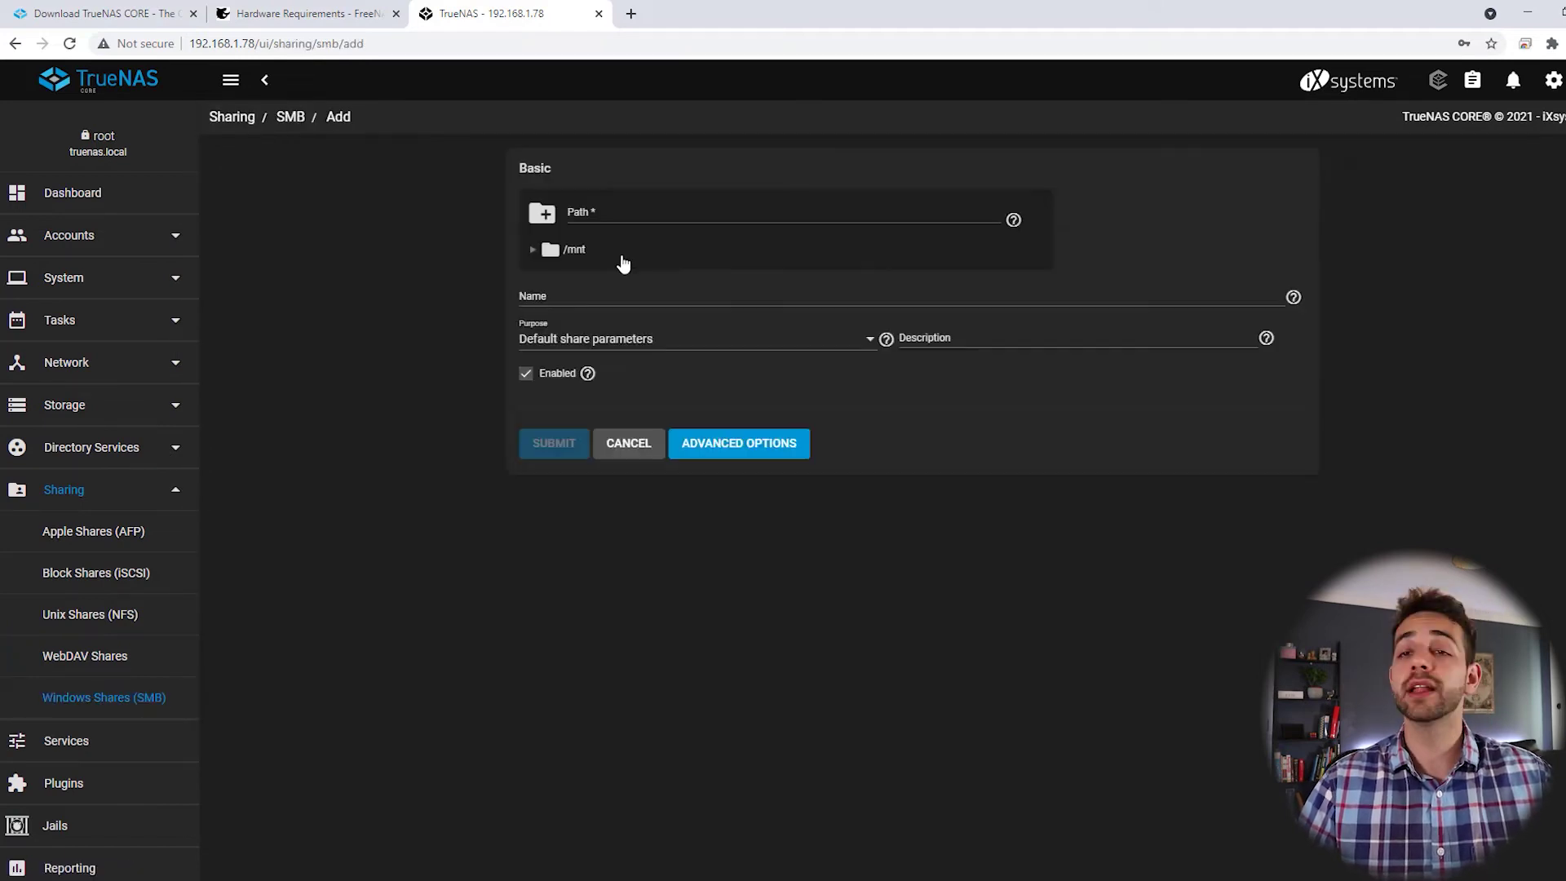
pyautogui.click(533, 250)
pyautogui.click(557, 276)
pyautogui.click(604, 303)
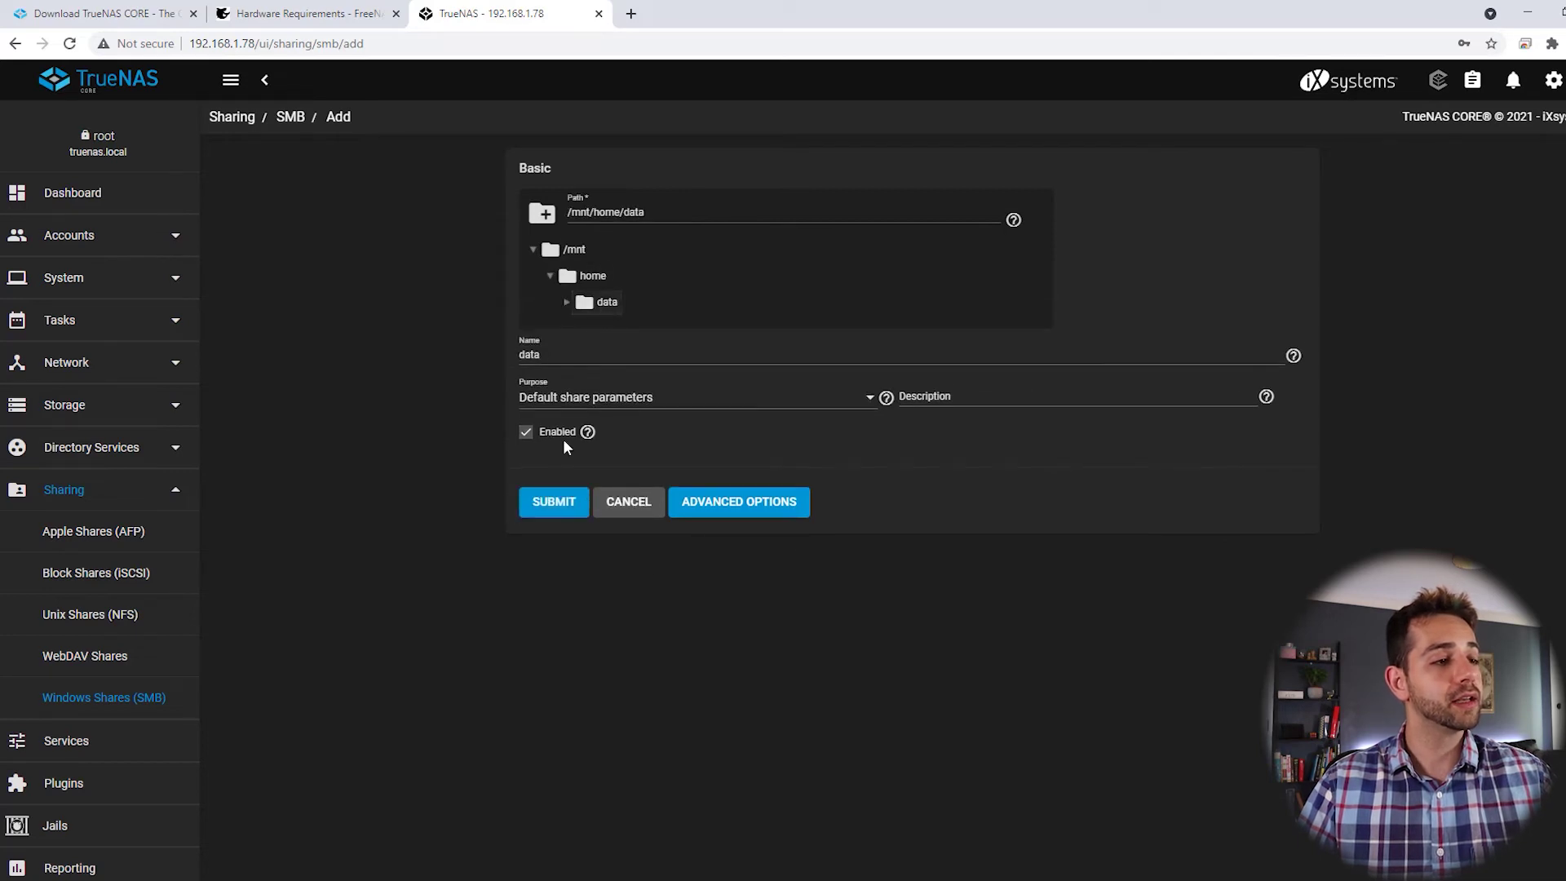
pyautogui.click(554, 506)
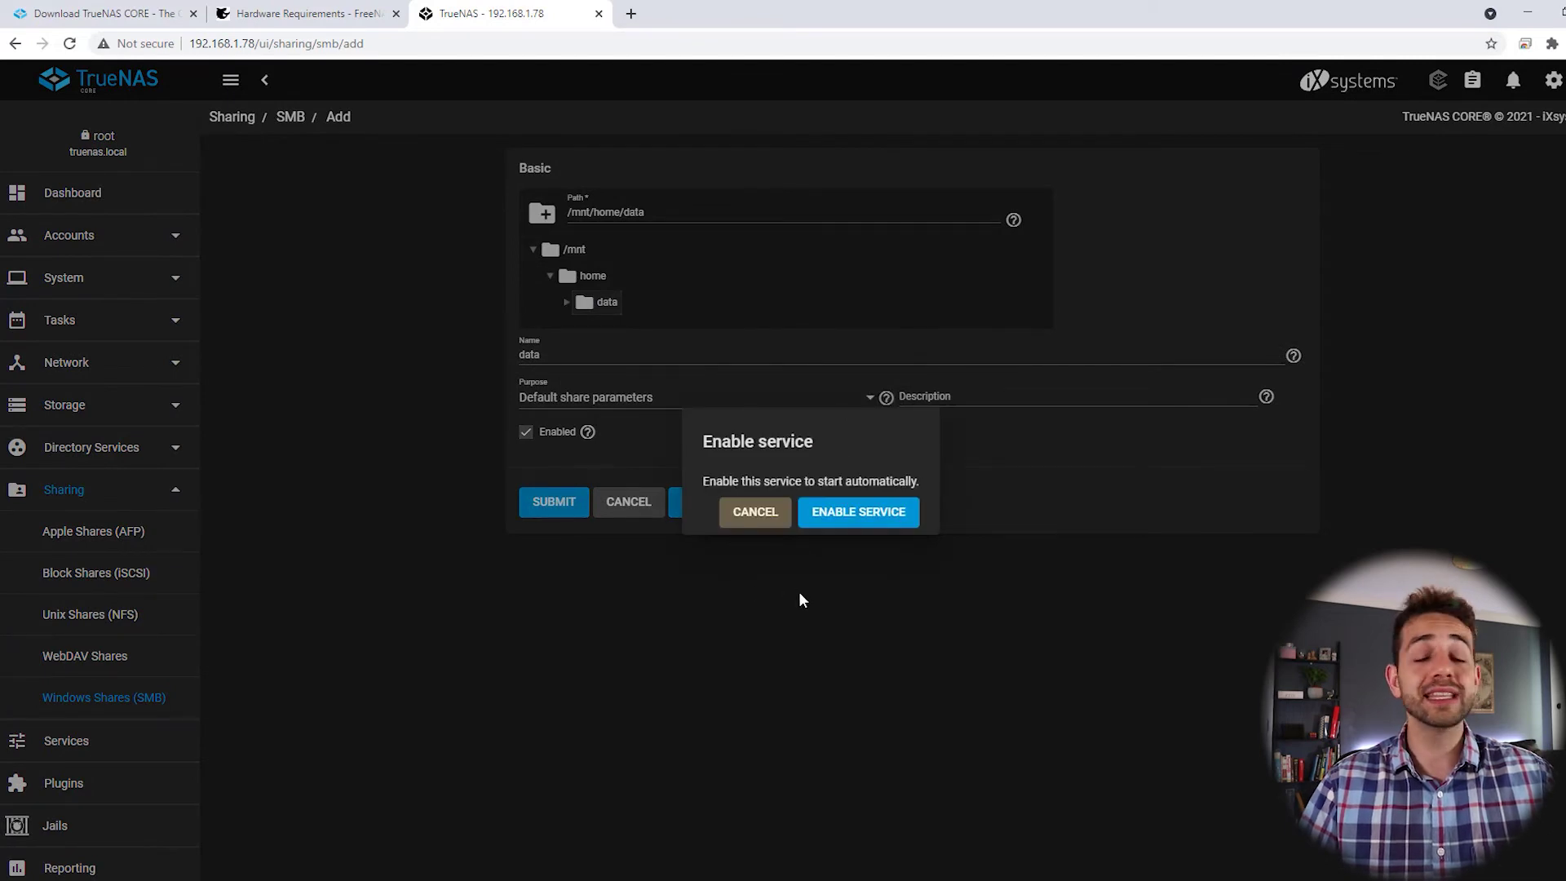
# Step: Enable the SMB service and proceed to configure the dataset's ACL
pyautogui.click(880, 526)
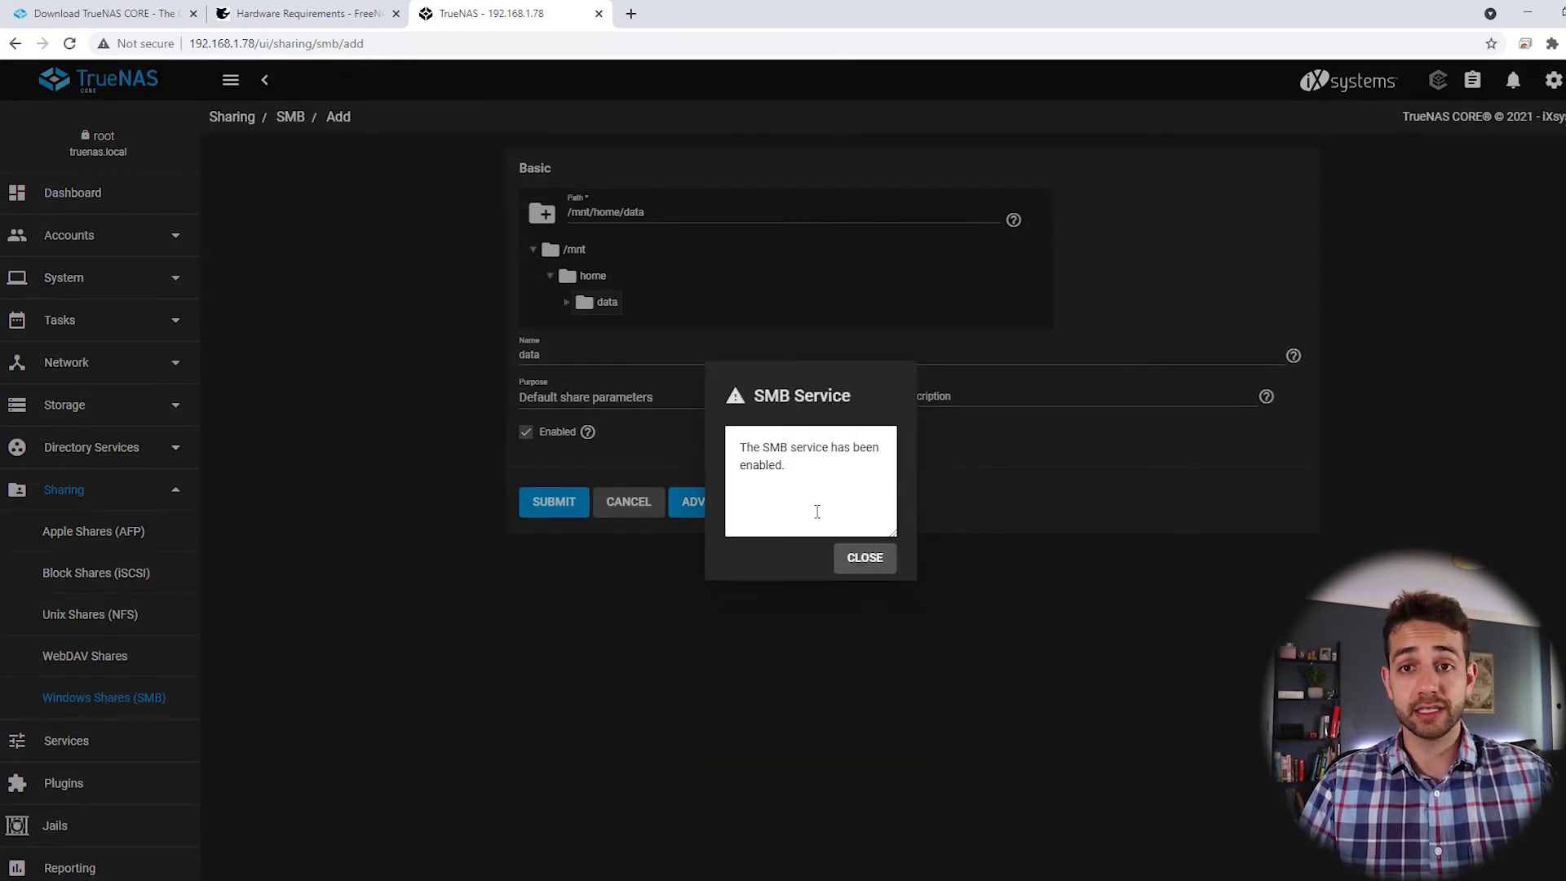
pyautogui.click(866, 558)
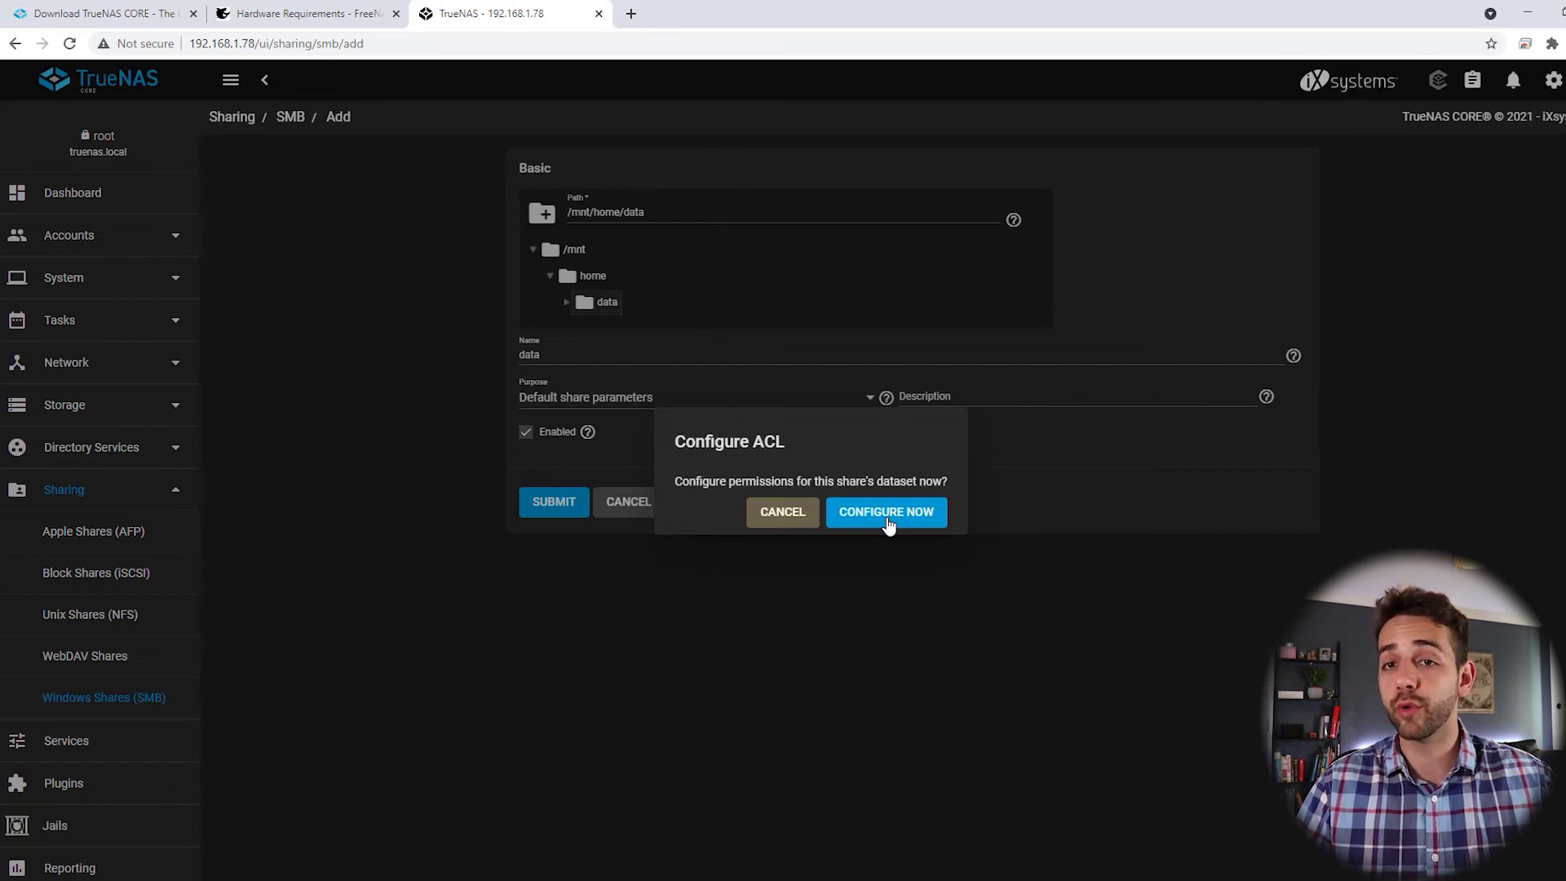
pyautogui.click(888, 522)
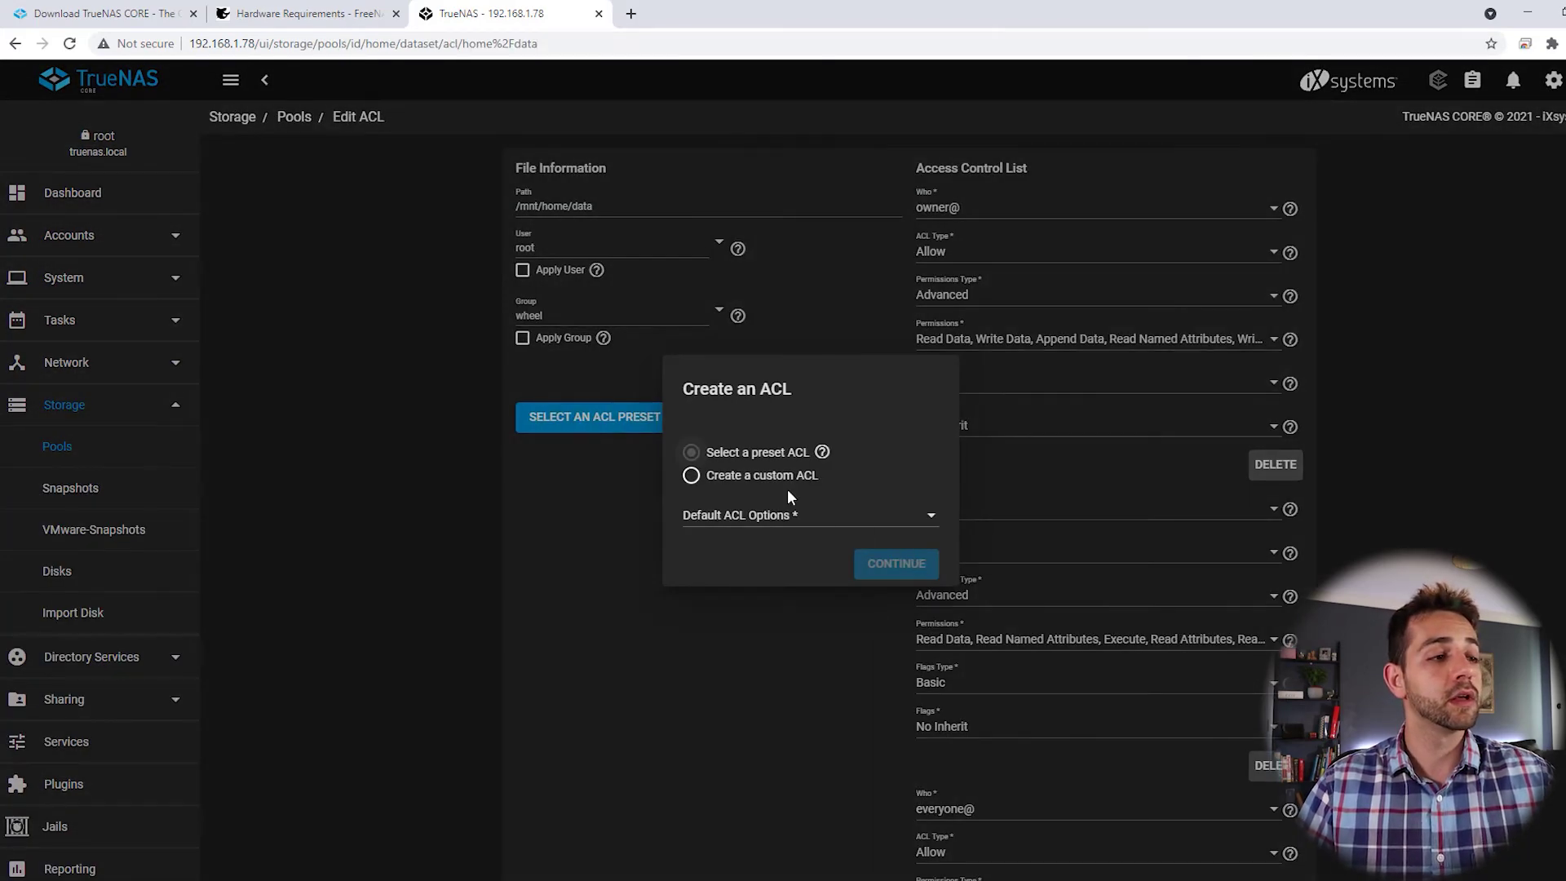
# Step: Apply the RESTRICTED default ACL preset to the data dataset
pyautogui.click(788, 514)
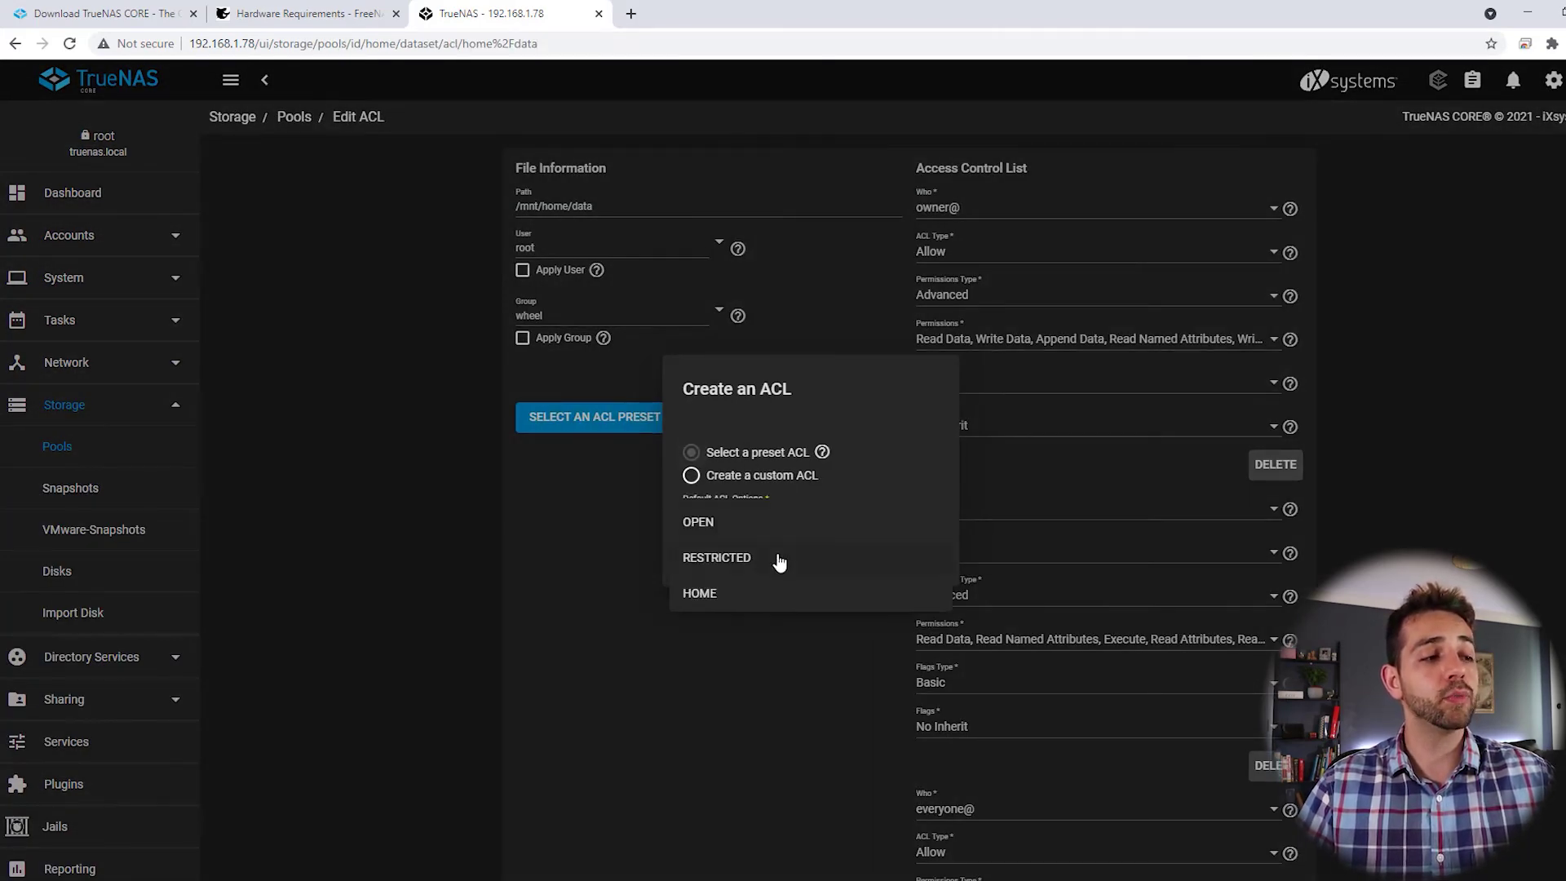
pyautogui.click(779, 561)
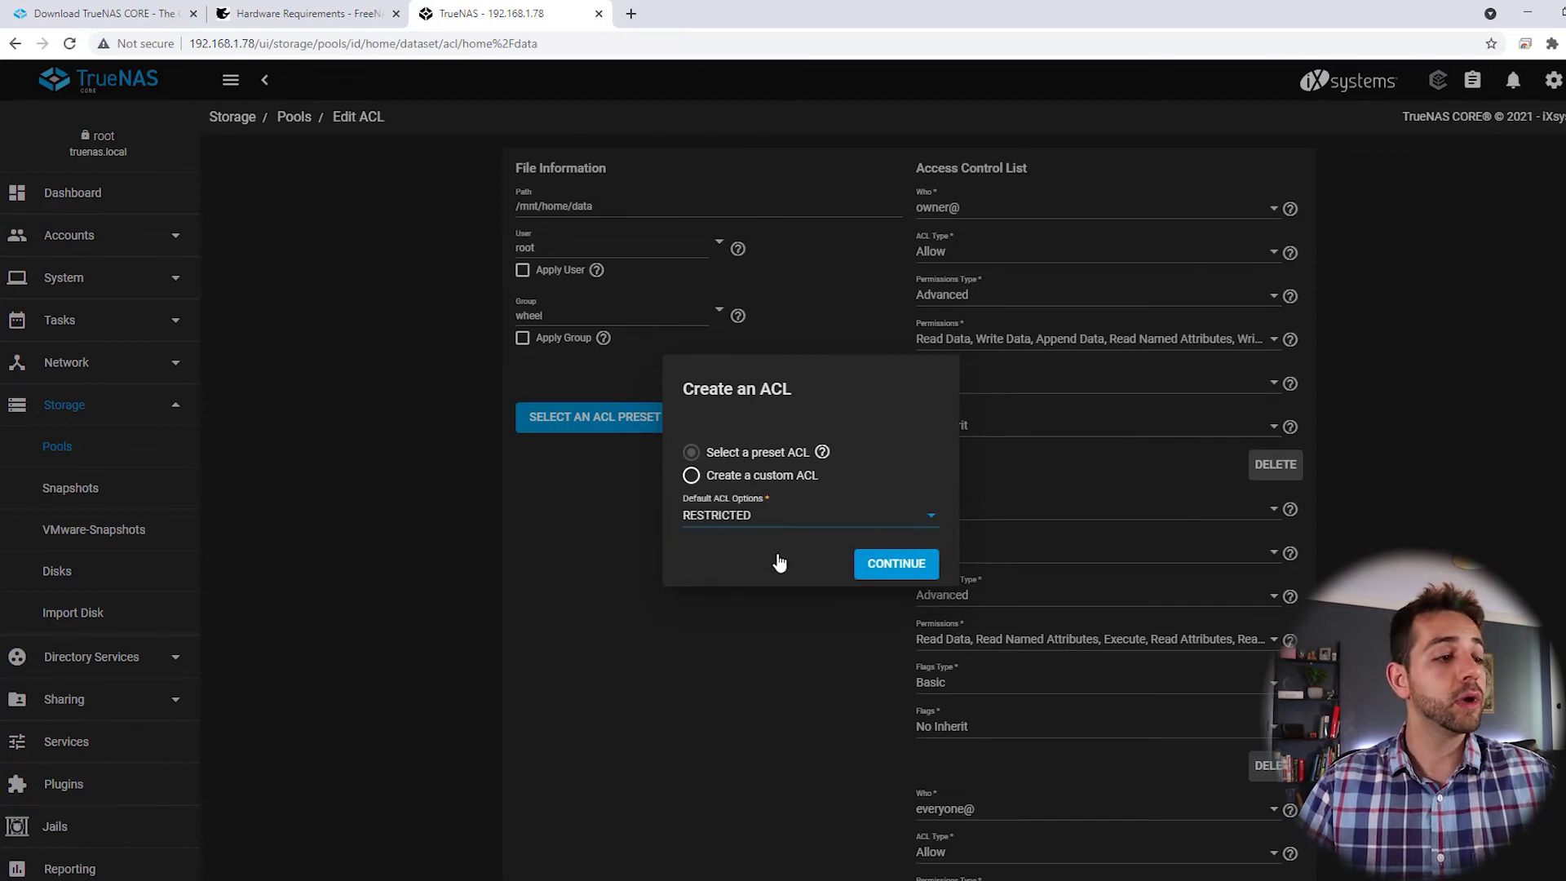
pyautogui.click(710, 517)
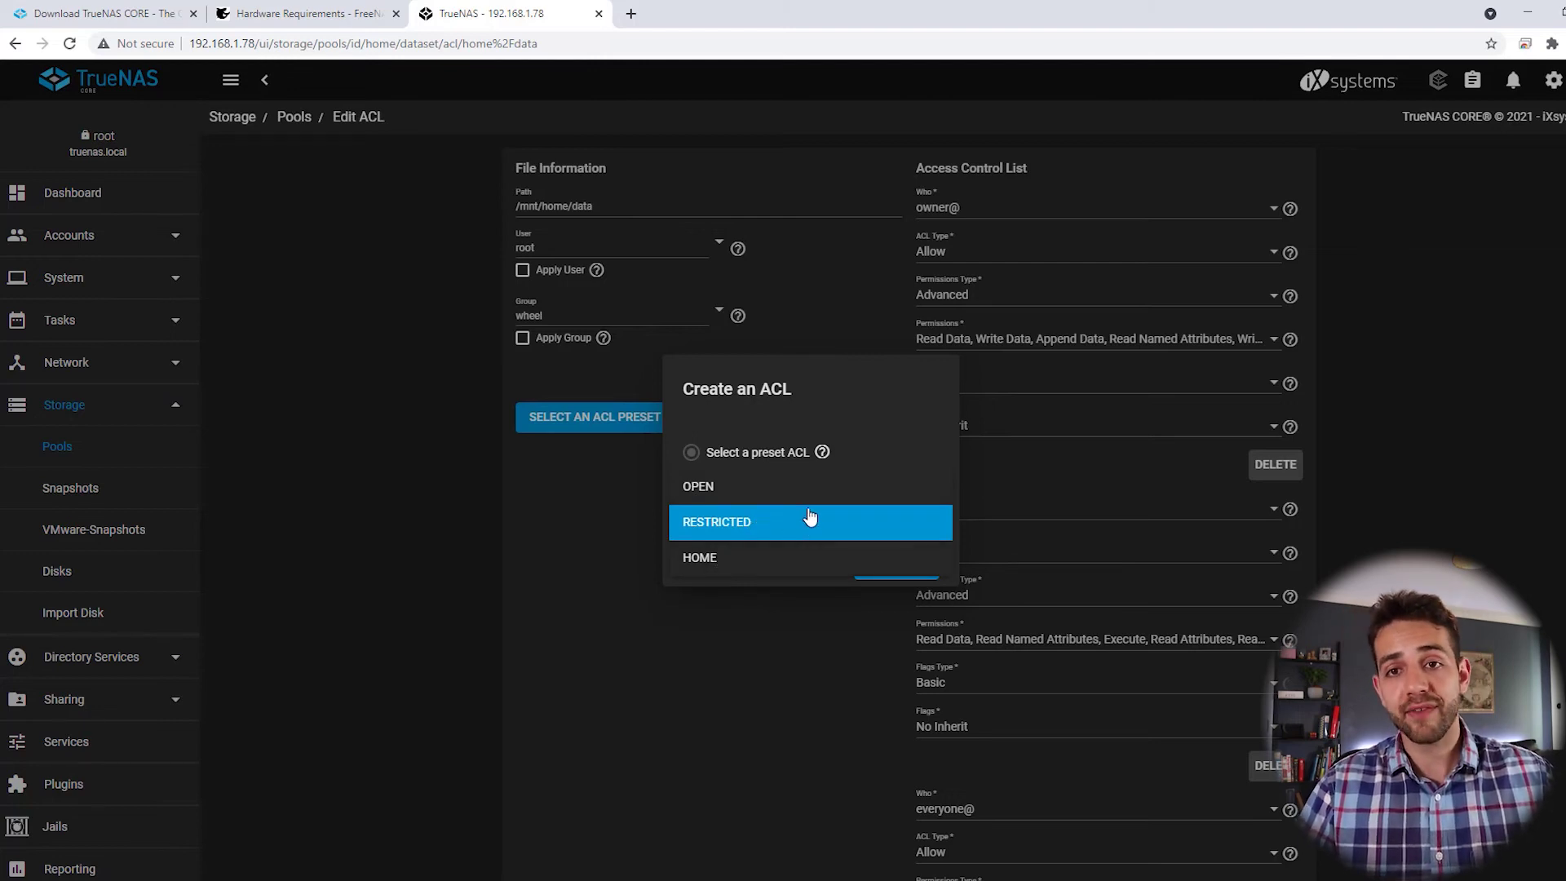
pyautogui.click(724, 531)
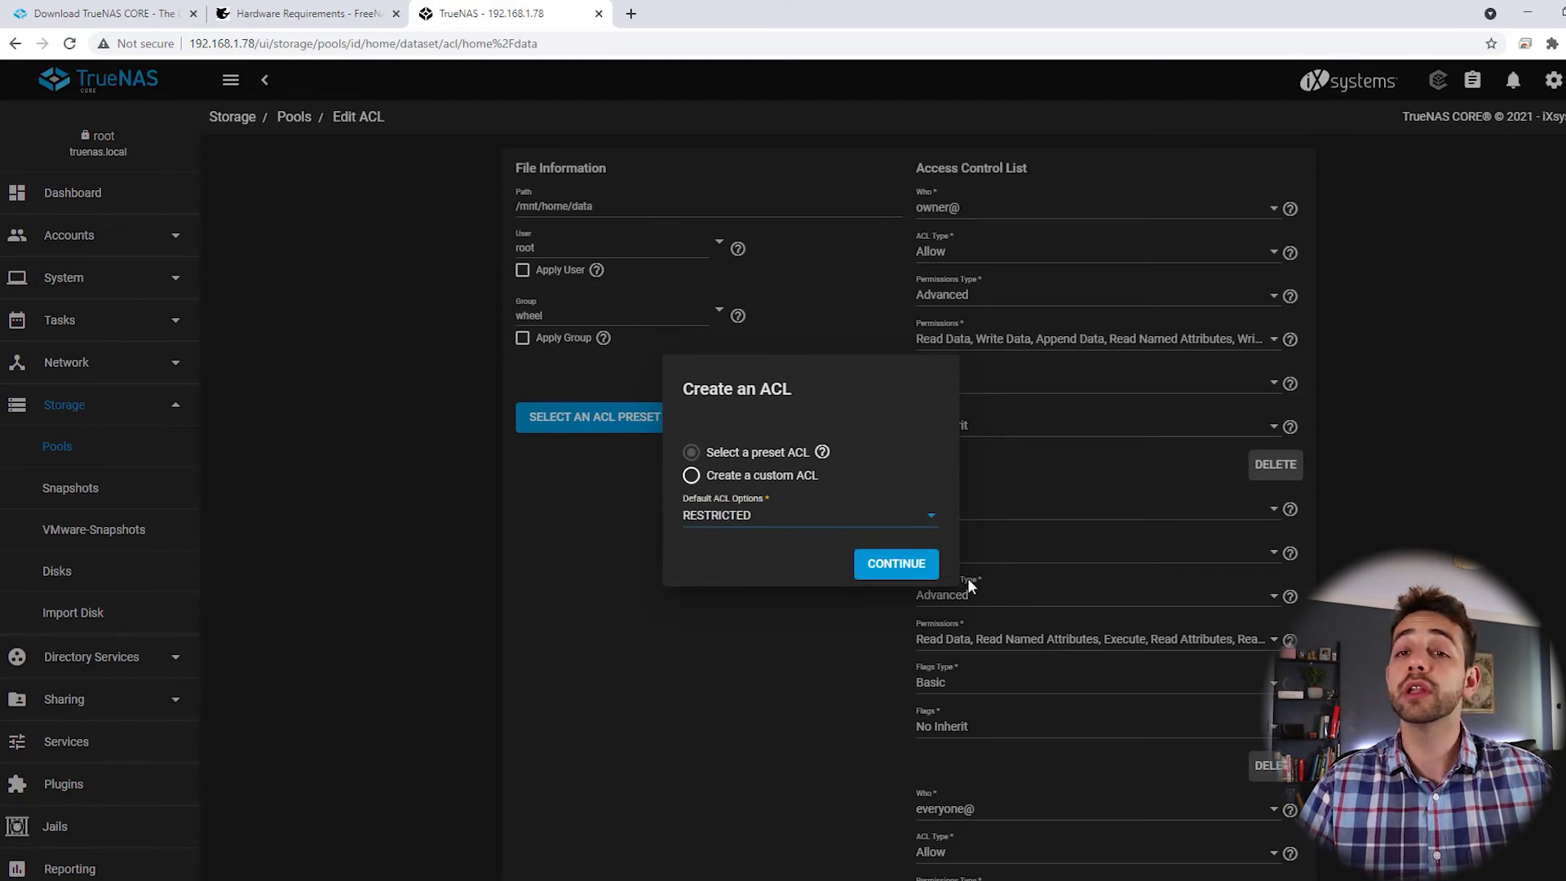
pyautogui.click(901, 564)
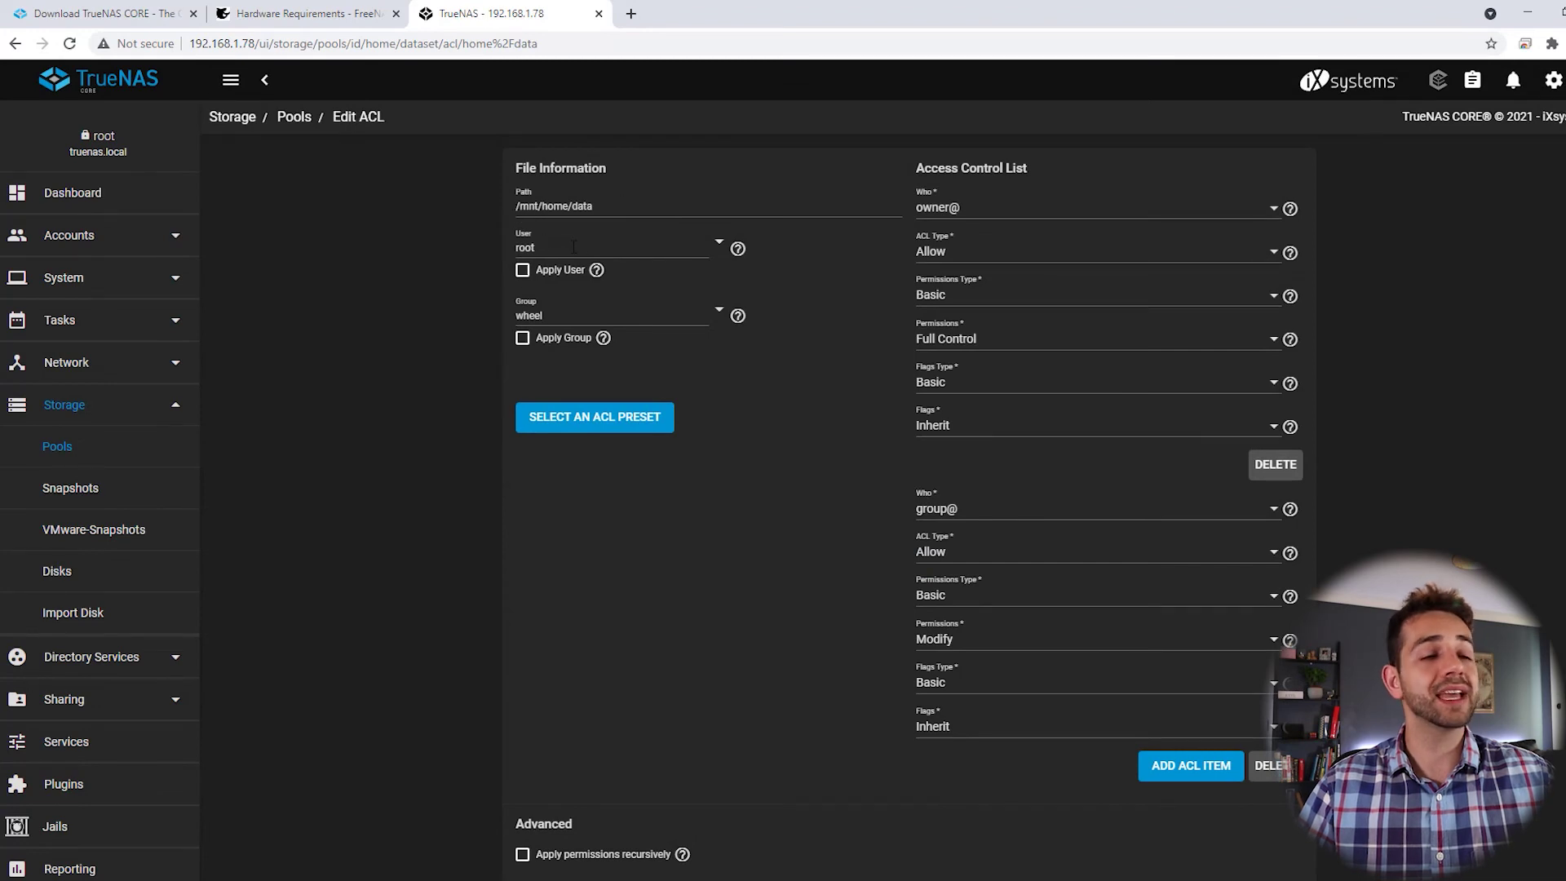
# Step: Make the new user the dataset's owner and save the ACL
pyautogui.click(620, 247)
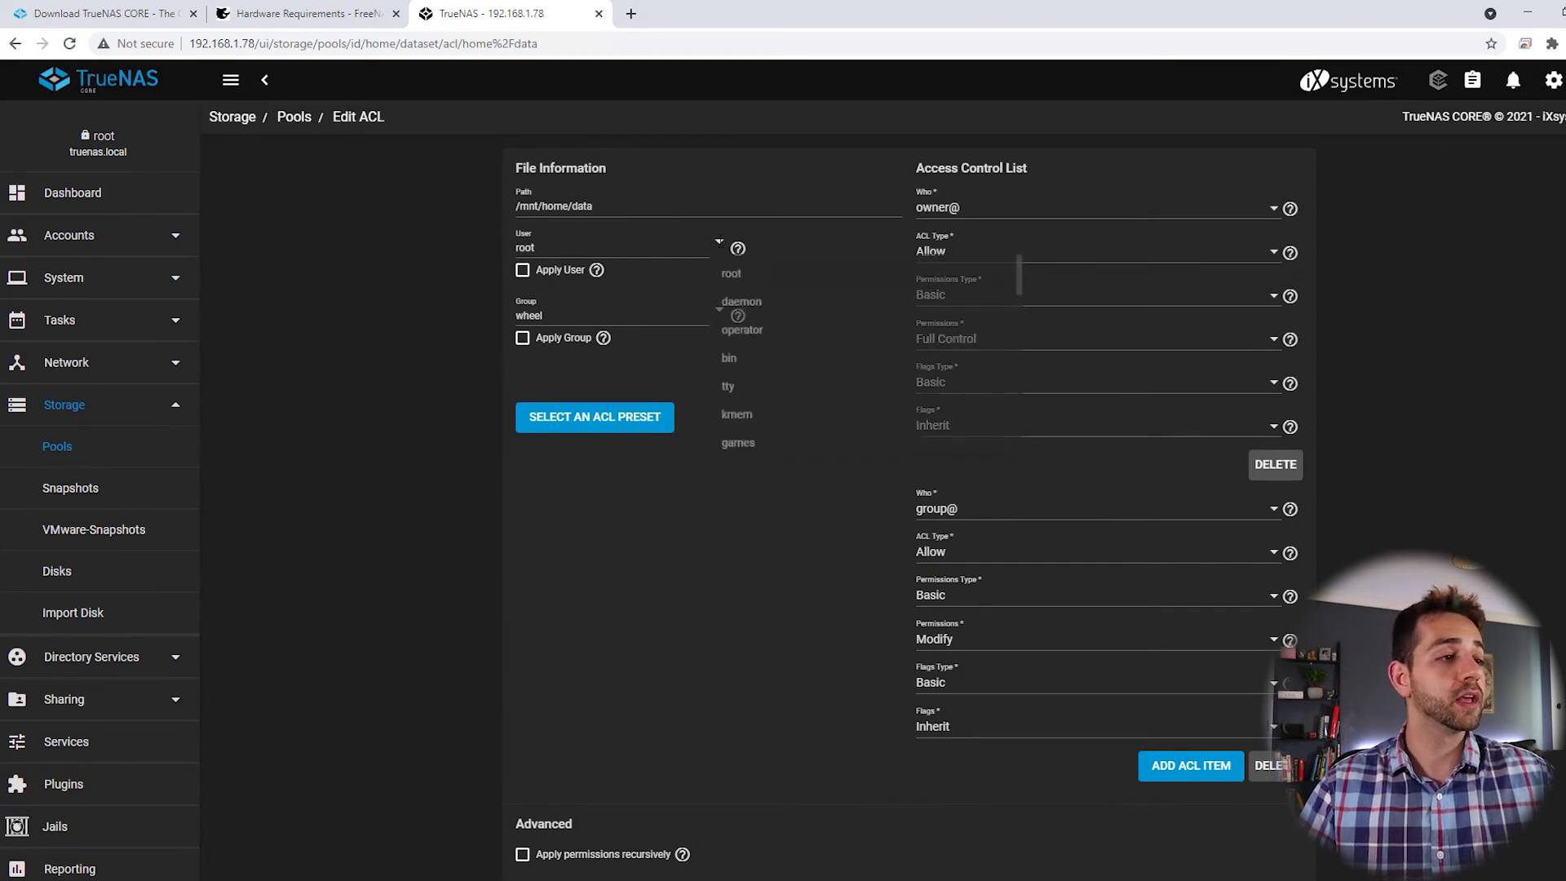
pyautogui.scroll(-5, 751, 392)
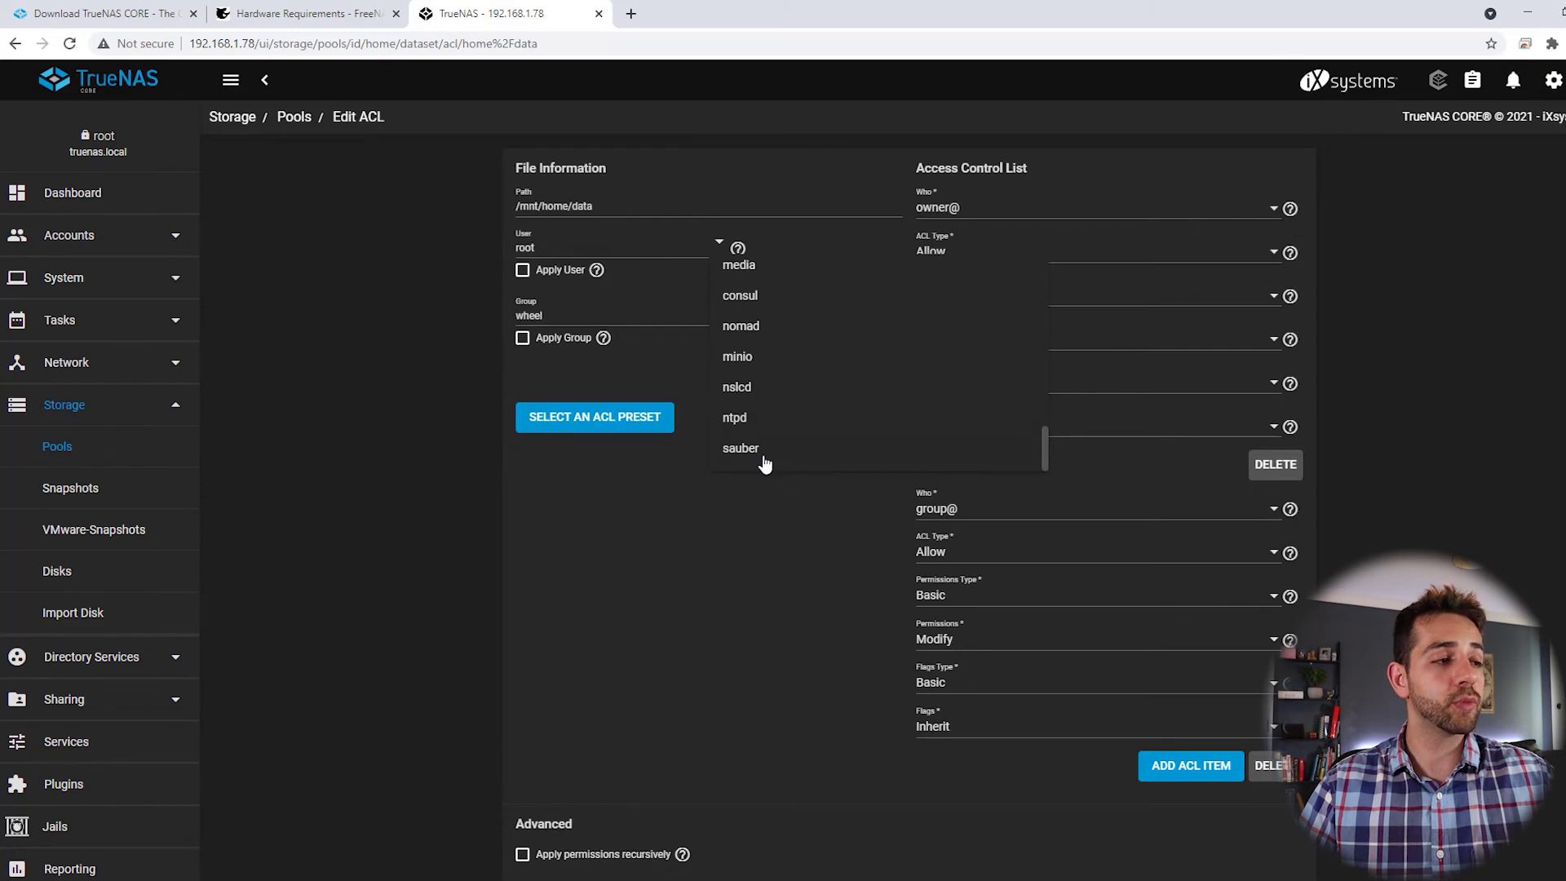
pyautogui.click(762, 455)
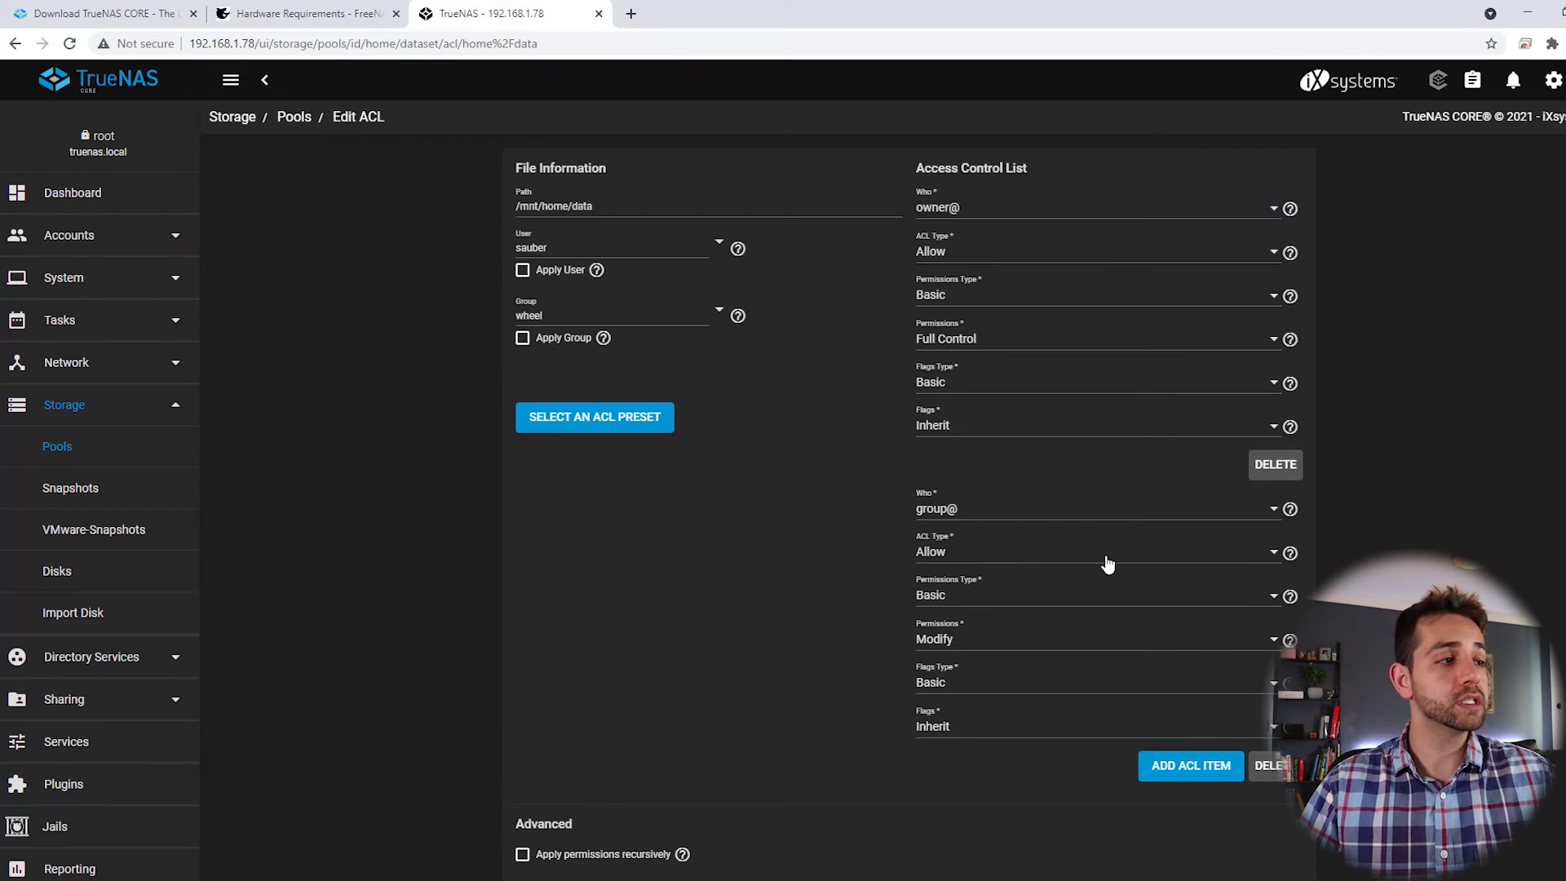
pyautogui.scroll(-1, 1061, 559)
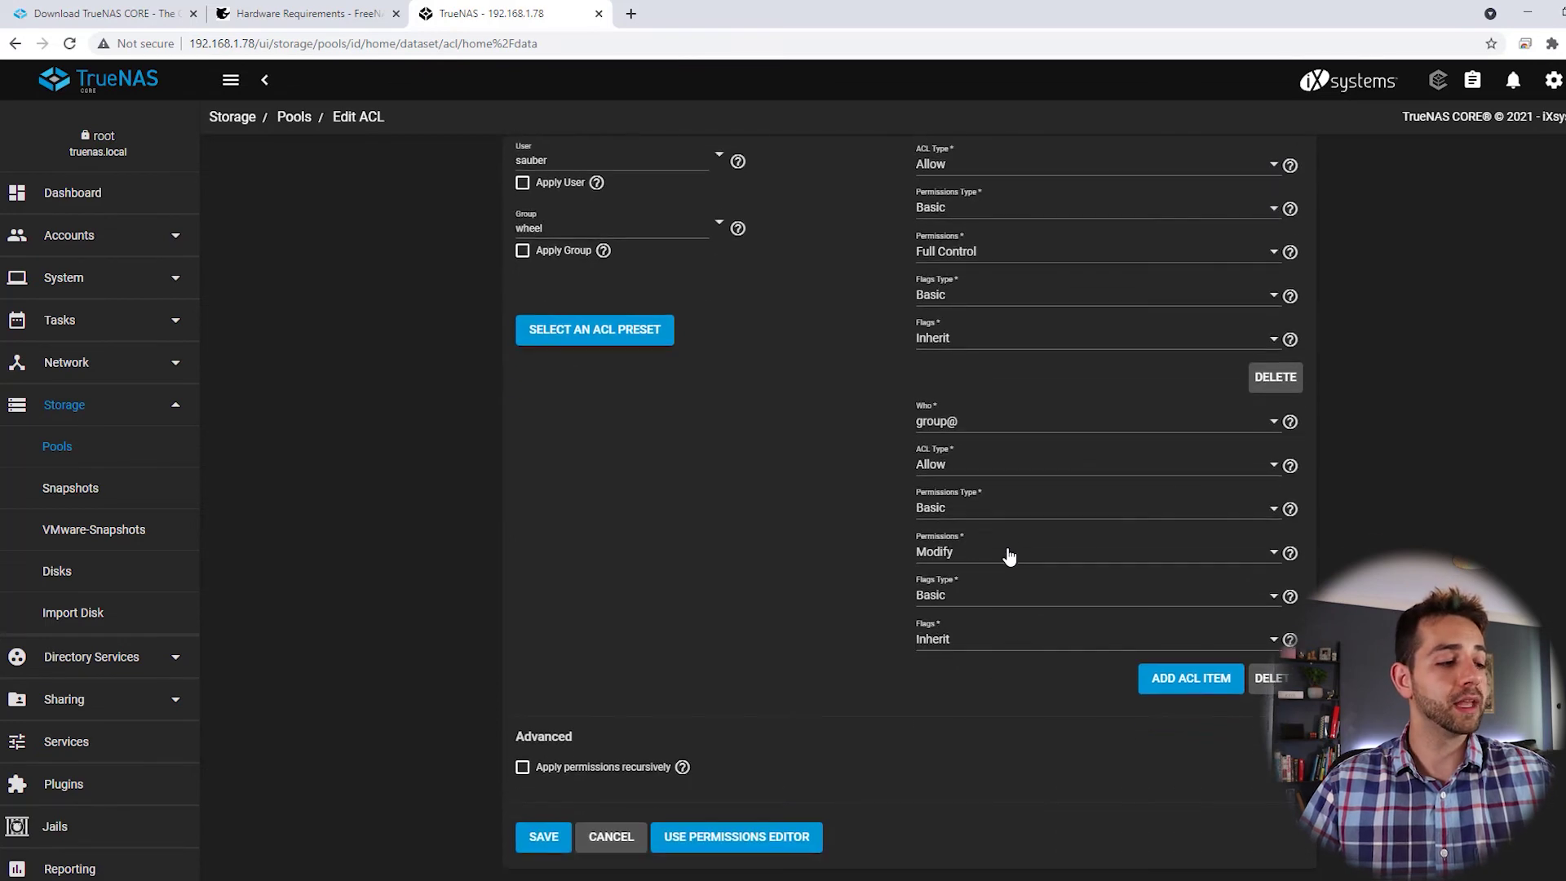
pyautogui.click(544, 837)
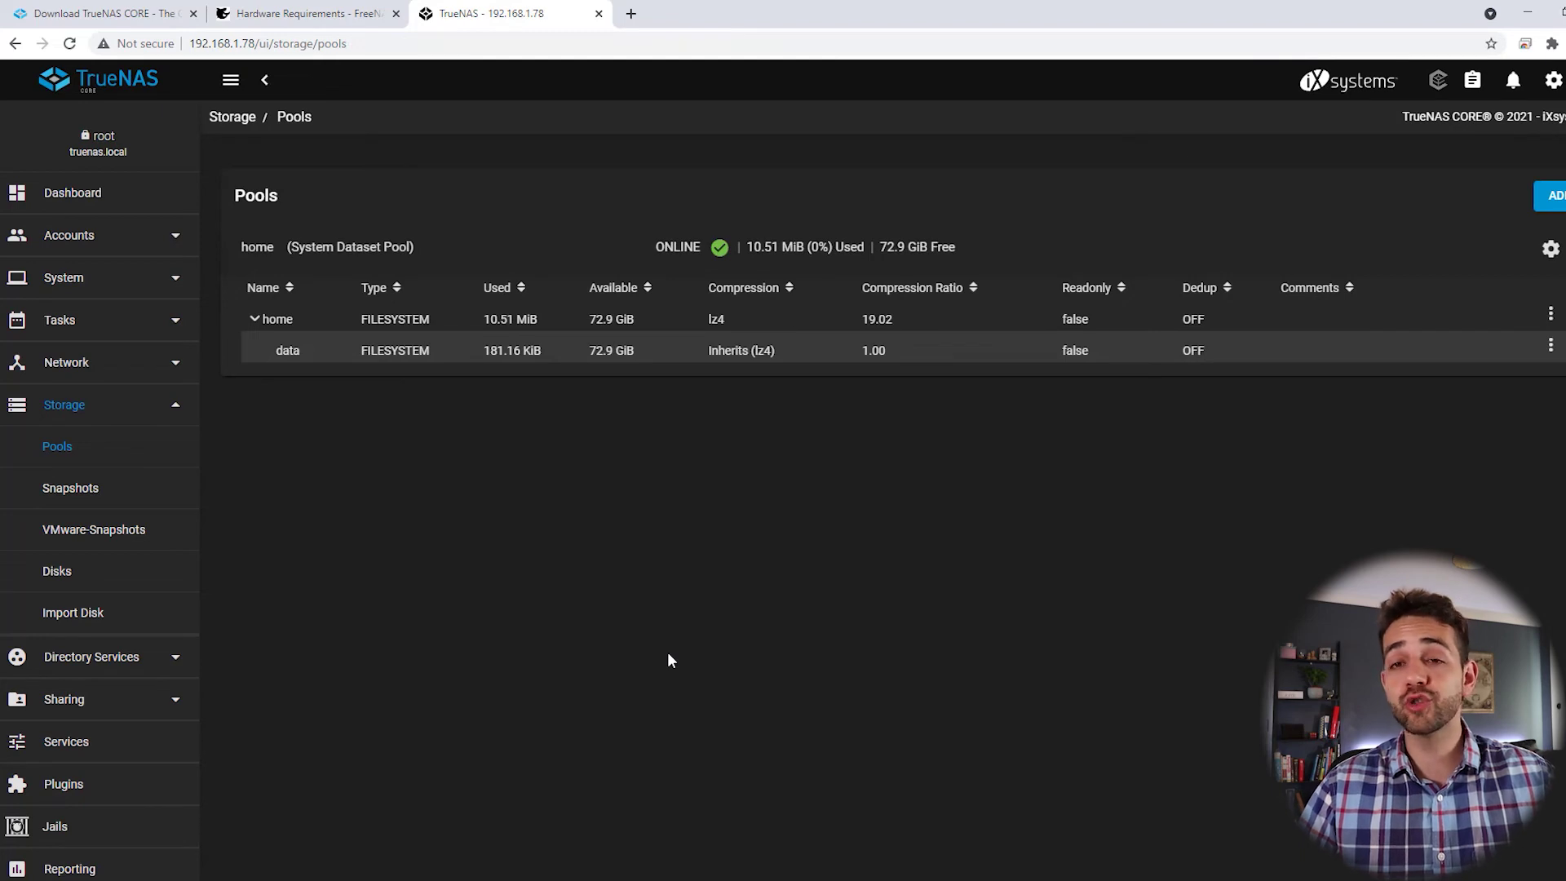
# Step: Open the data dataset's permissions from its actions menu in the Pools list
pyautogui.click(1548, 351)
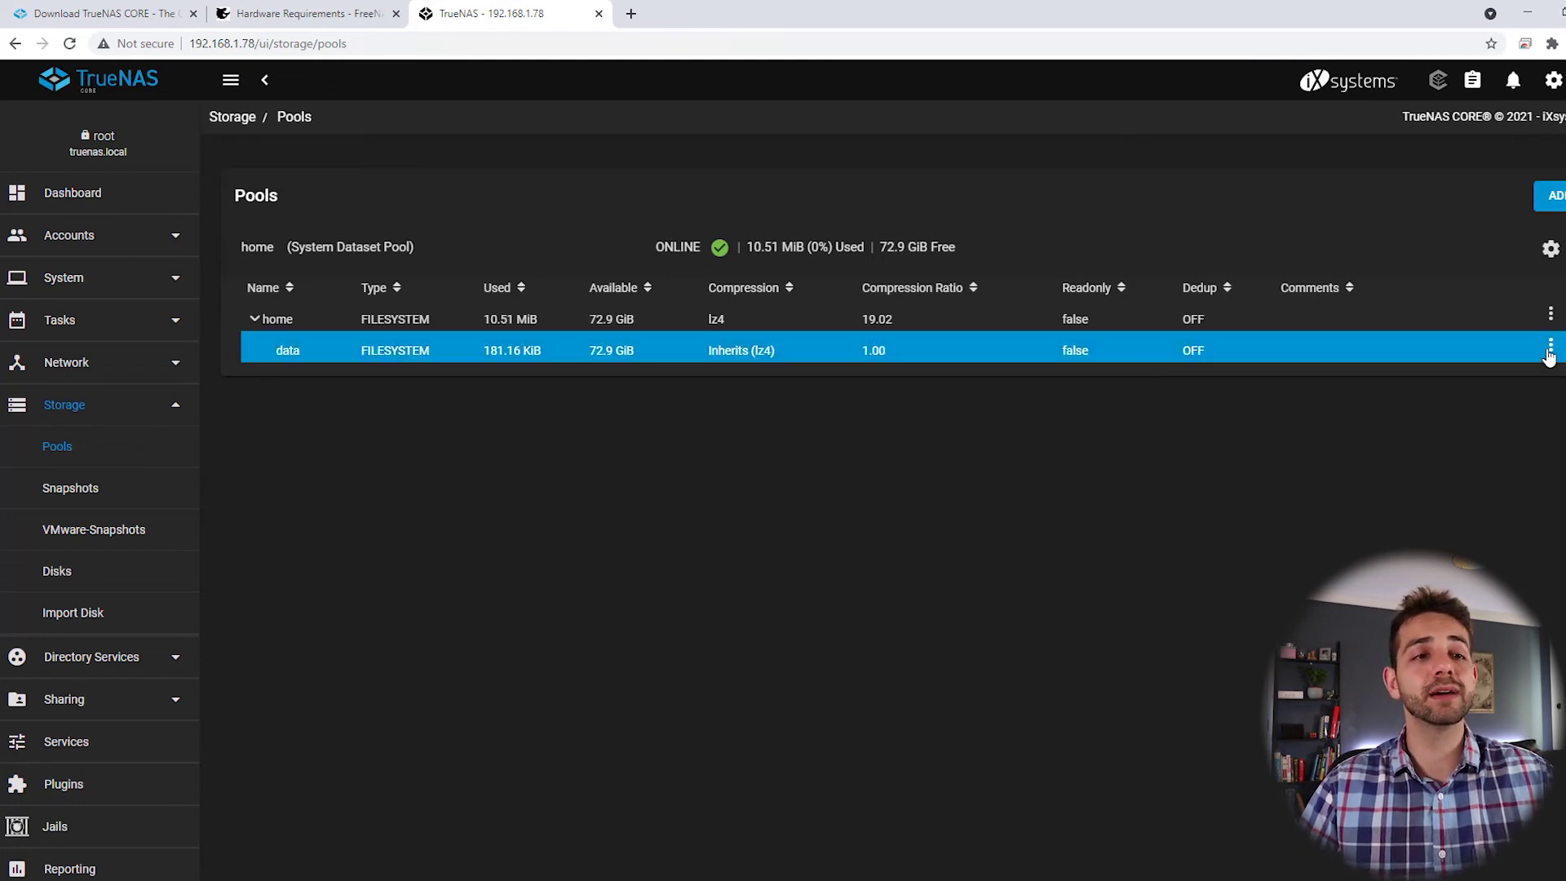
pyautogui.click(1549, 351)
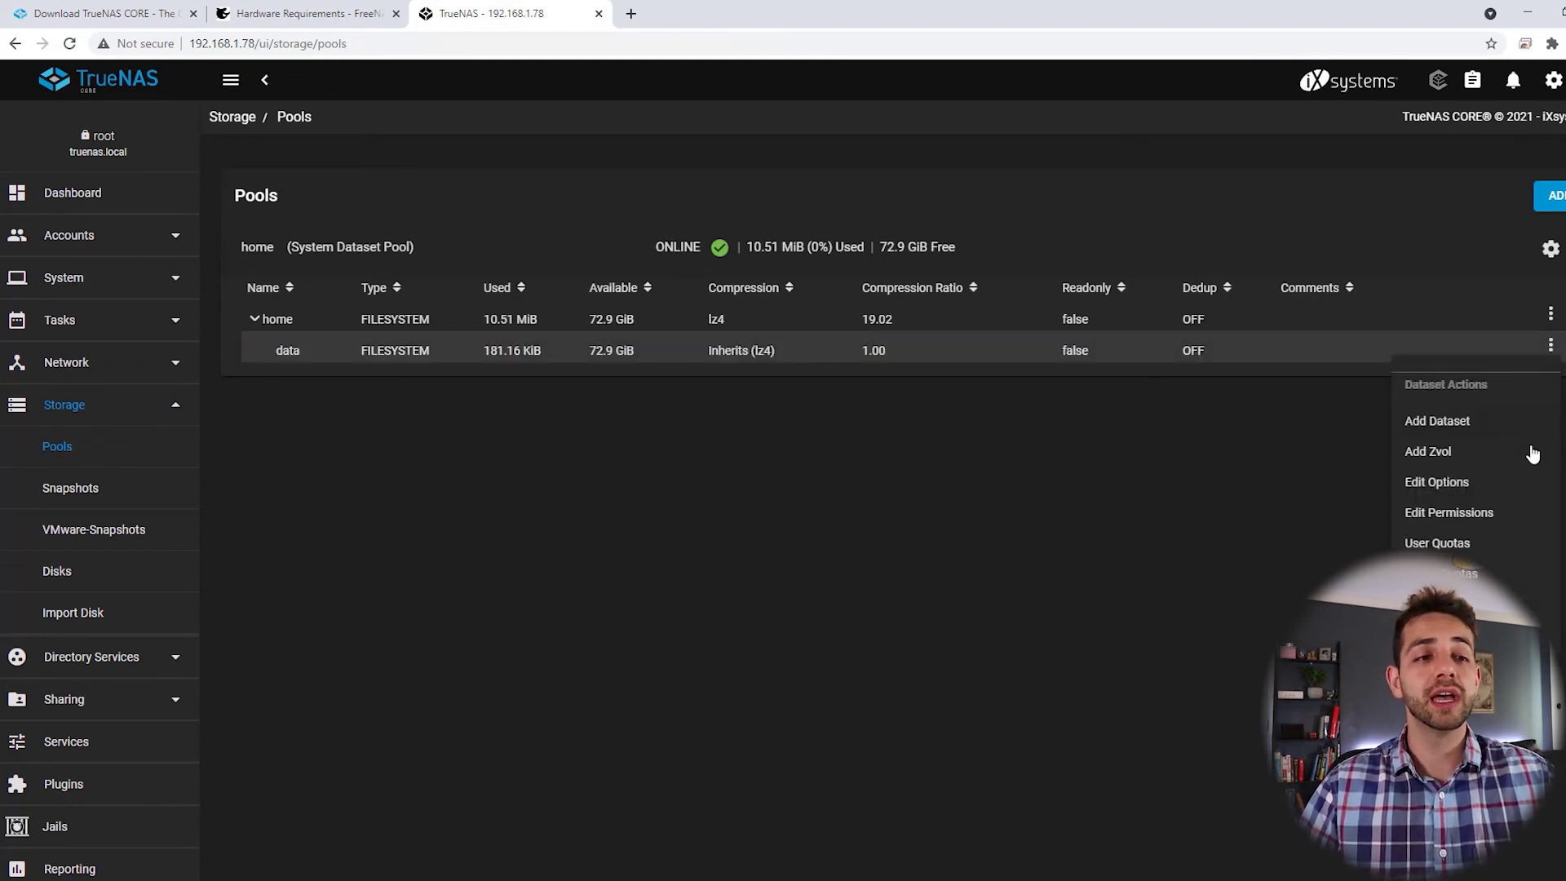
pyautogui.click(1464, 514)
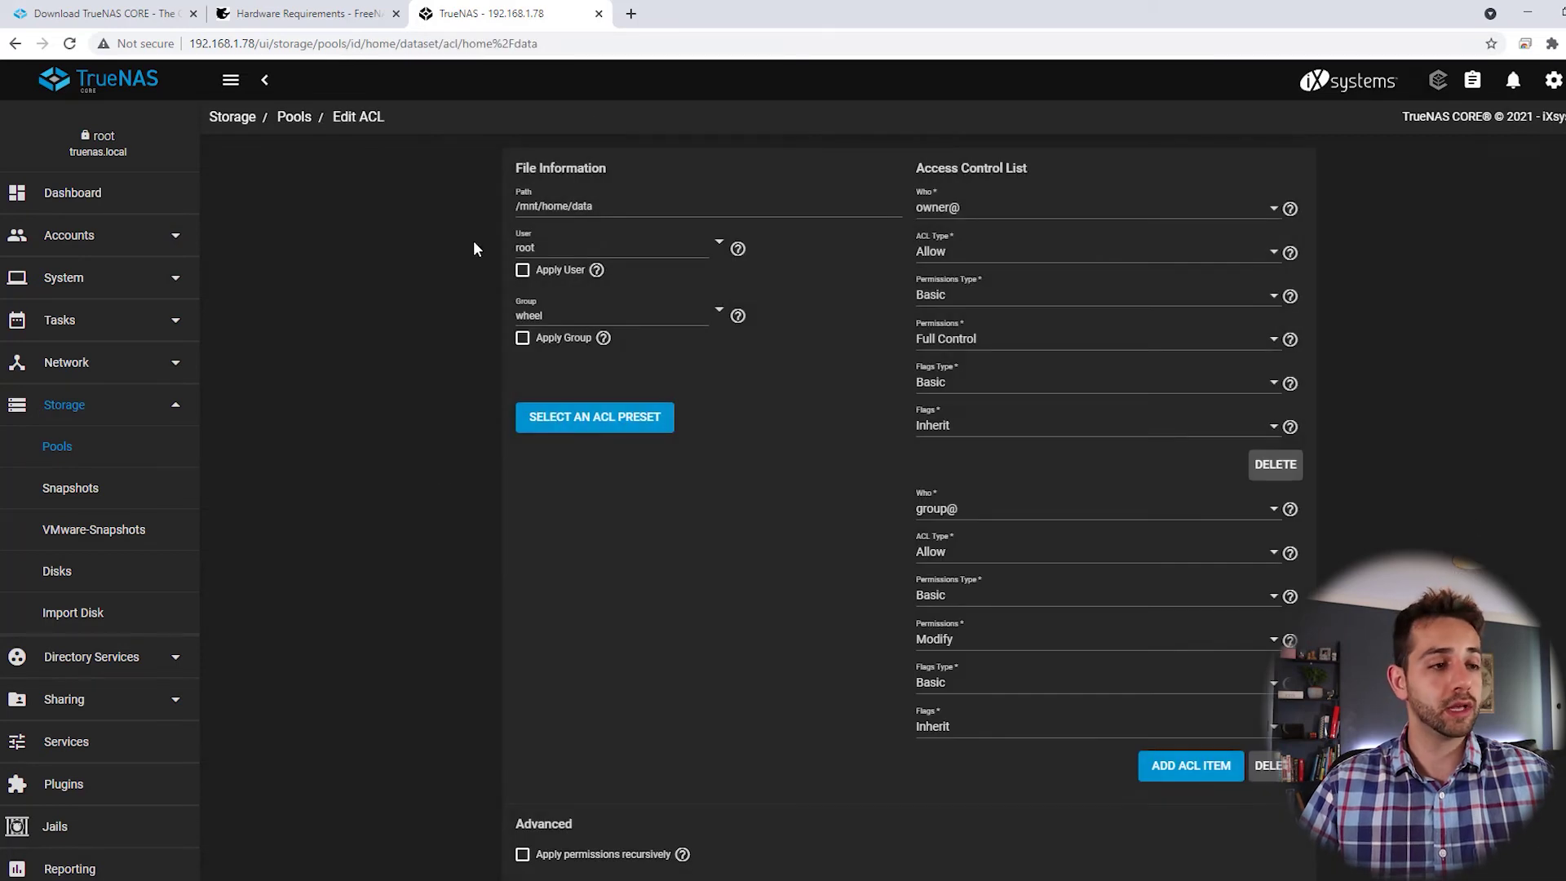
pyautogui.scroll(-2, 1190, 738)
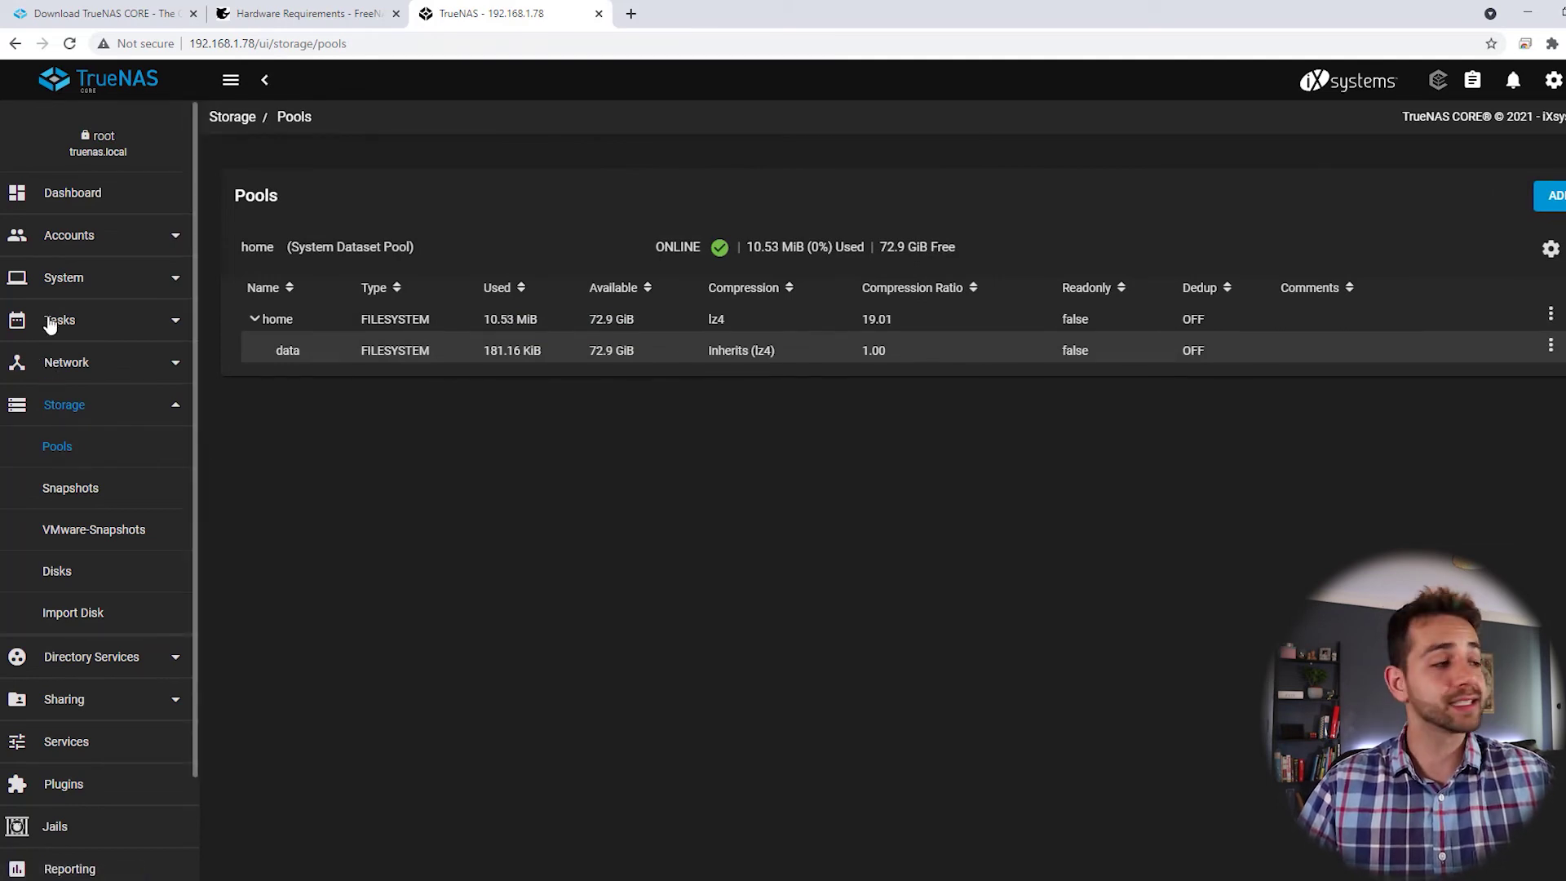
# Step: Add a S.M.A.R.T. test on all disks with type SHORT and a Daily schedule
pyautogui.click(77, 323)
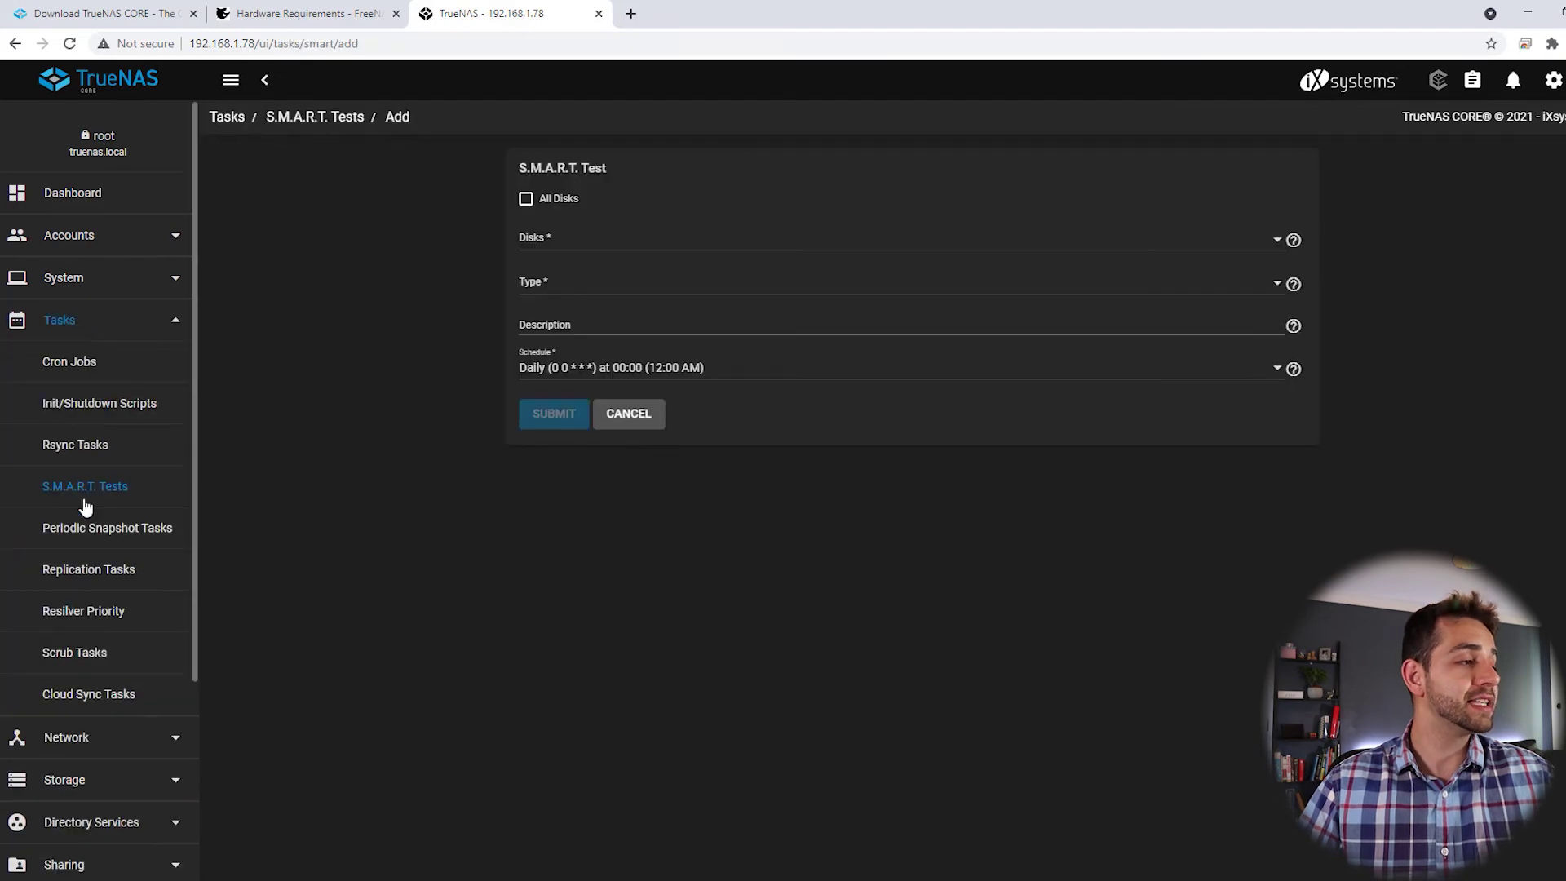
pyautogui.click(82, 490)
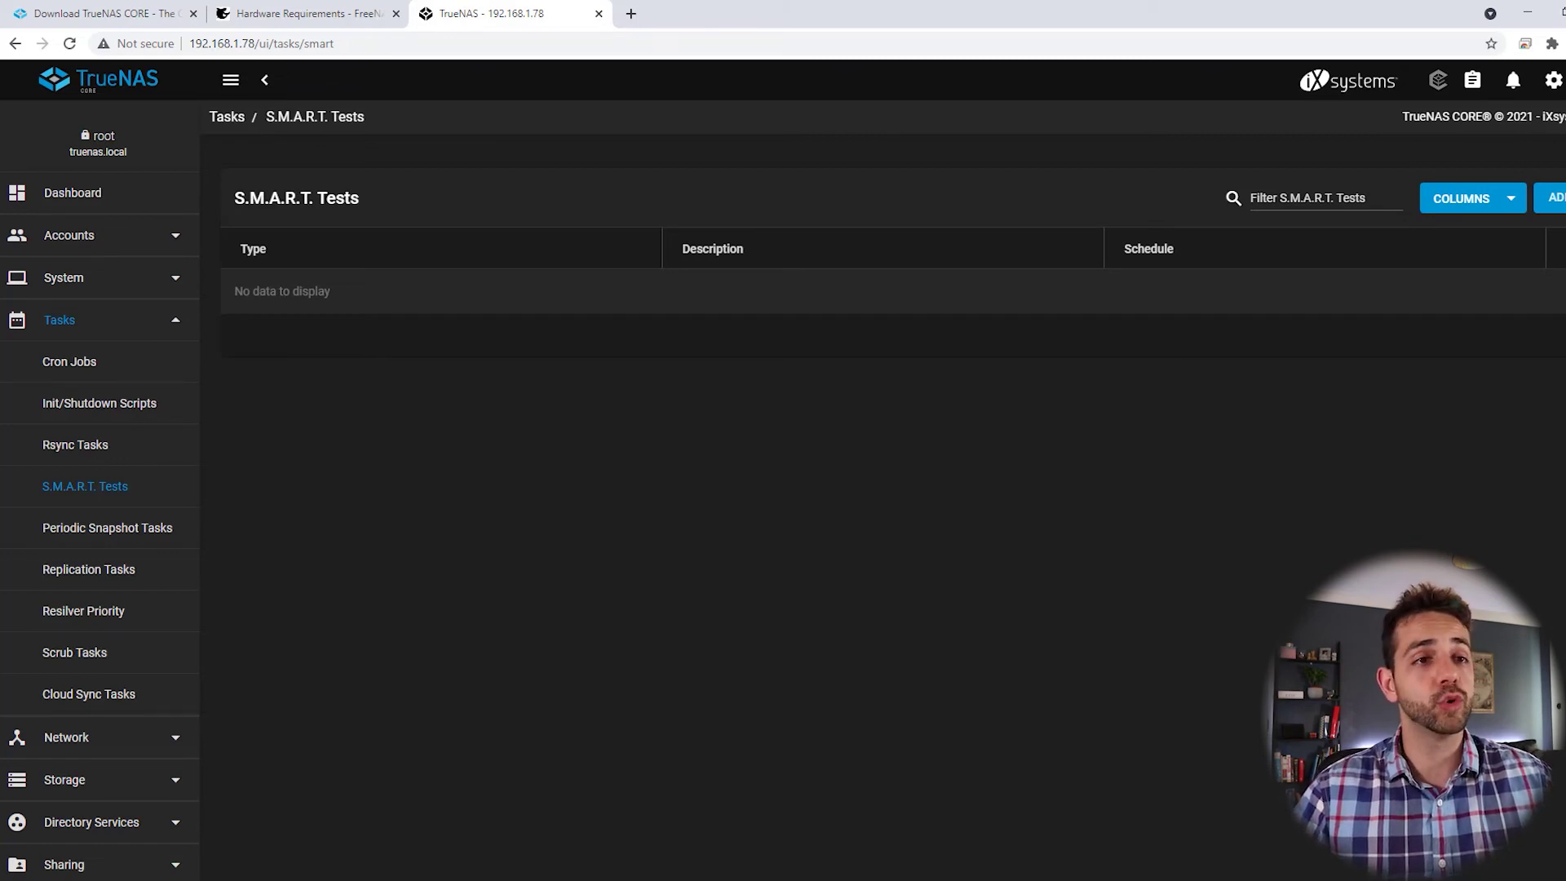
pyautogui.click(1548, 202)
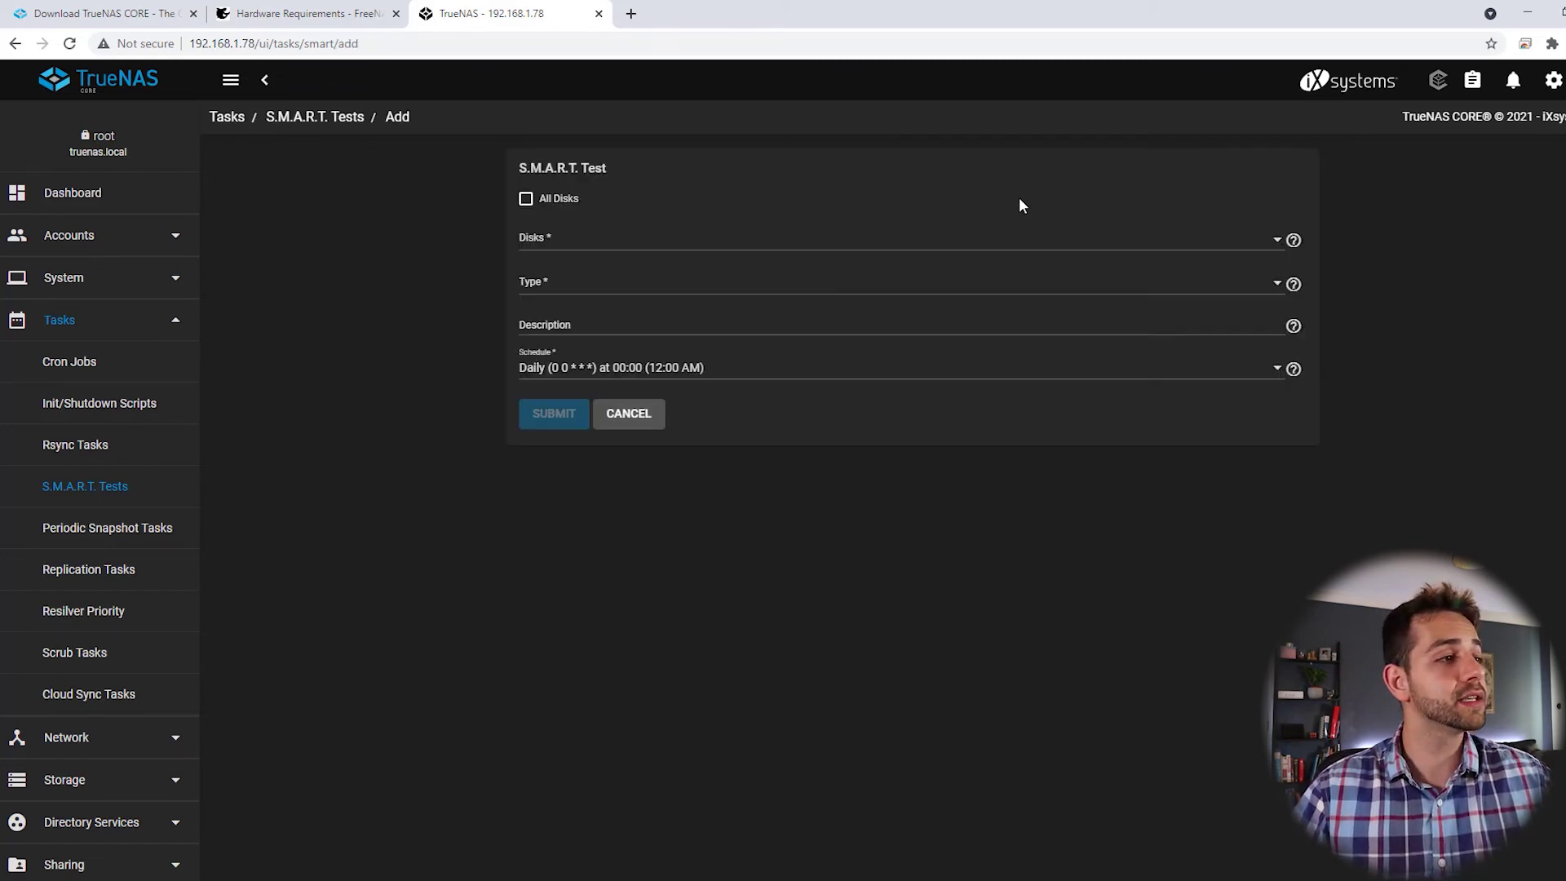
pyautogui.click(526, 199)
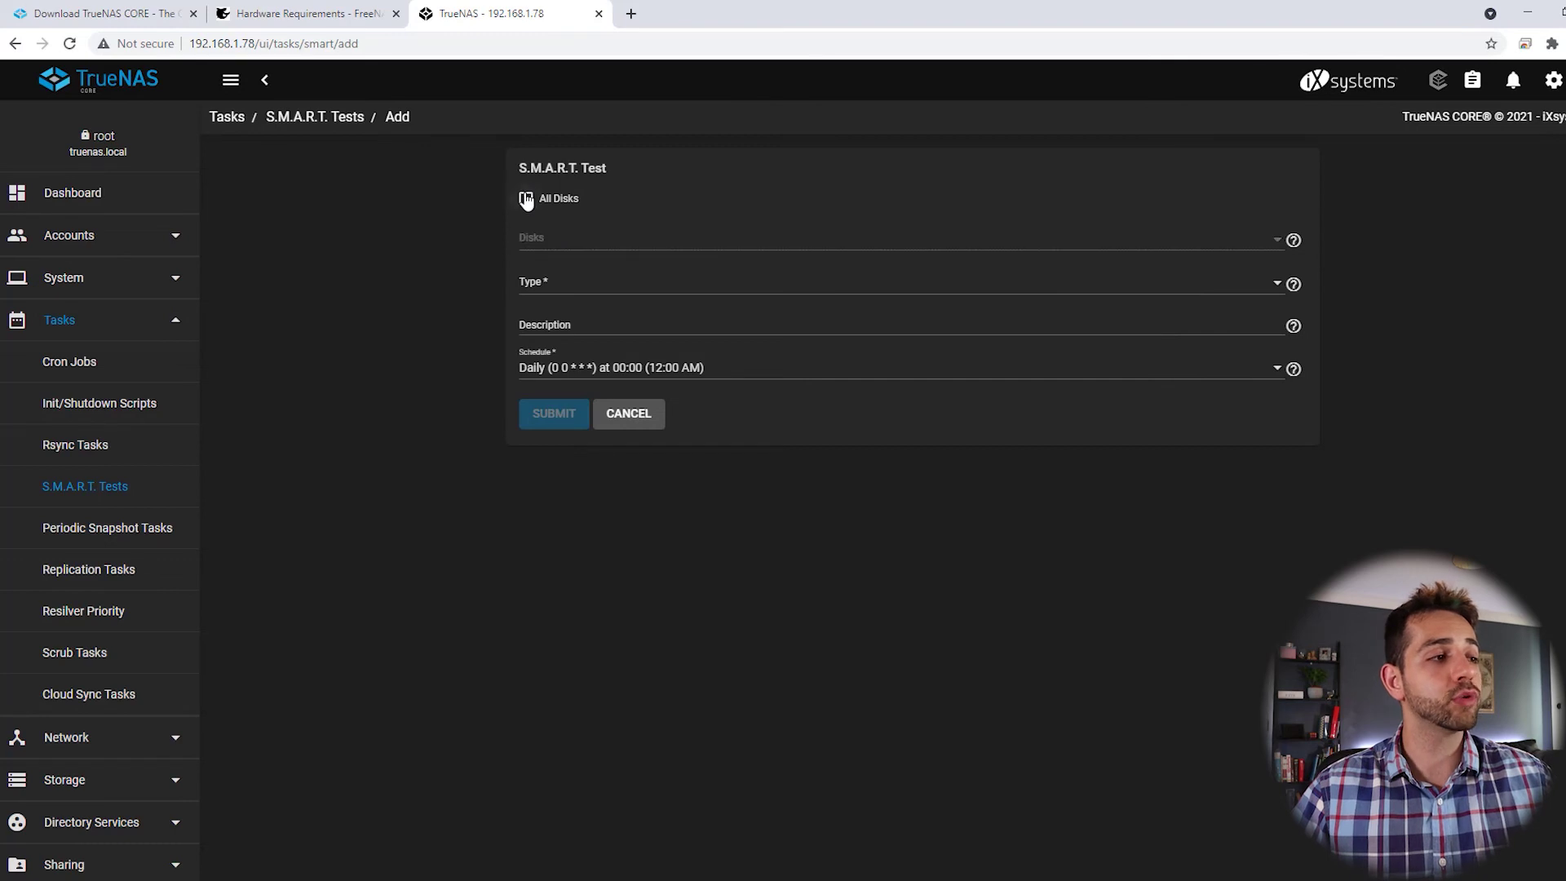
pyautogui.click(531, 281)
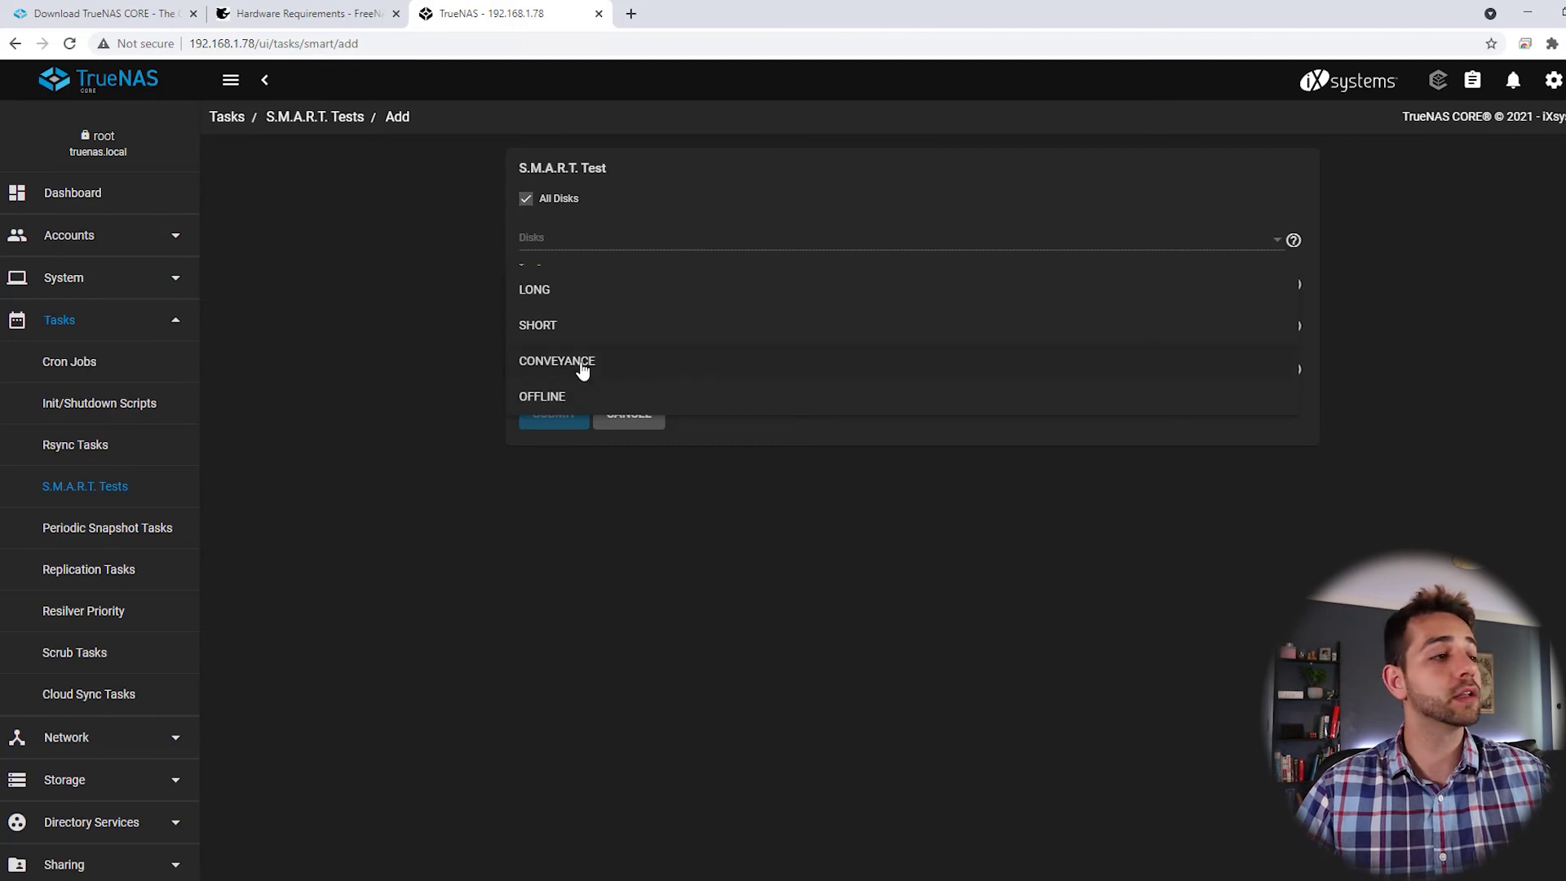
pyautogui.click(554, 326)
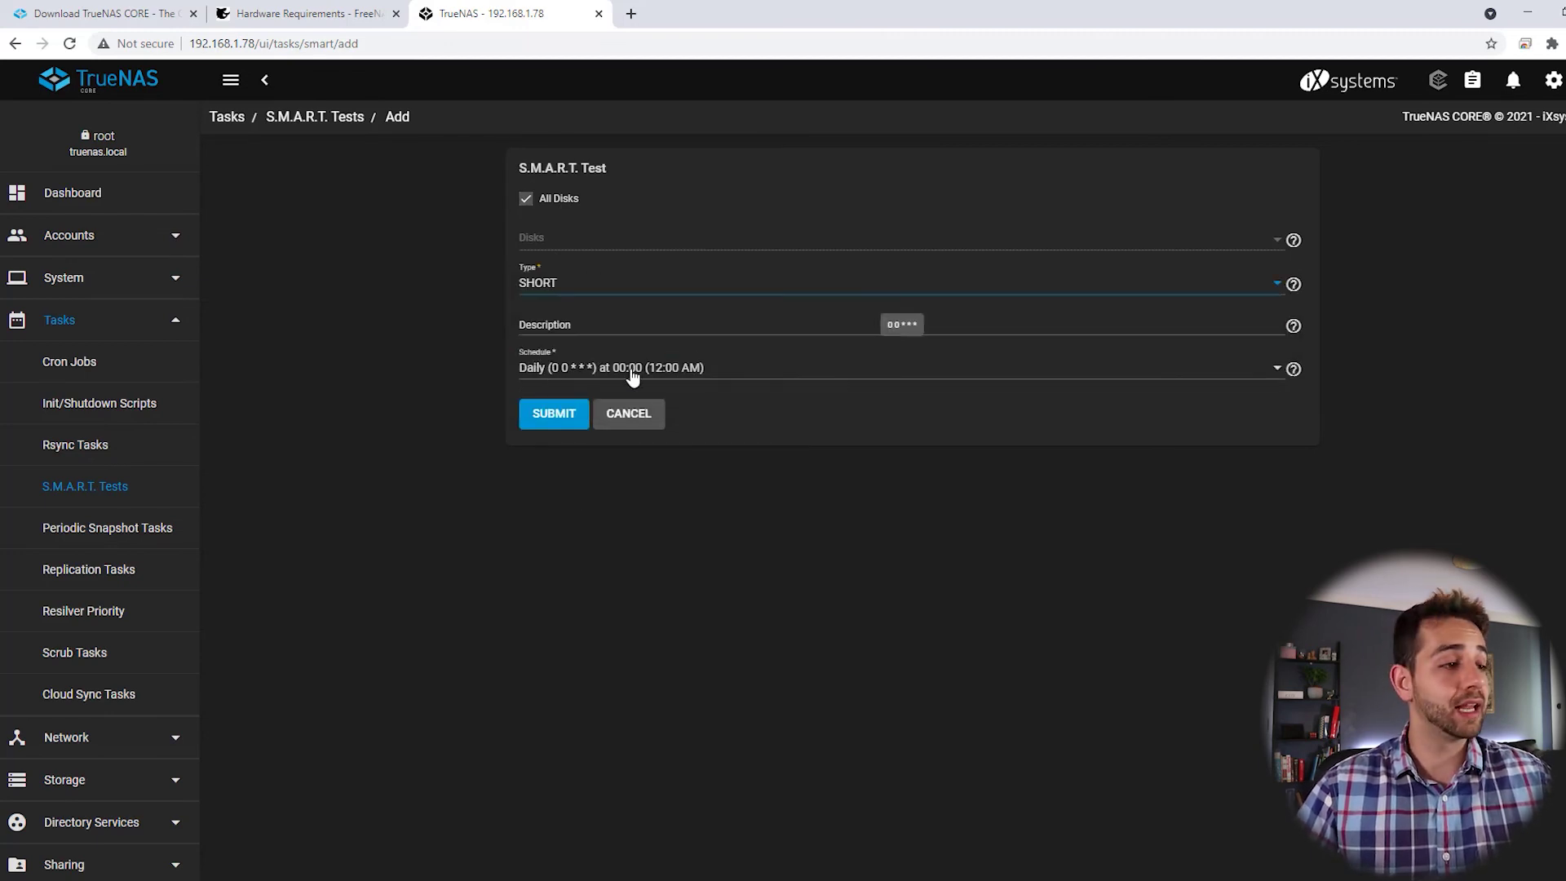
pyautogui.click(747, 376)
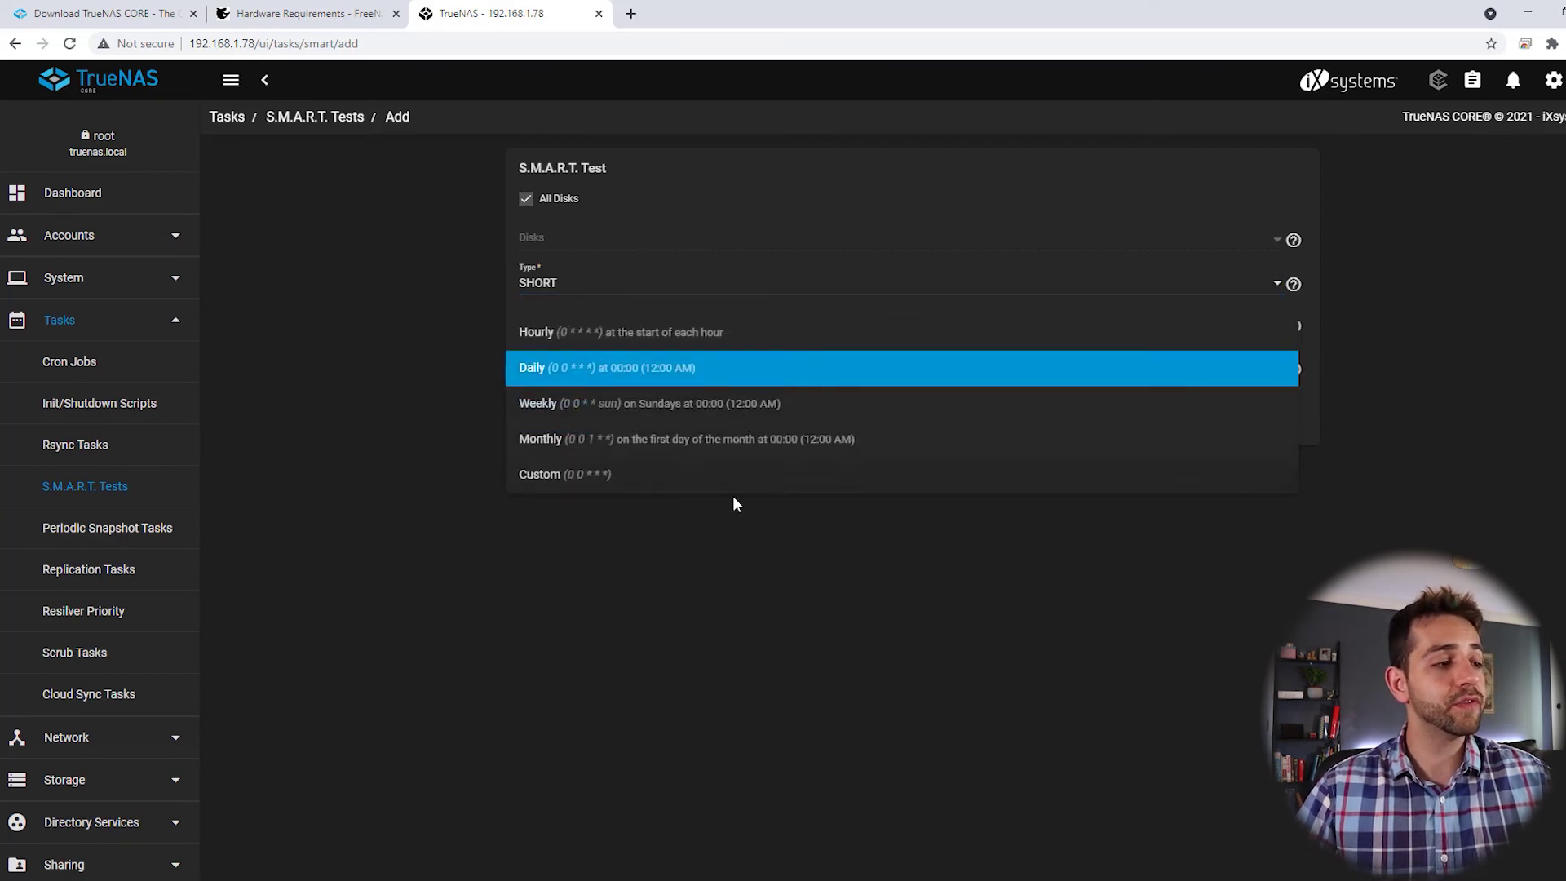
pyautogui.click(726, 549)
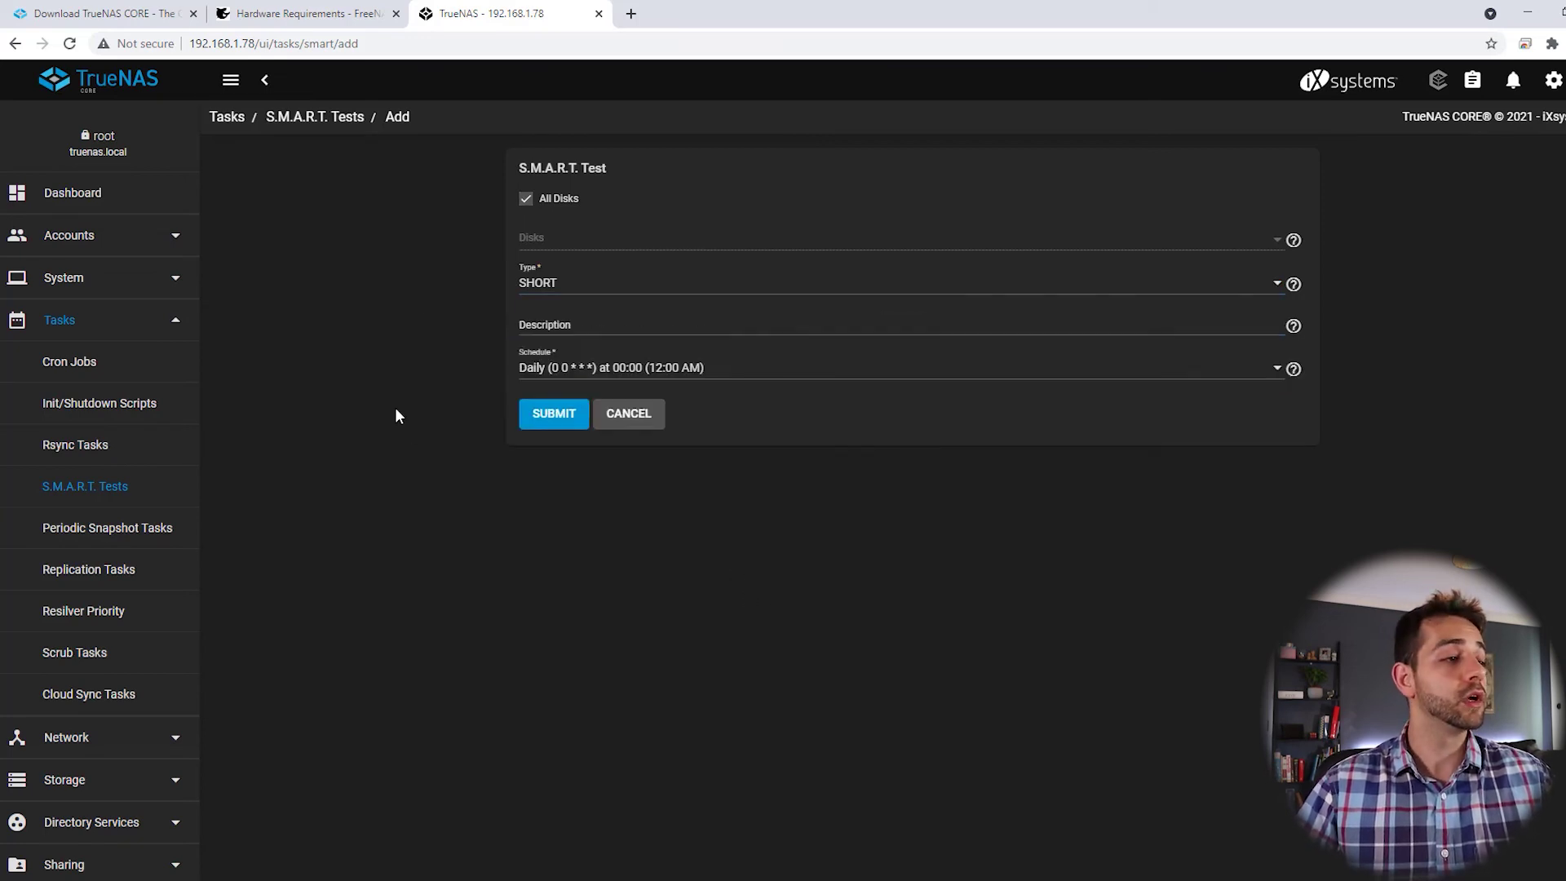
pyautogui.click(569, 423)
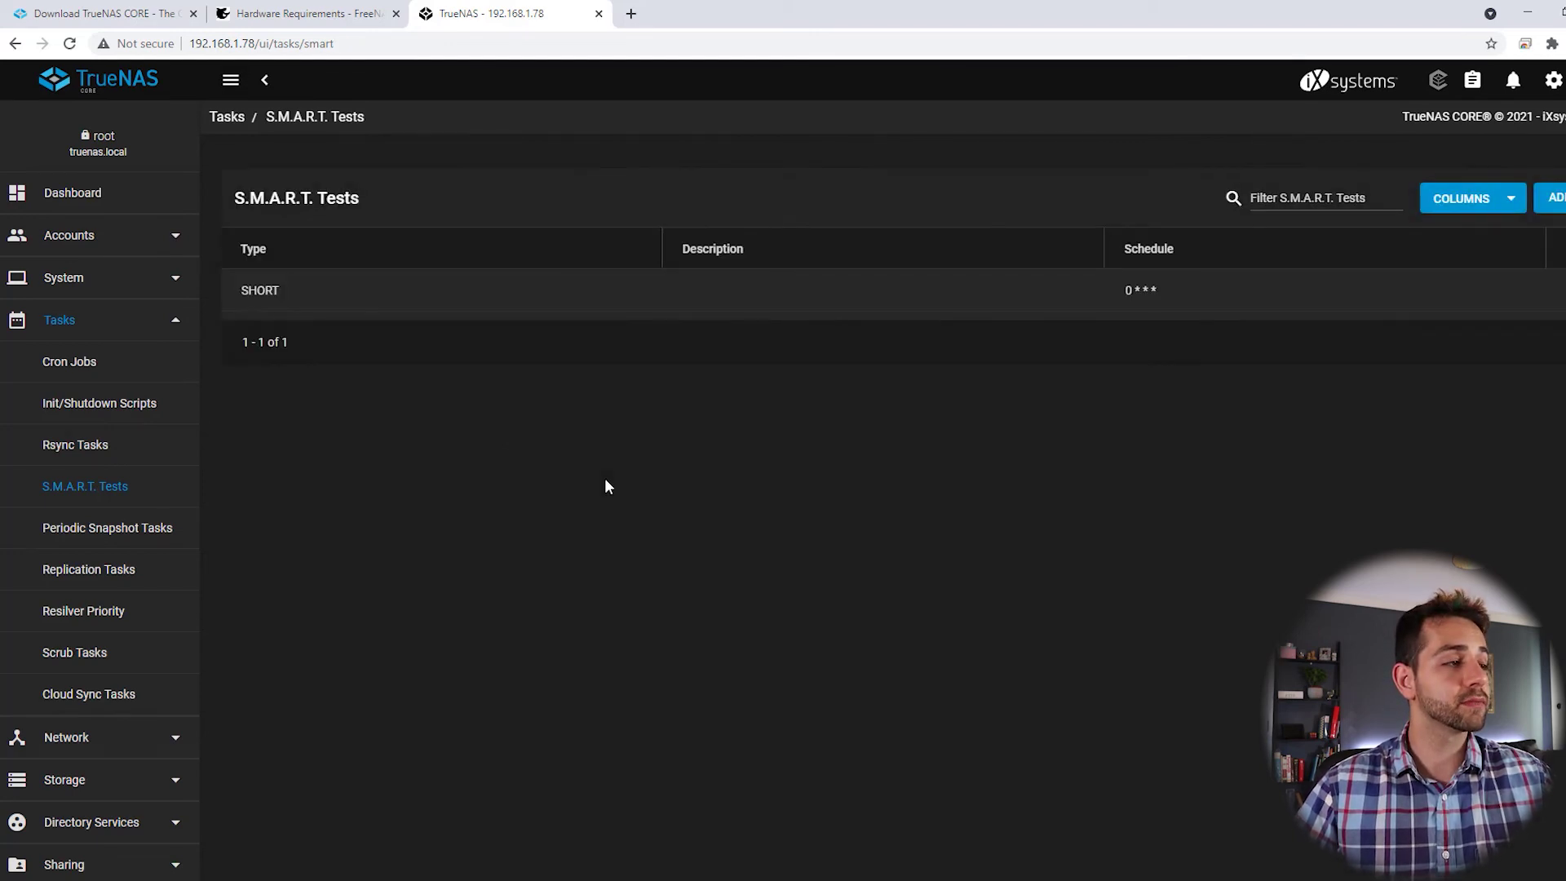
pyautogui.click(120, 241)
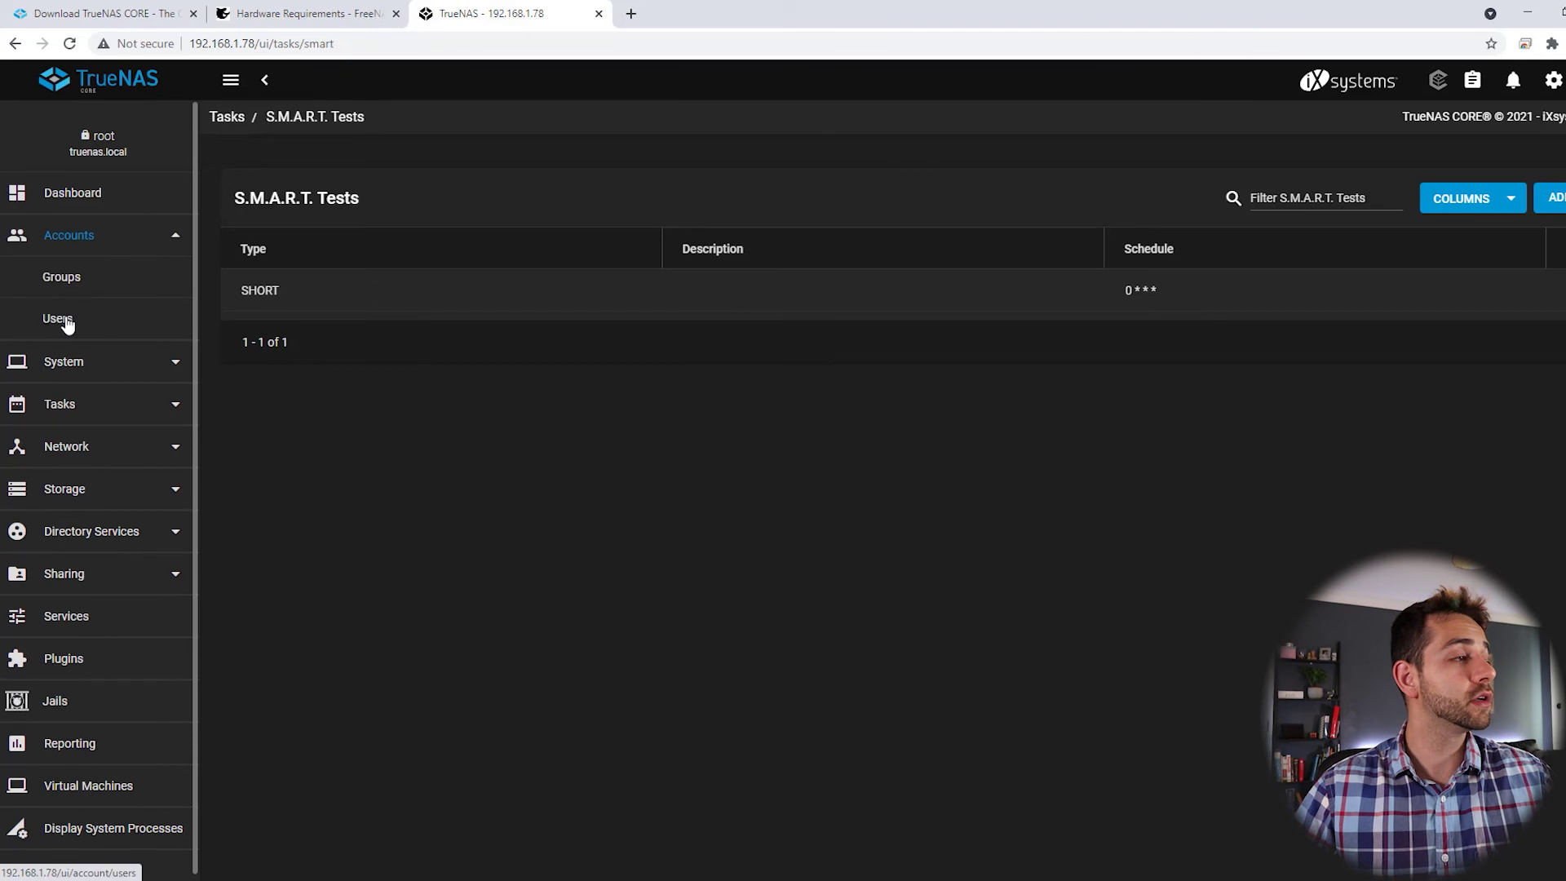
# Step: Expand the root user's row in Accounts > Users and open it for editing
pyautogui.click(63, 319)
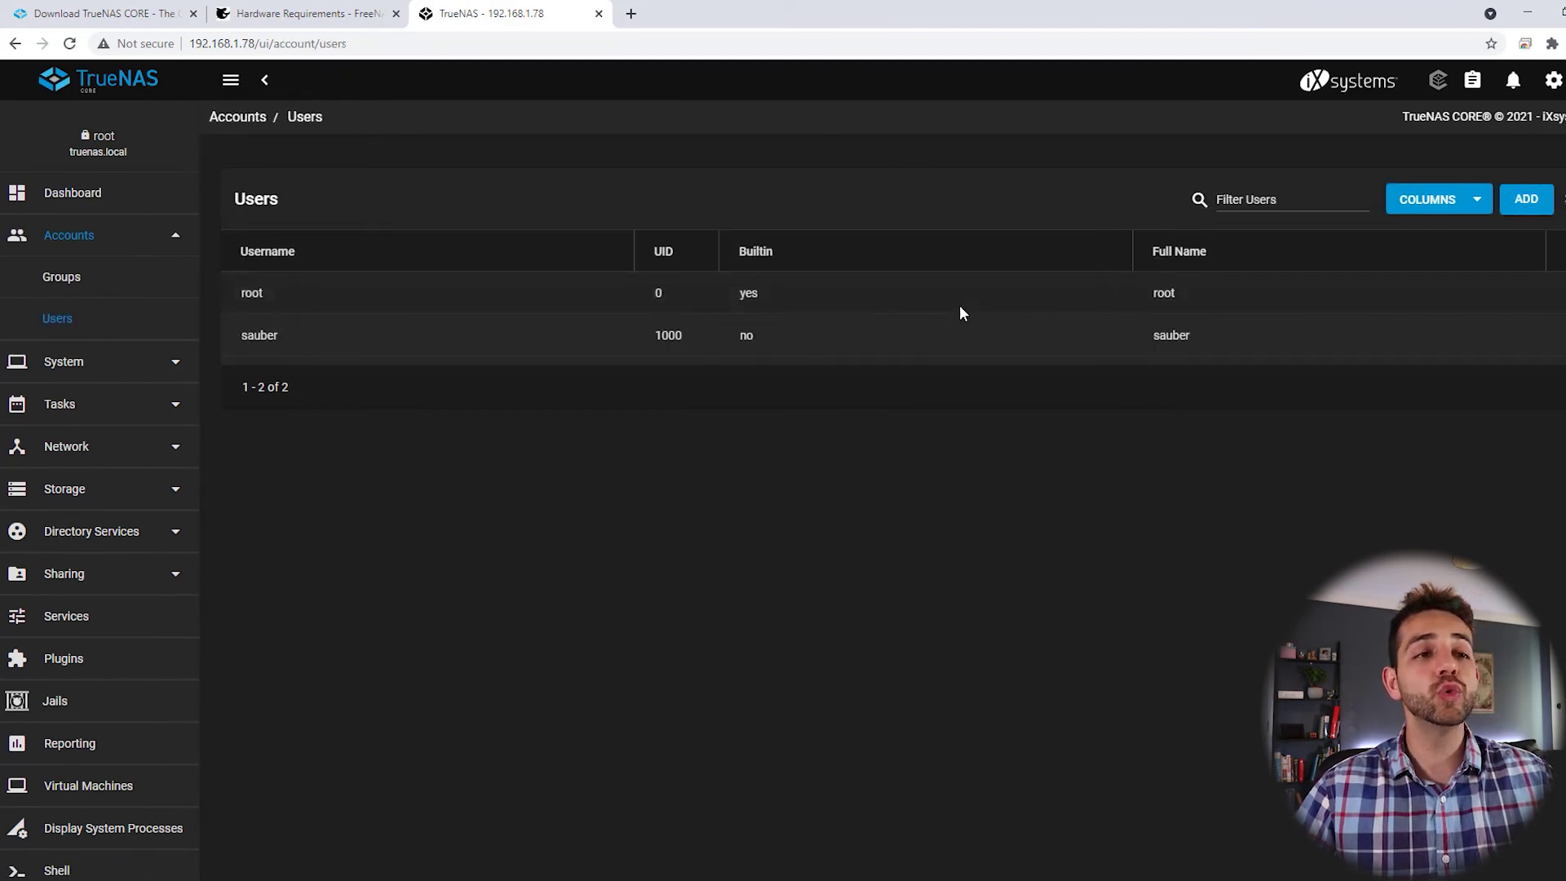
pyautogui.click(659, 293)
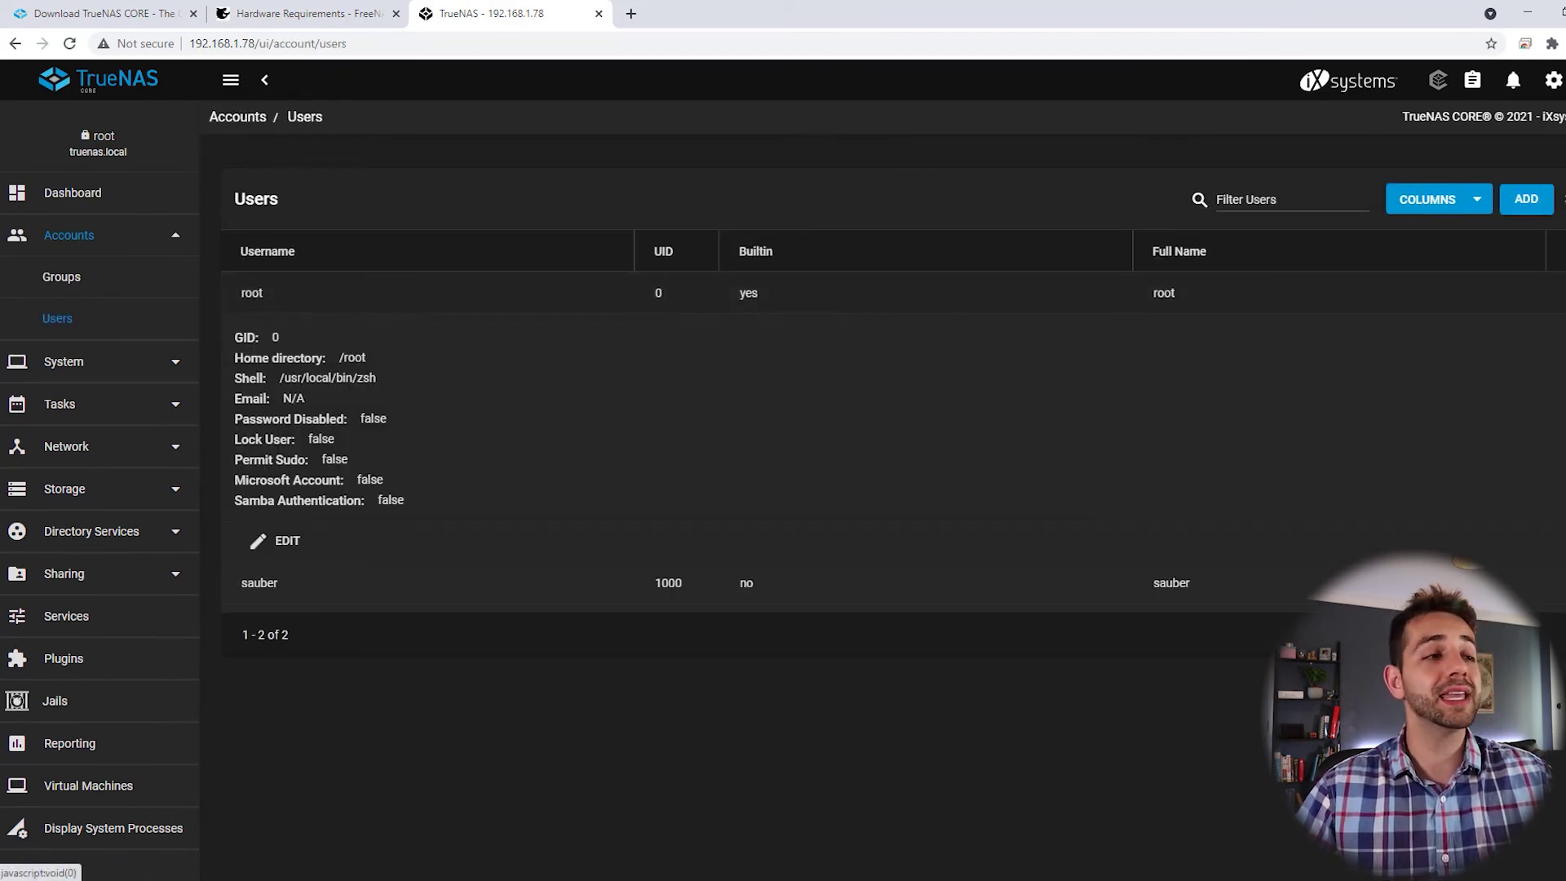
pyautogui.click(292, 540)
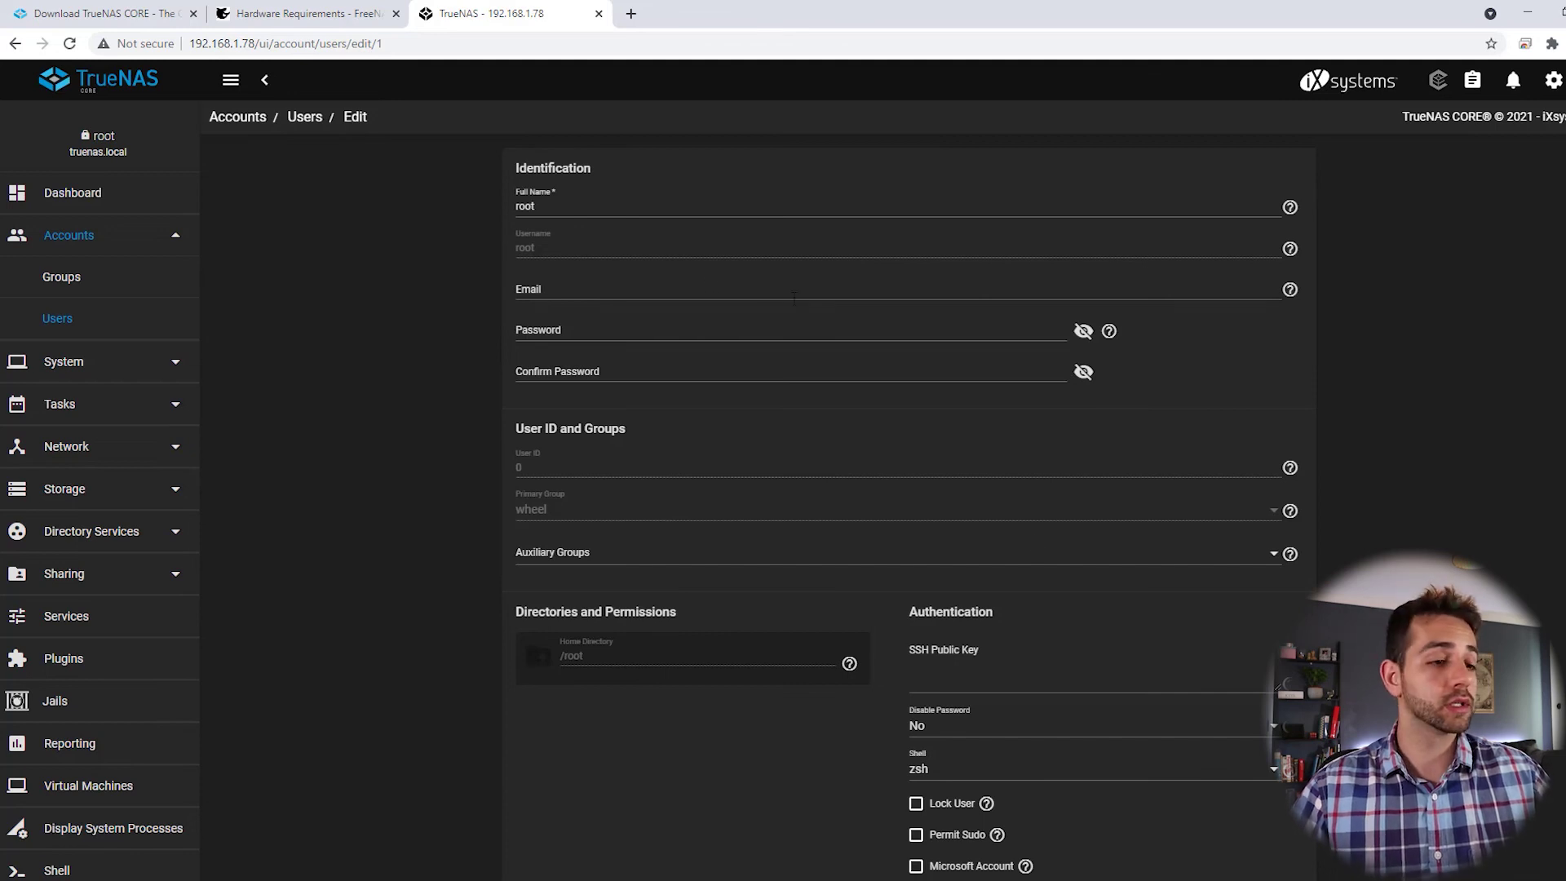
pyautogui.click(83, 666)
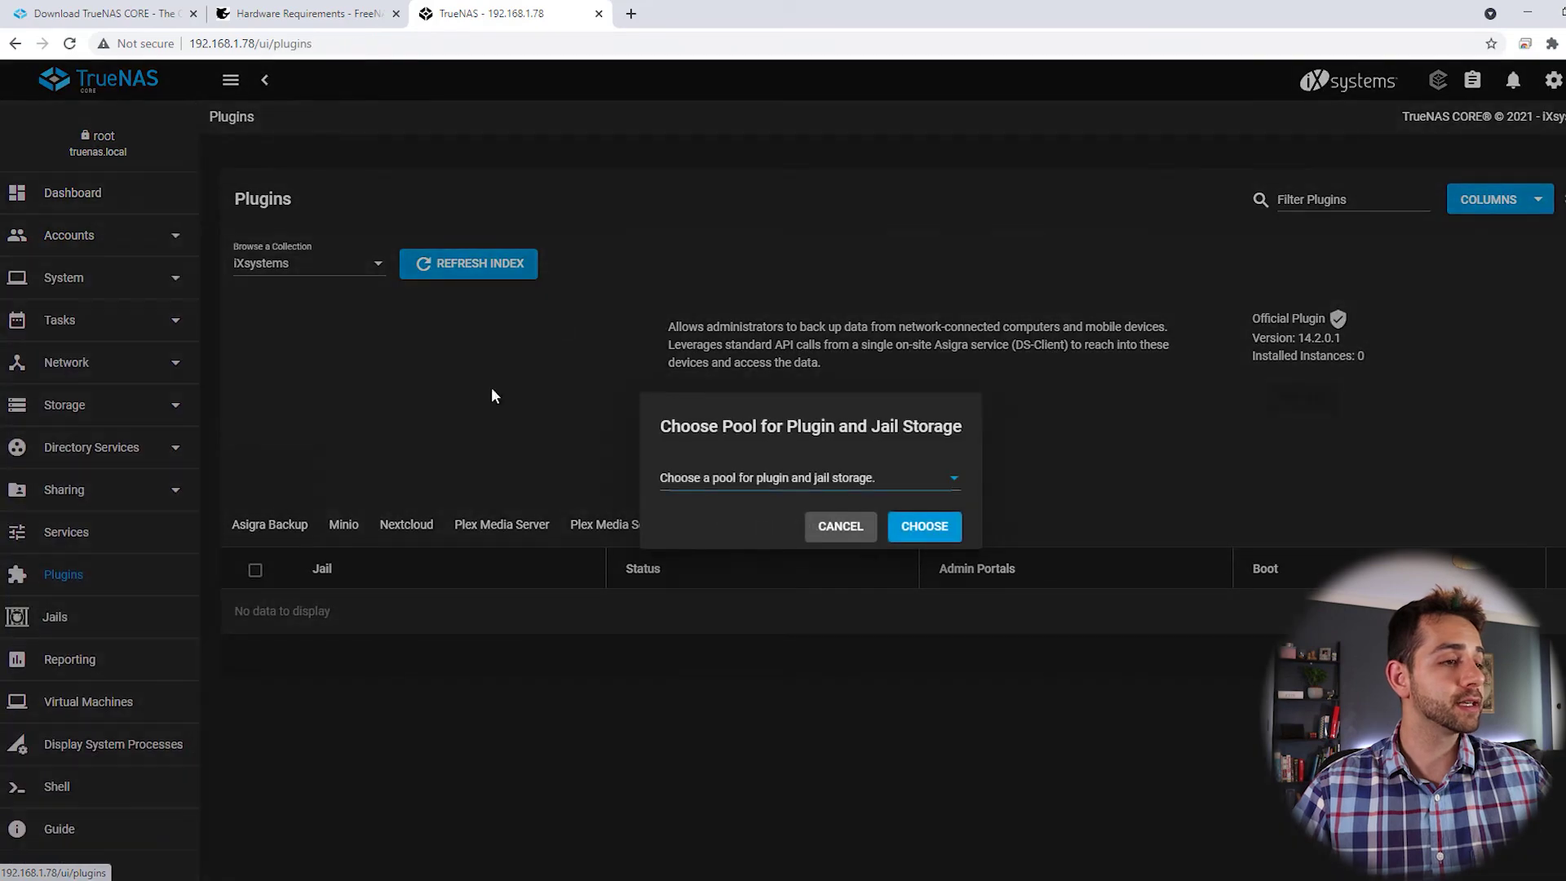
# Step: Choose home as the plugin and jail pool, then browse the Community plugin collection
pyautogui.click(754, 489)
pyautogui.click(683, 495)
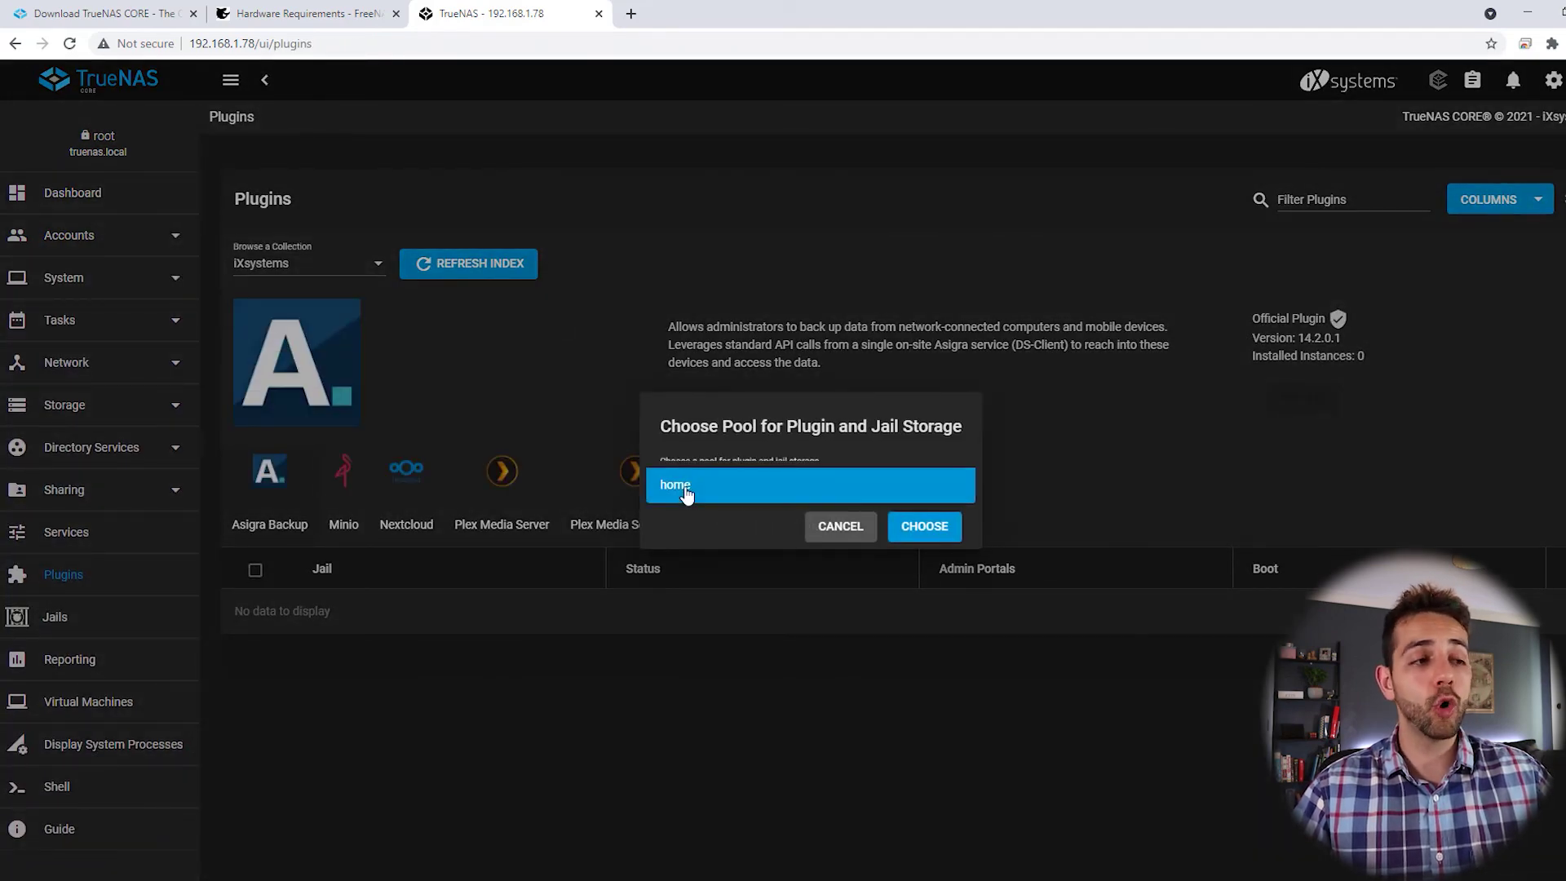
pyautogui.click(947, 530)
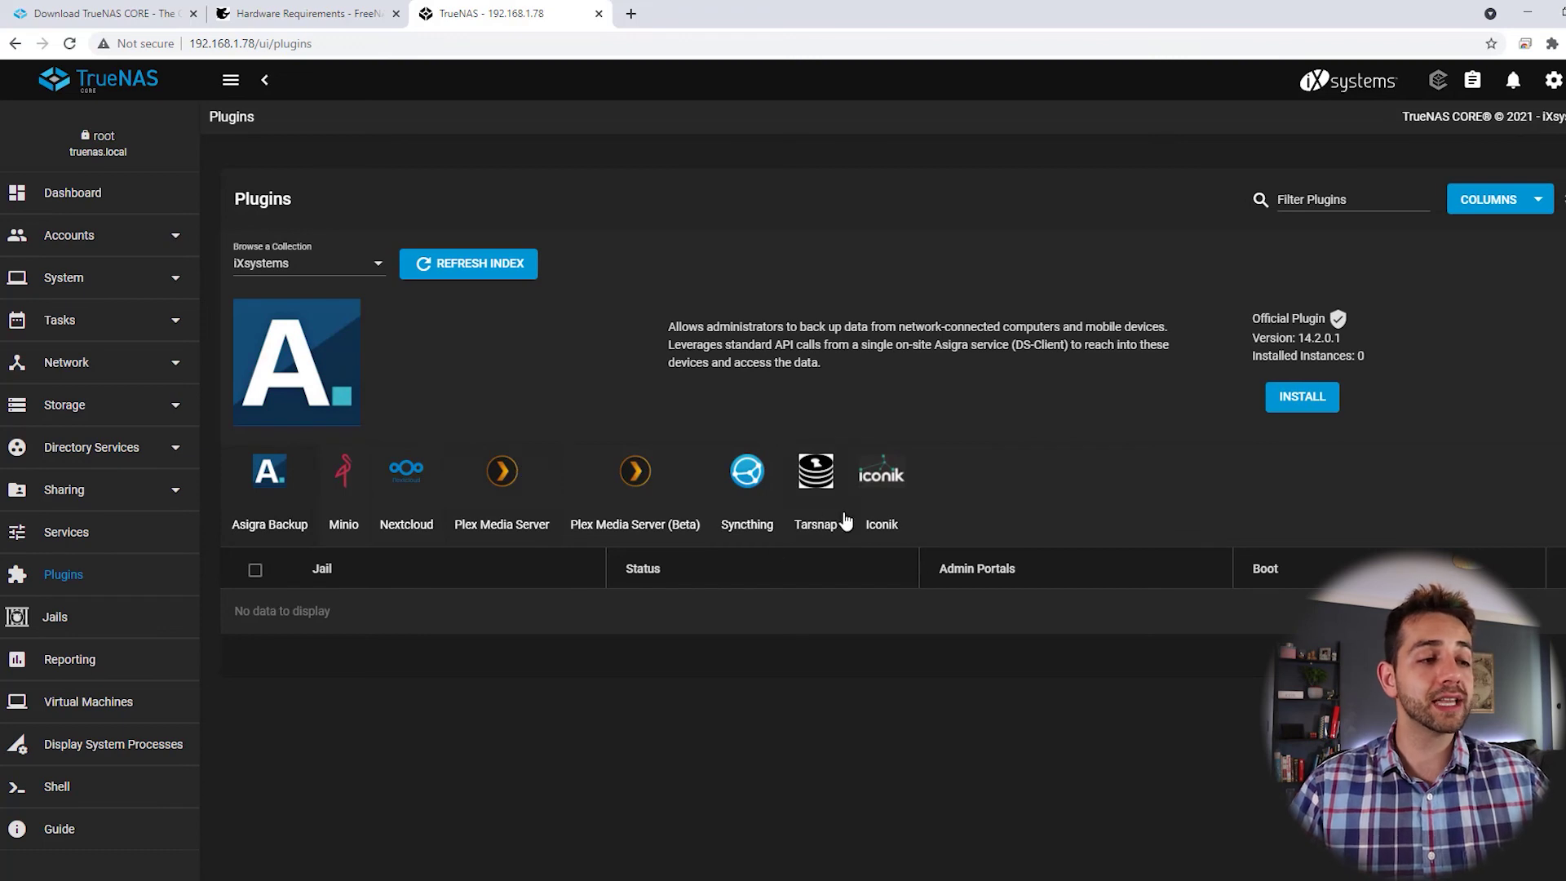
pyautogui.click(337, 266)
pyautogui.click(287, 300)
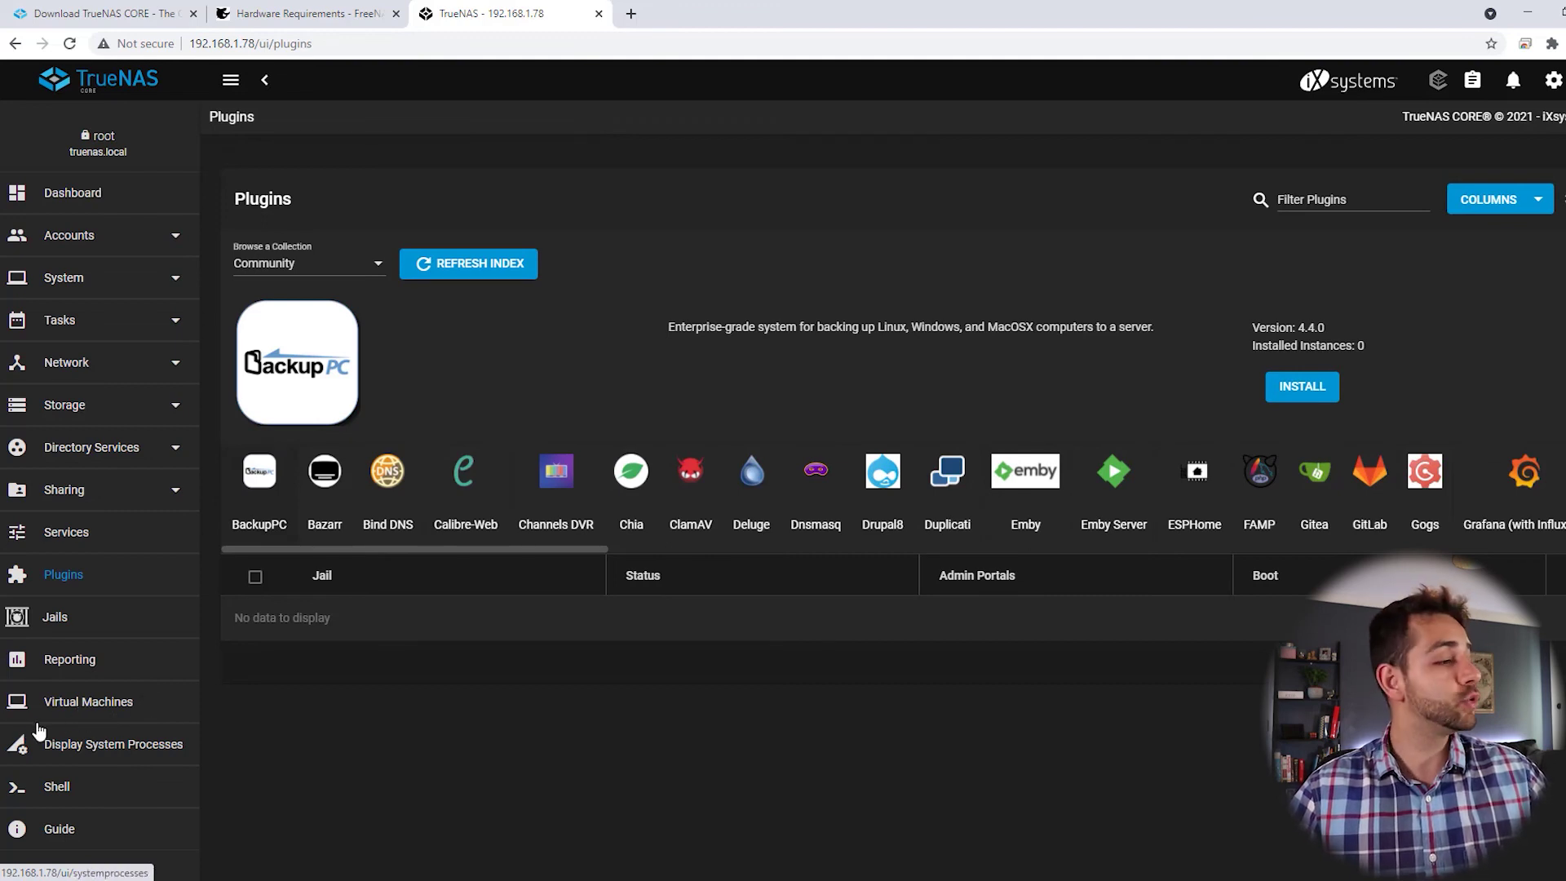
# Step: Preview the Add Virtual Machine wizard, then open Reporting and browse its CPU report categories
pyautogui.click(91, 711)
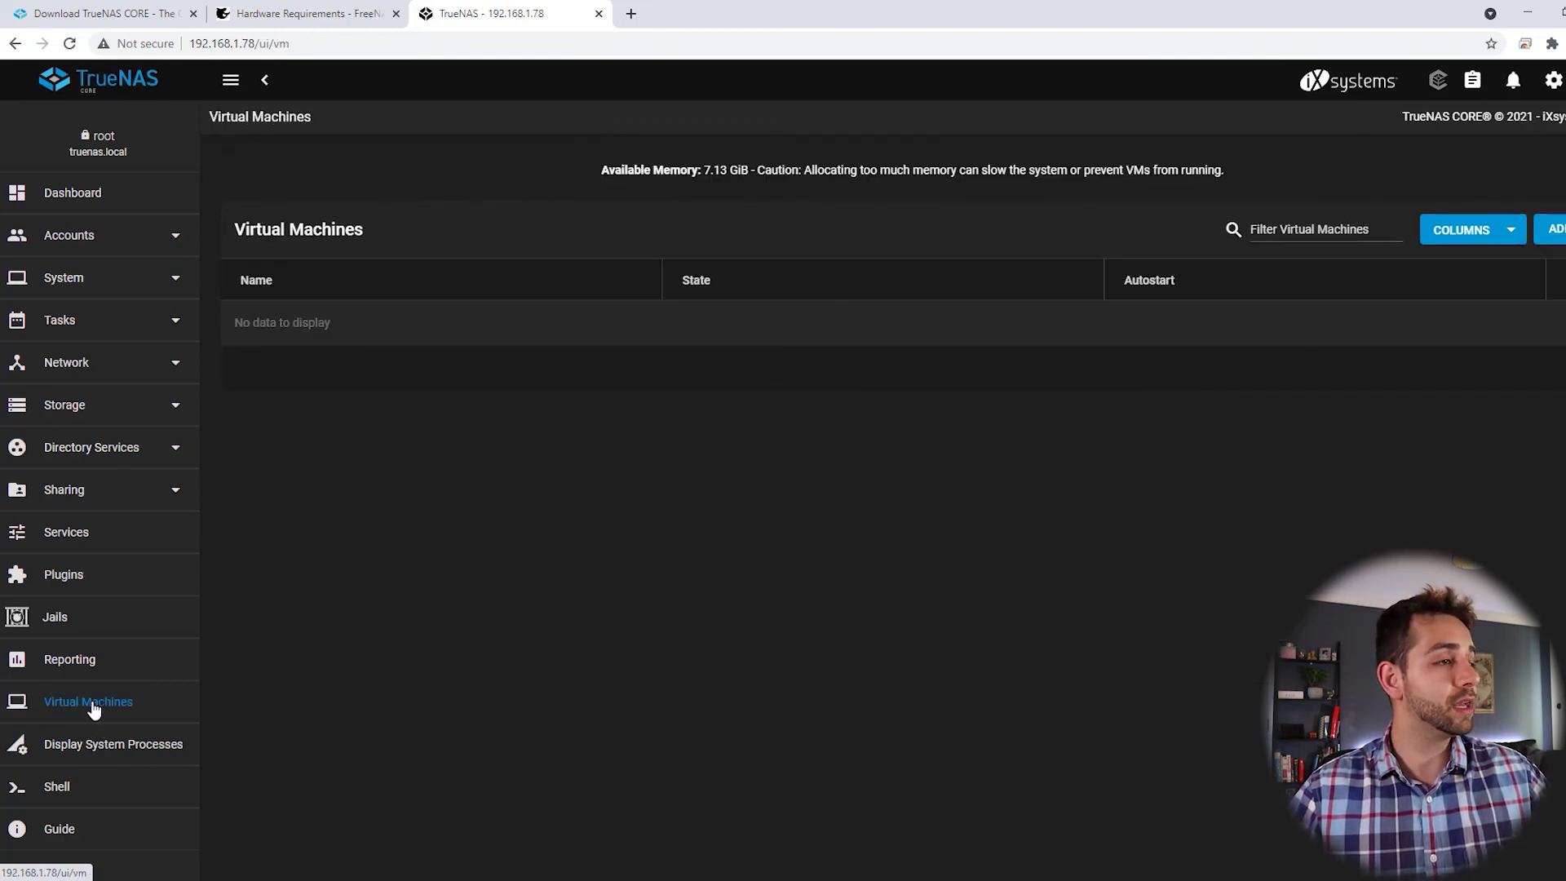
pyautogui.click(1555, 230)
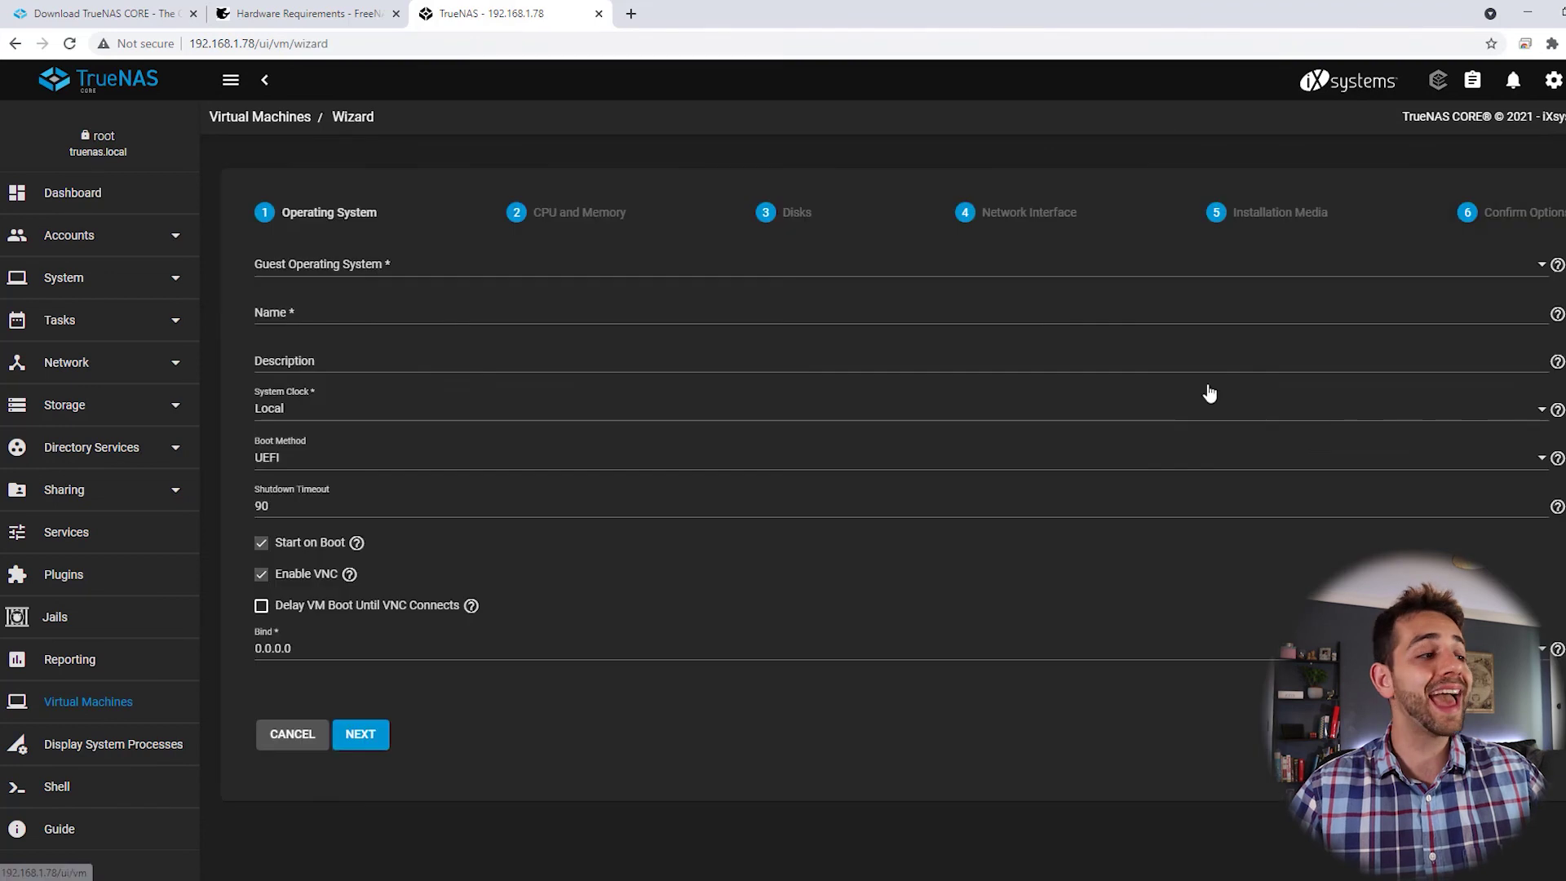
pyautogui.click(49, 663)
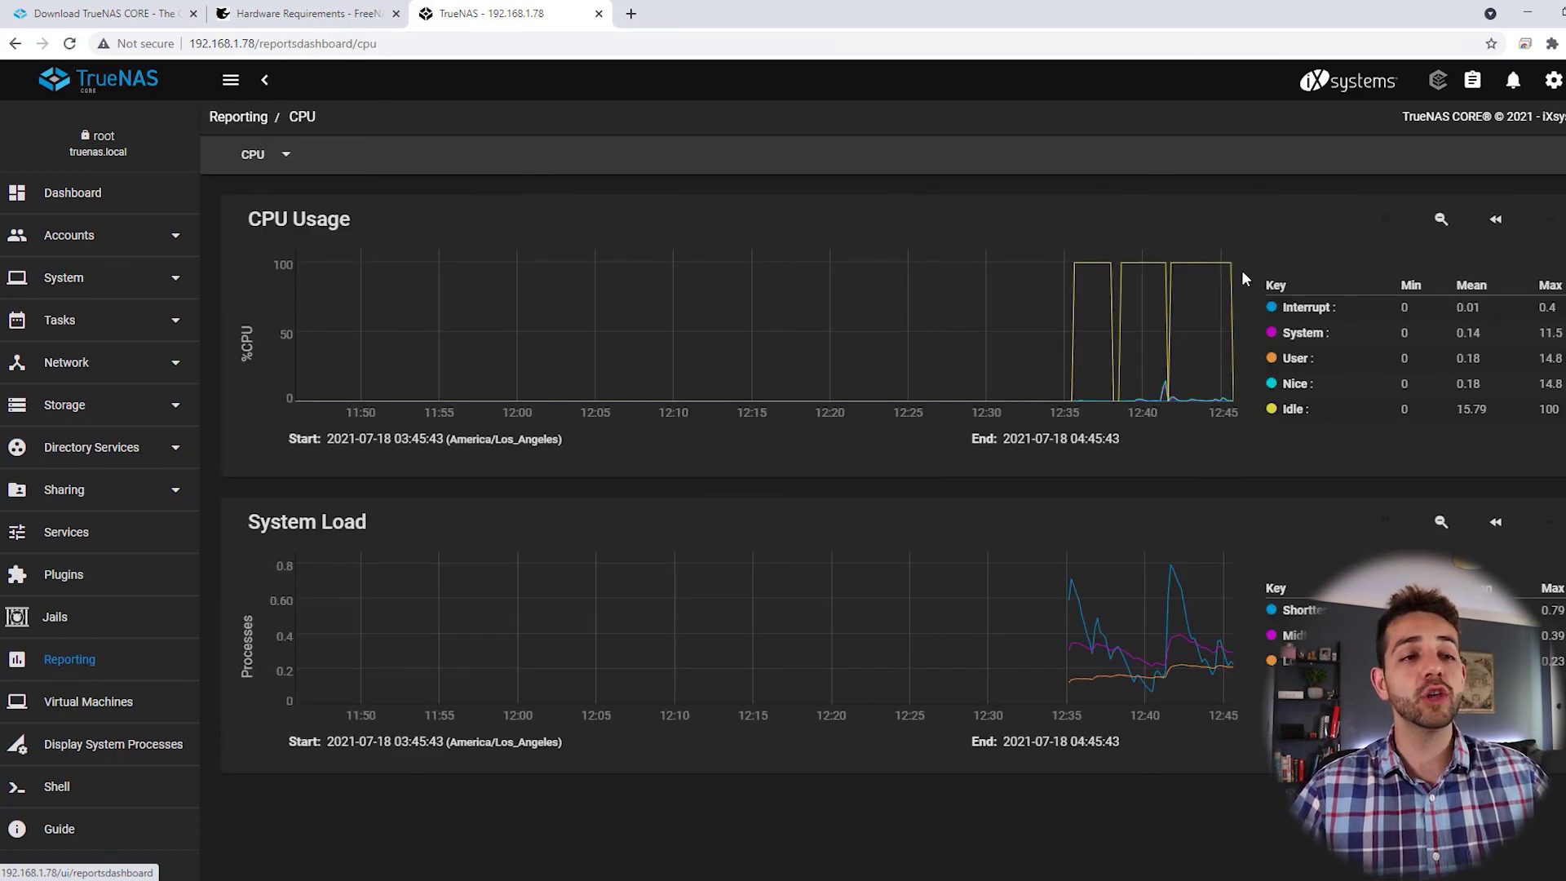
pyautogui.click(286, 156)
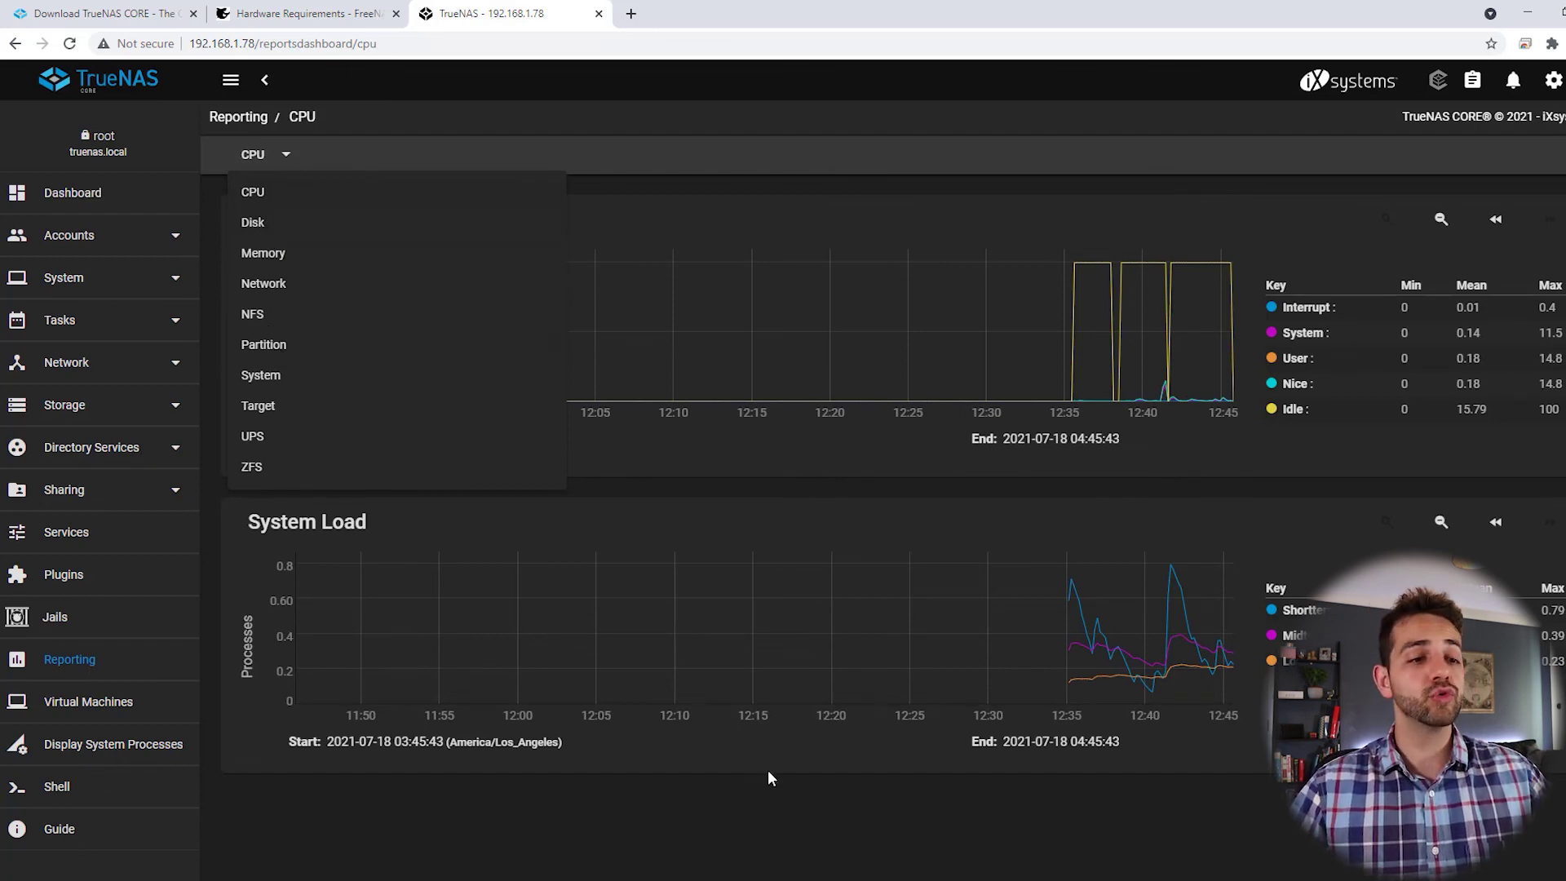
pyautogui.click(91, 744)
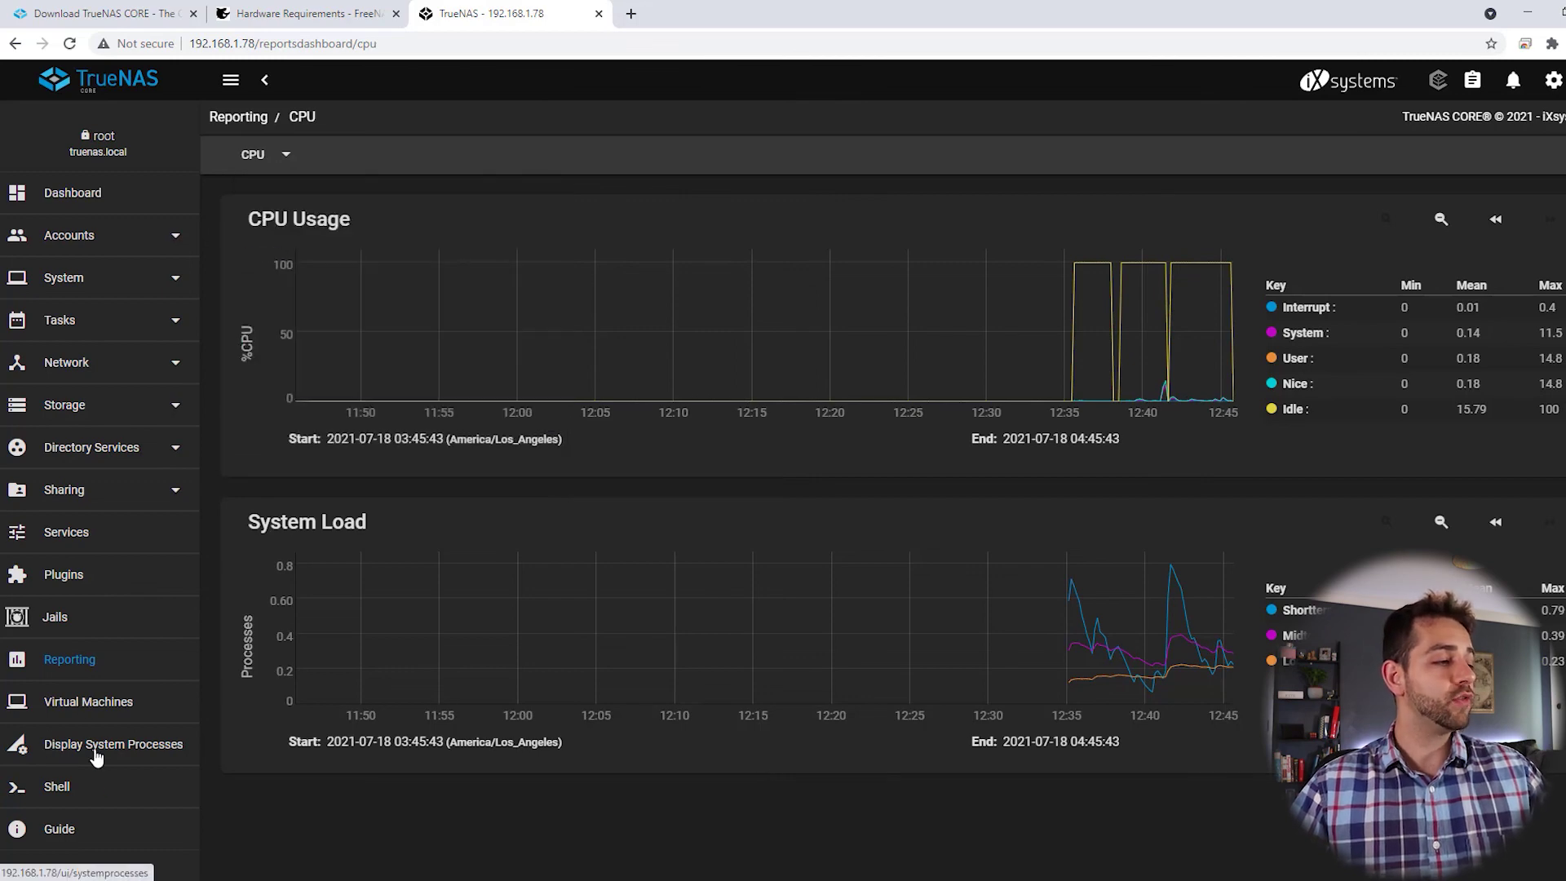
# Step: View the running system processes, then bring up the web Shell at a root prompt
pyautogui.click(97, 747)
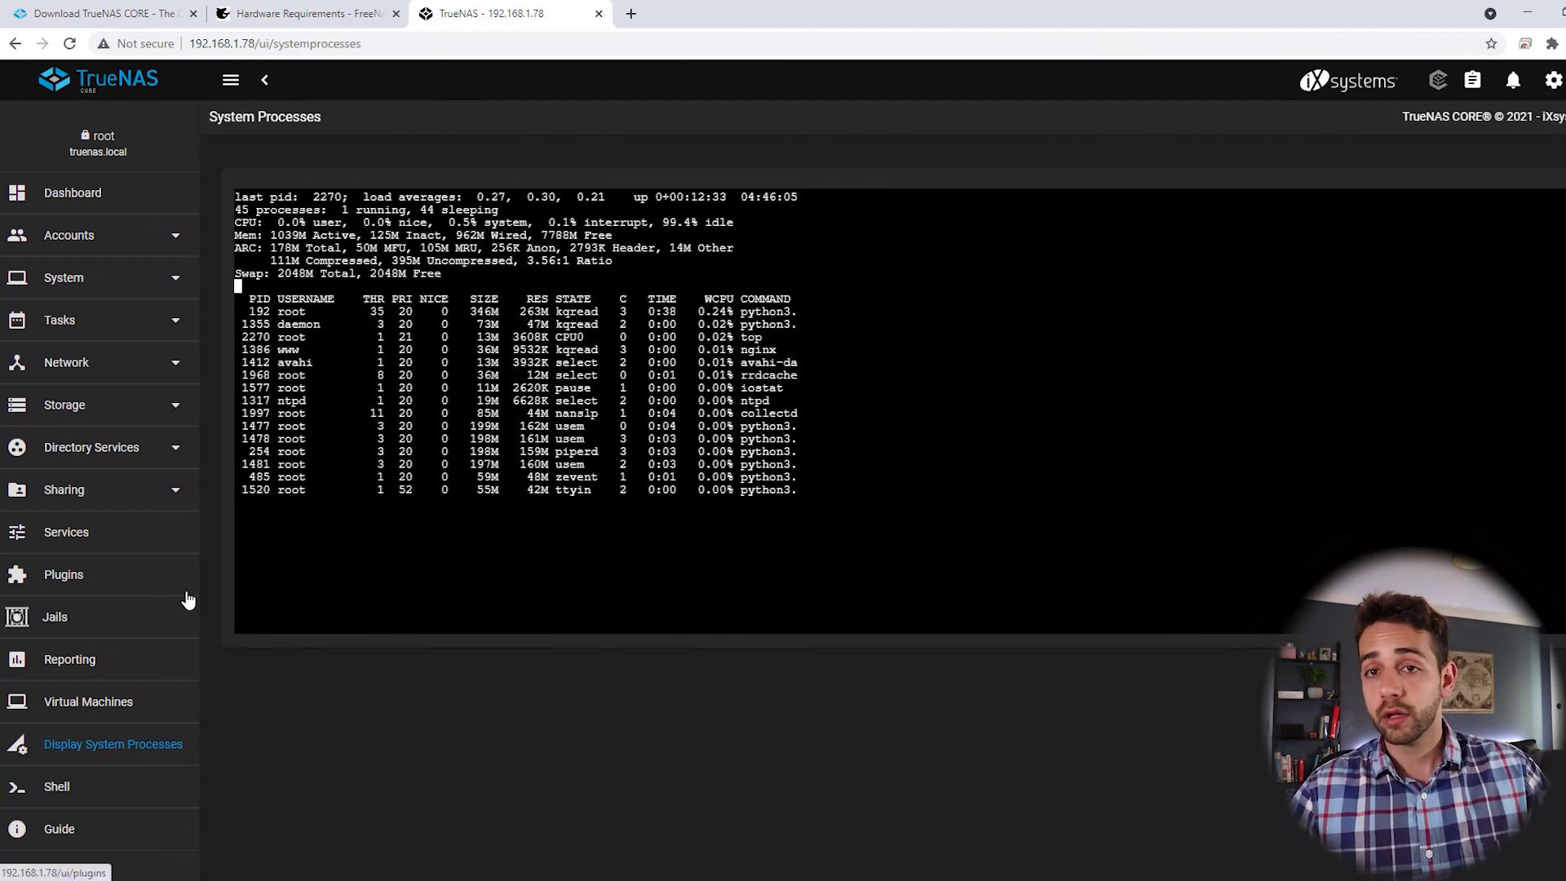
pyautogui.click(72, 789)
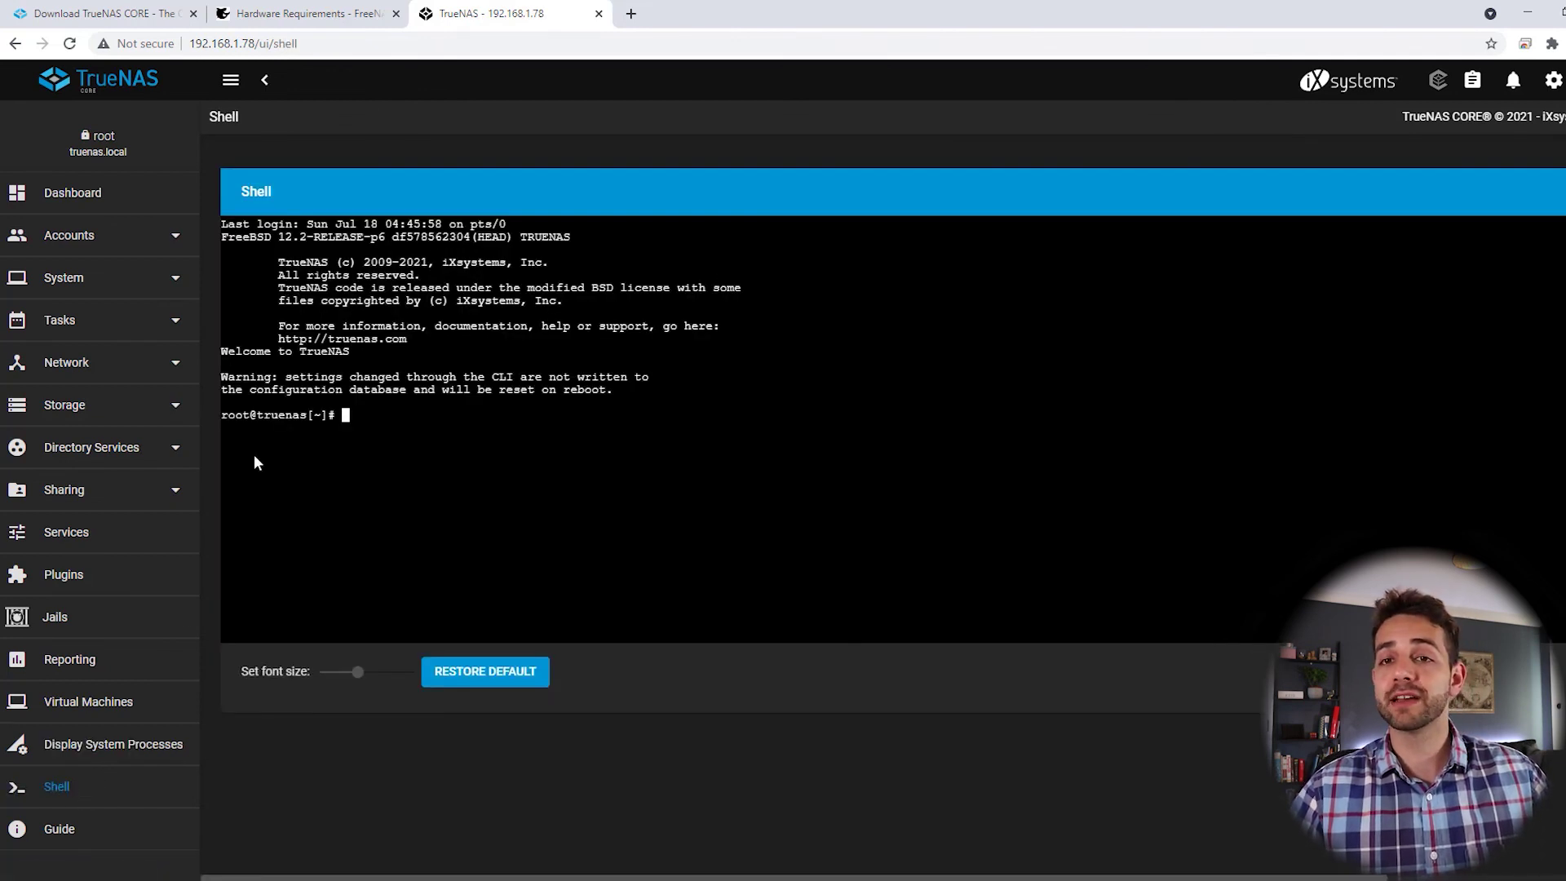
pyautogui.click(48, 542)
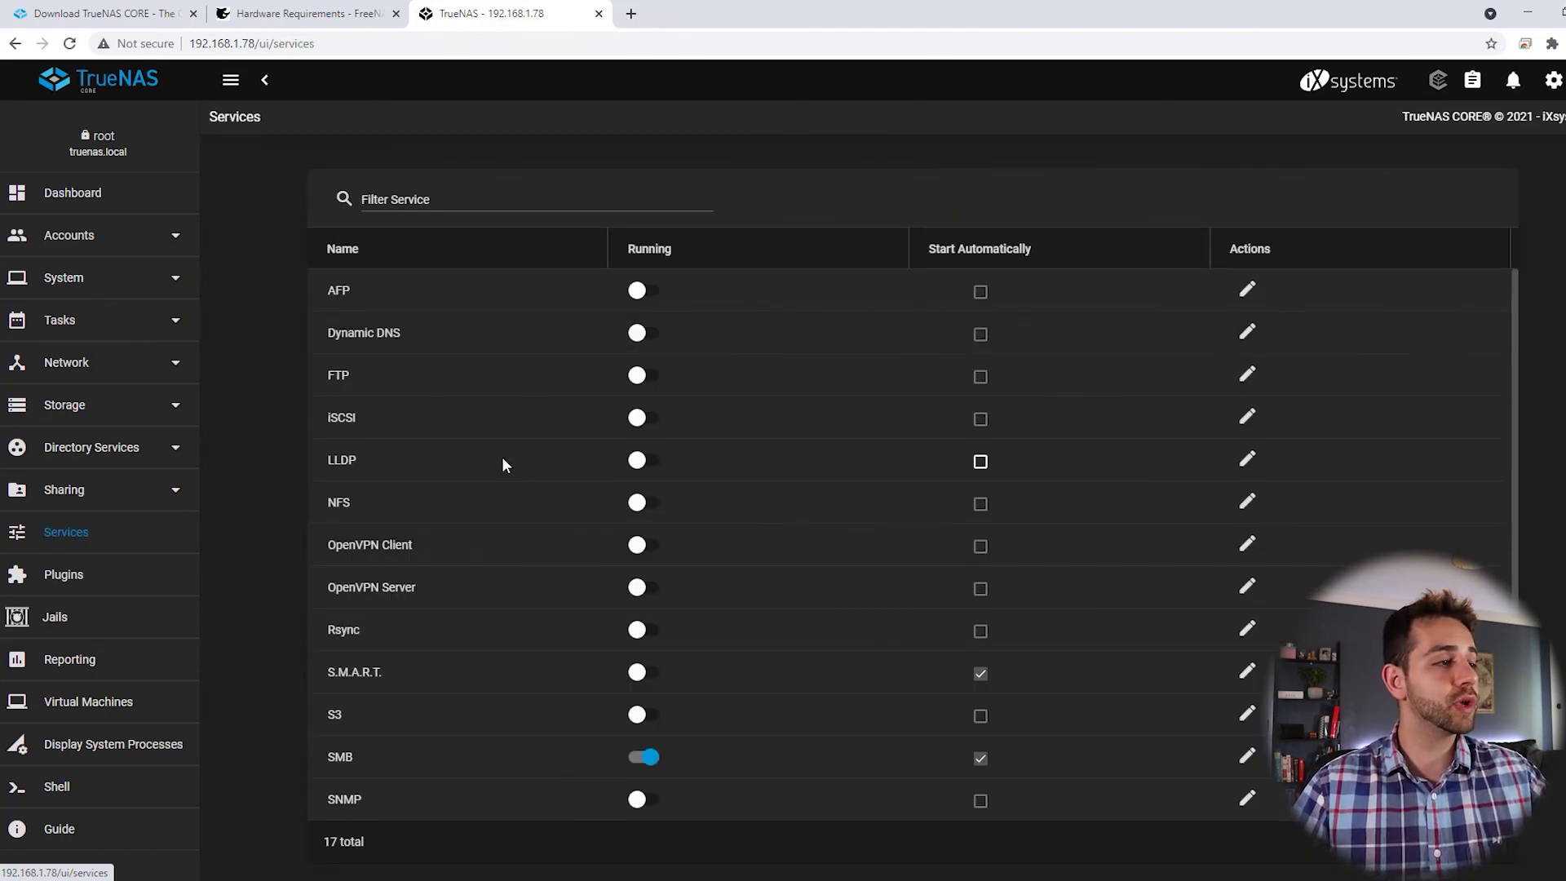
# Step: Open the FTP service settings, showing port 21, 5 clients and a 600 timeout
pyautogui.scroll(-3, 555, 392)
pyautogui.scroll(2, 593, 349)
pyautogui.scroll(-2, 618, 502)
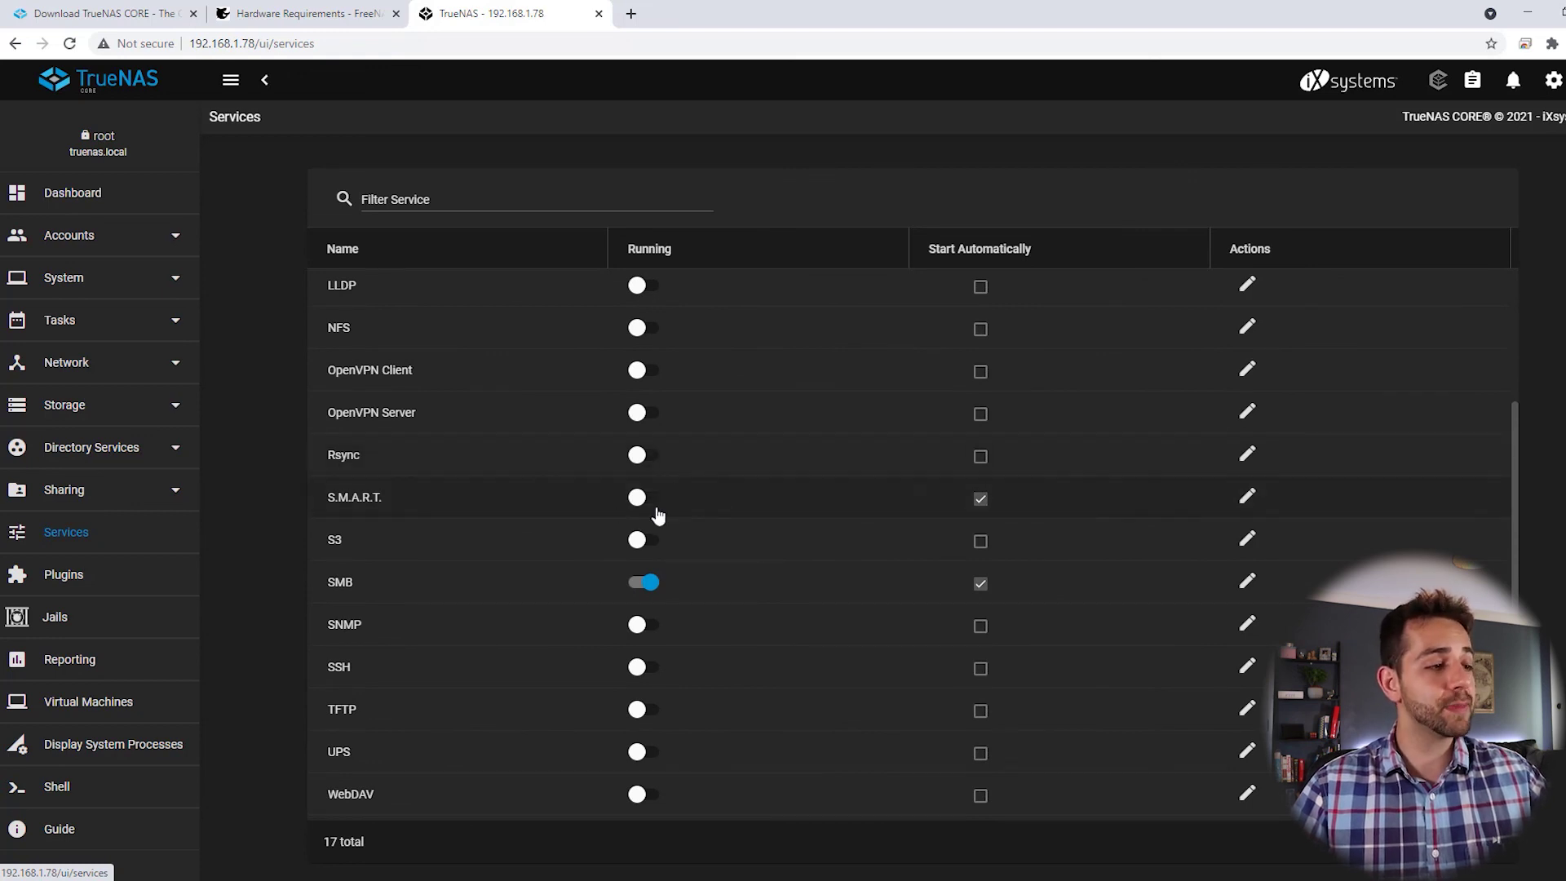
pyautogui.scroll(2, 673, 373)
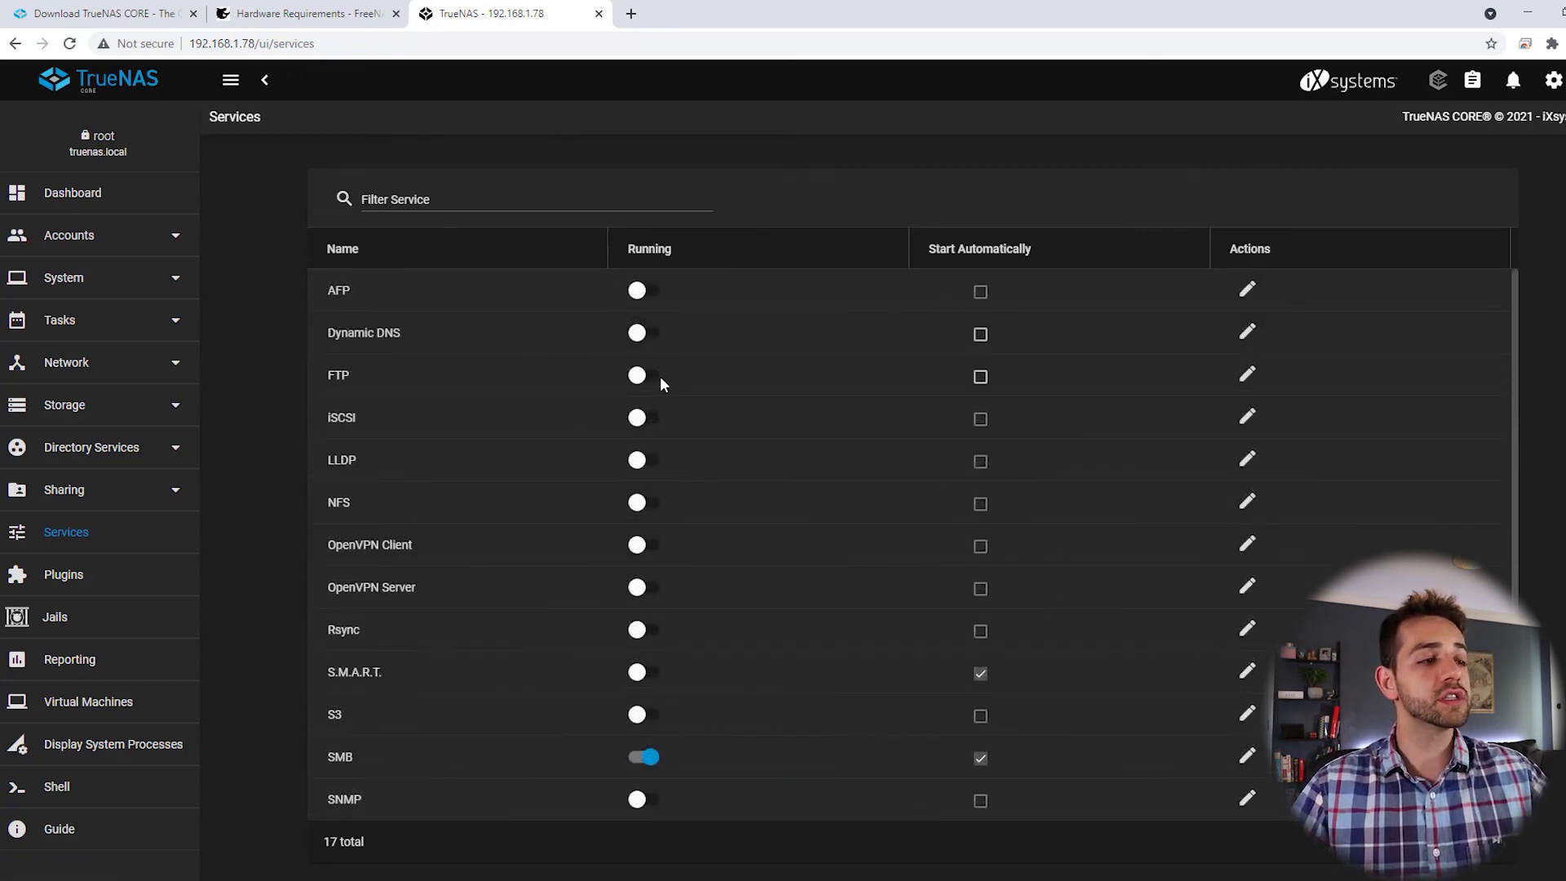
pyautogui.click(1247, 374)
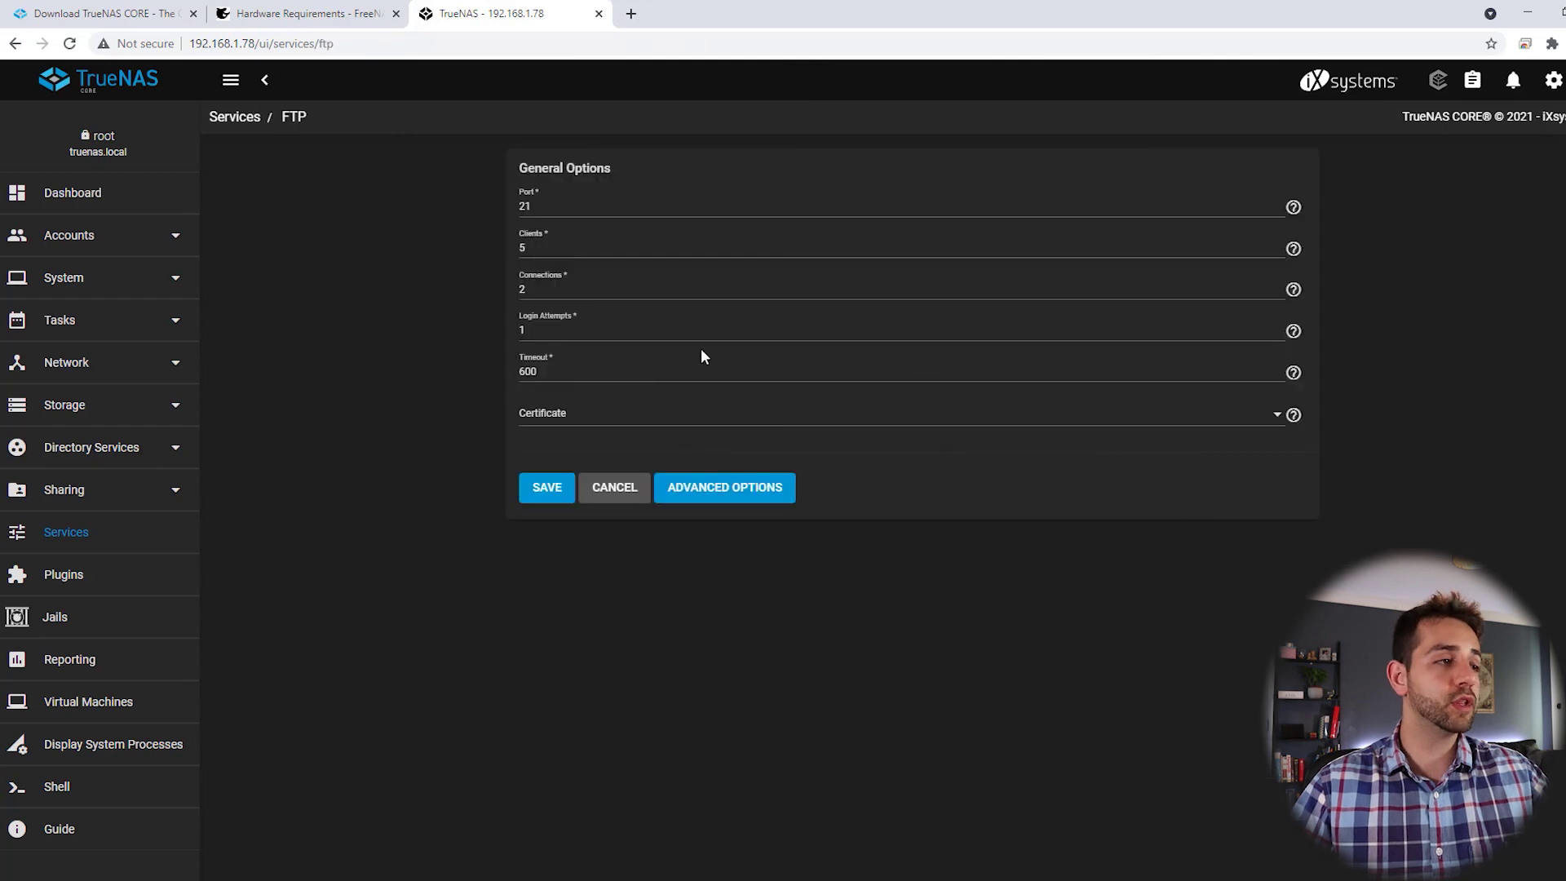